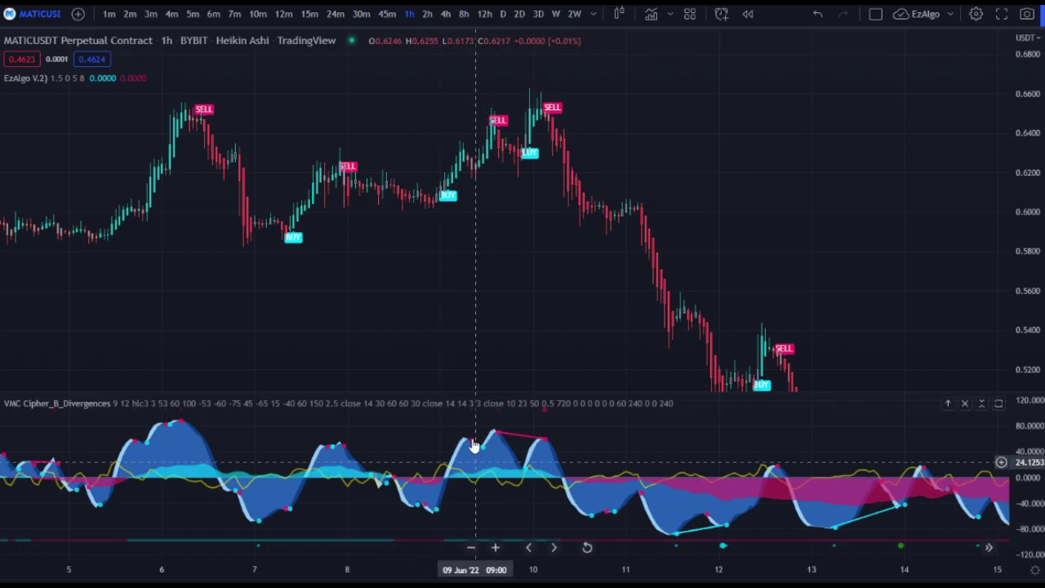
Draw a yellow trend line beneath the VMC Cipher_B oscillator's shallow lows around 10 June, and delete it
{"action": "left_click_drag", "start_coordinate": [514, 354], "coordinate": [514, 334]}
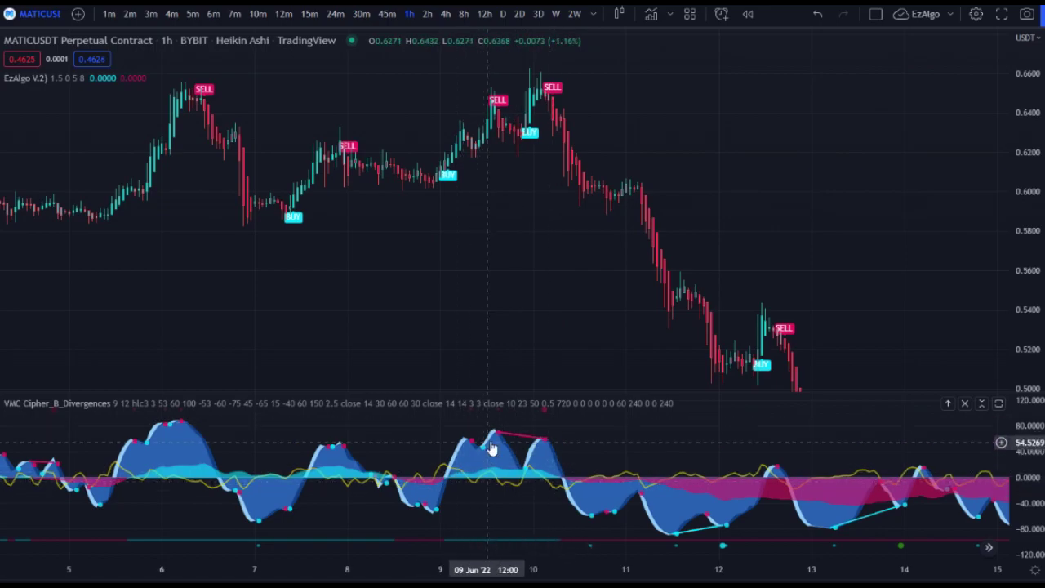
{"action": "scroll", "coordinate": [507, 442], "scroll_direction": "up", "scroll_amount": 1}
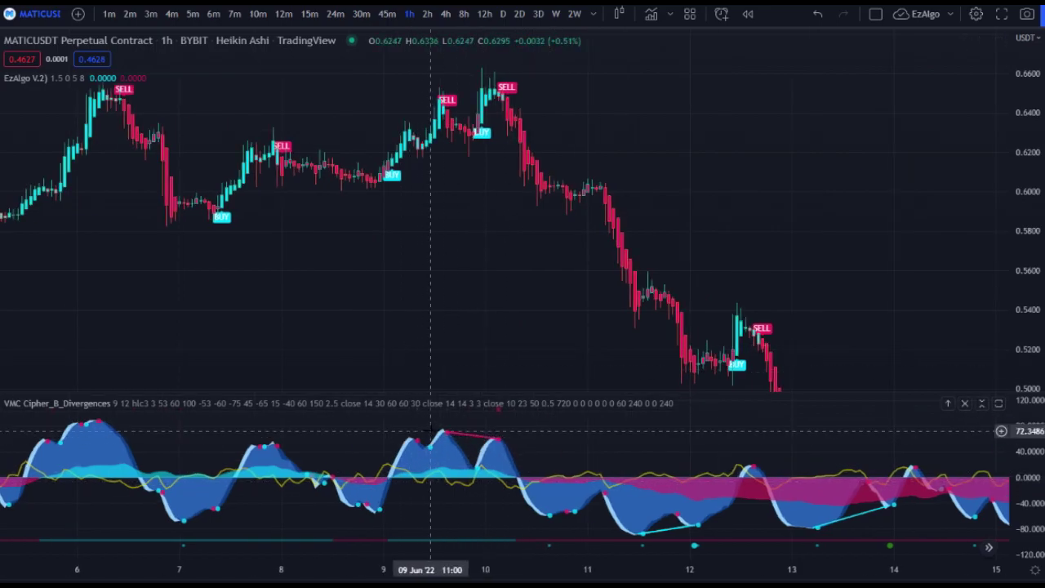
{"action": "left_click_drag", "start_coordinate": [598, 367], "coordinate": [543, 362]}
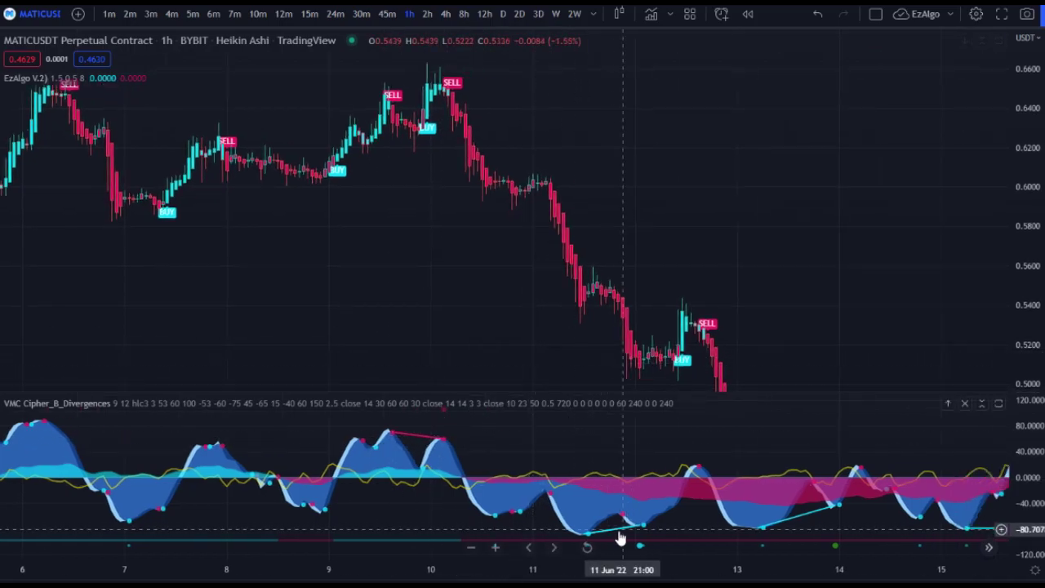
{"action": "scroll", "coordinate": [605, 367], "scroll_direction": "down", "scroll_amount": 1}
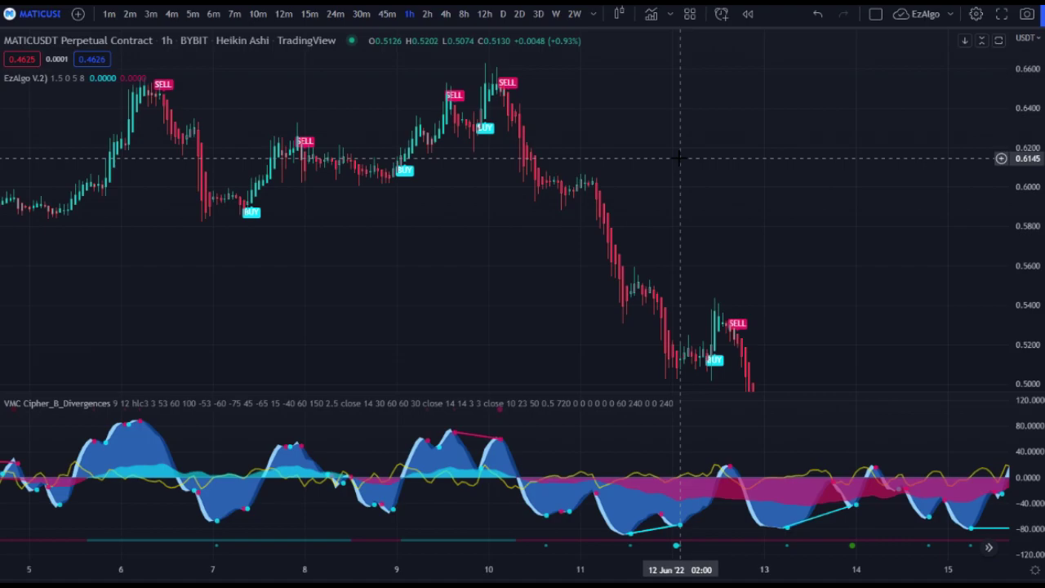
{"action": "scroll", "coordinate": [582, 161], "scroll_direction": "up", "scroll_amount": 5}
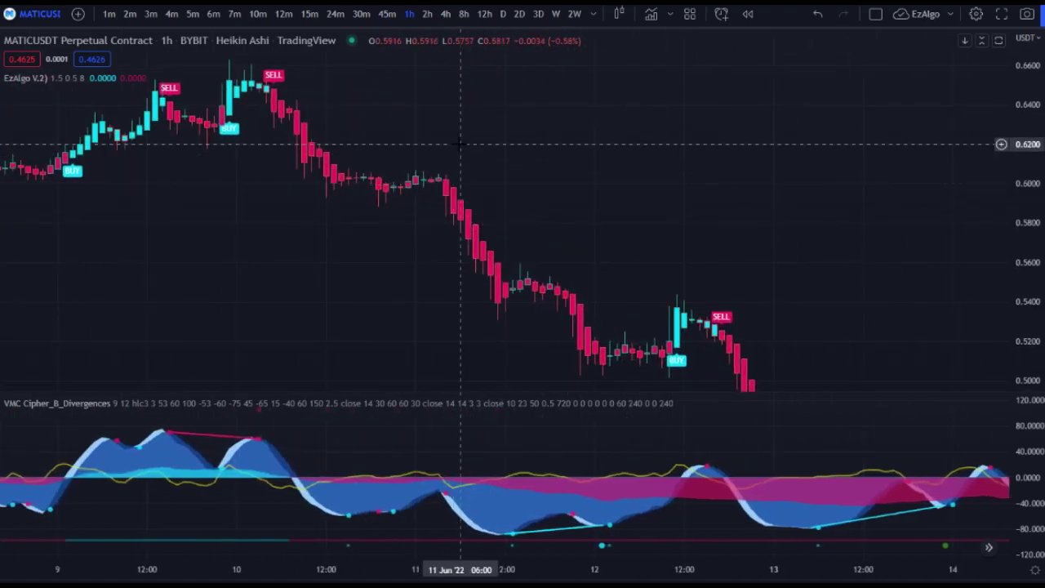
{"action": "scroll", "coordinate": [472, 143], "scroll_direction": "down", "scroll_amount": 2}
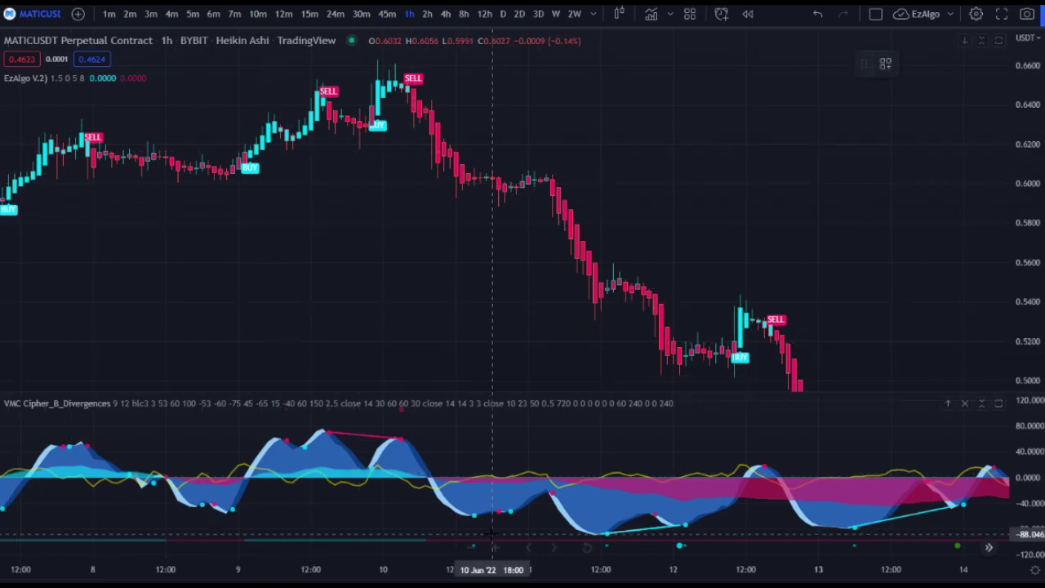
{"action": "left_click", "coordinate": [468, 520]}
{"action": "left_click", "coordinate": [514, 512]}
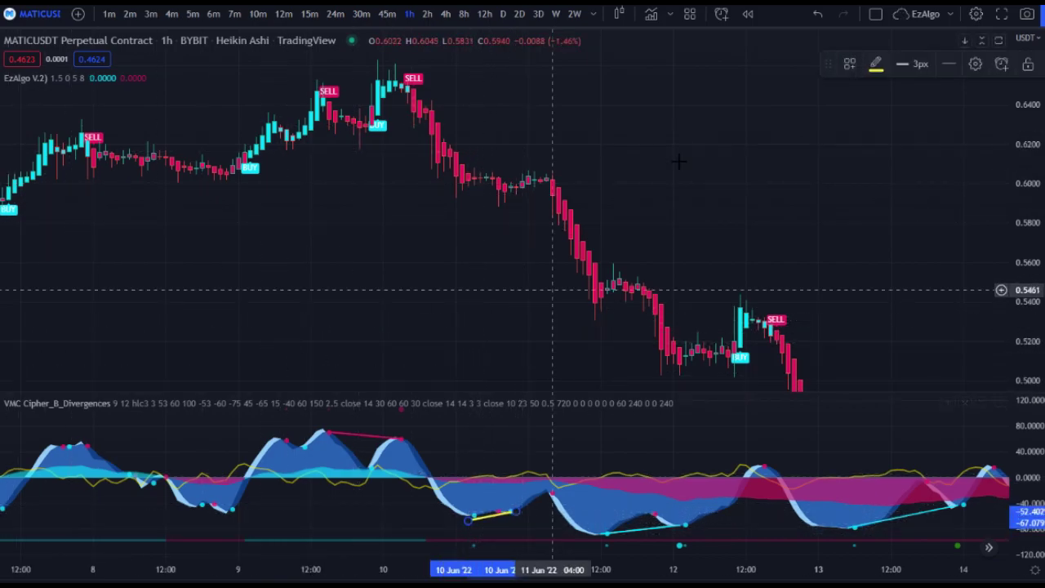
{"action": "key", "text": "Delete"}
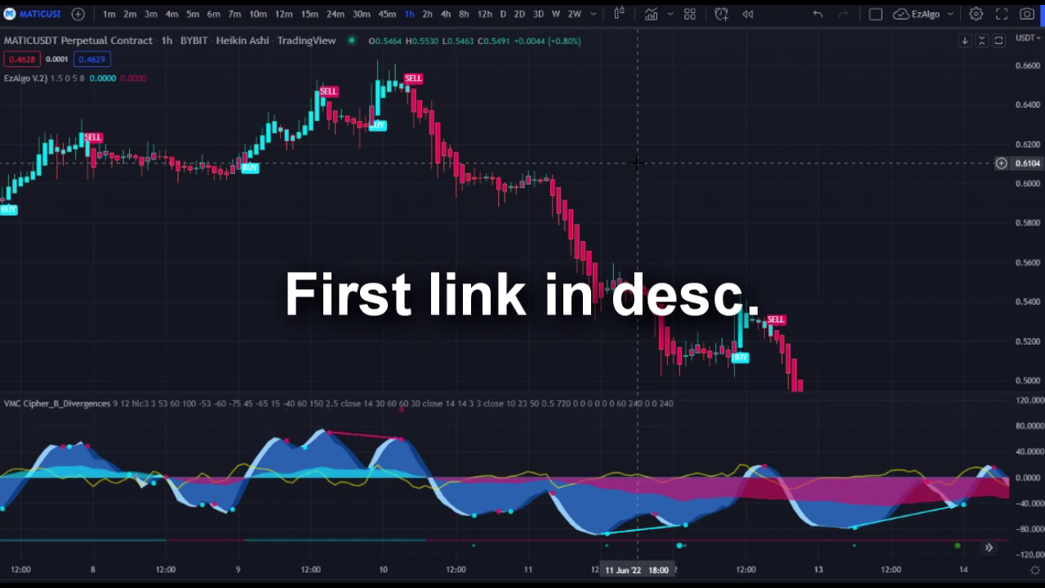
Preview the EzAlgo V.2 Show S/R and Show Trend Ribbon options, turn both back off, and accept the settings
{"action": "scroll", "coordinate": [645, 155], "scroll_direction": "down", "scroll_amount": 1}
{"action": "left_click_drag", "start_coordinate": [685, 174], "coordinate": [522, 150]}
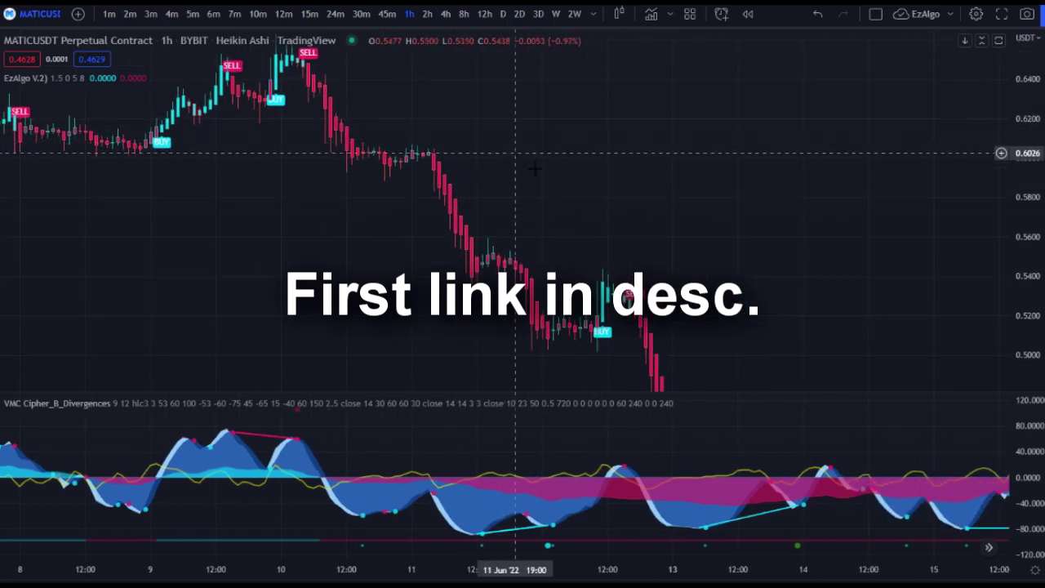
{"action": "left_click_drag", "start_coordinate": [572, 197], "coordinate": [576, 176]}
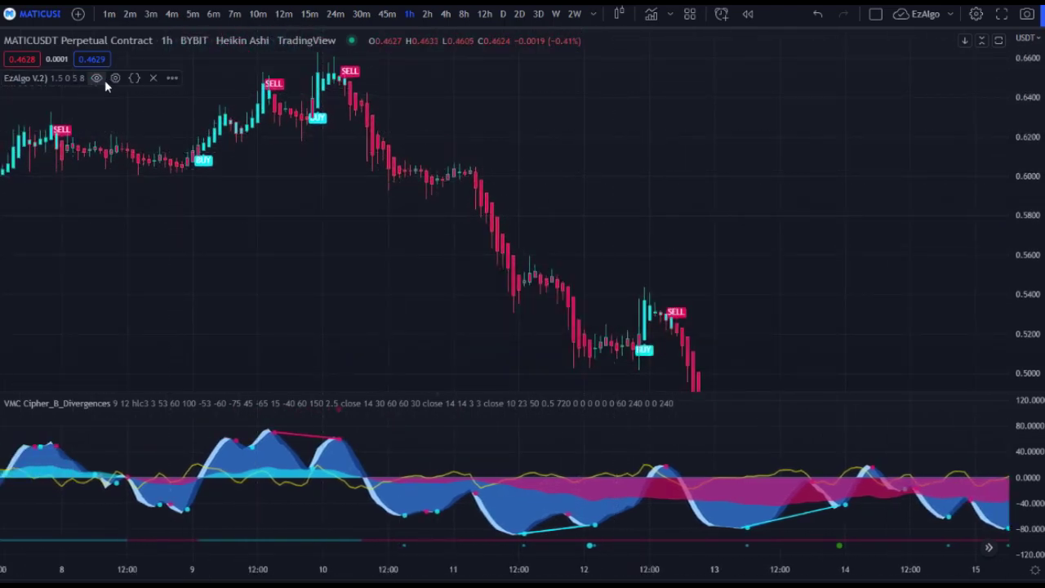
{"action": "left_click", "coordinate": [115, 77]}
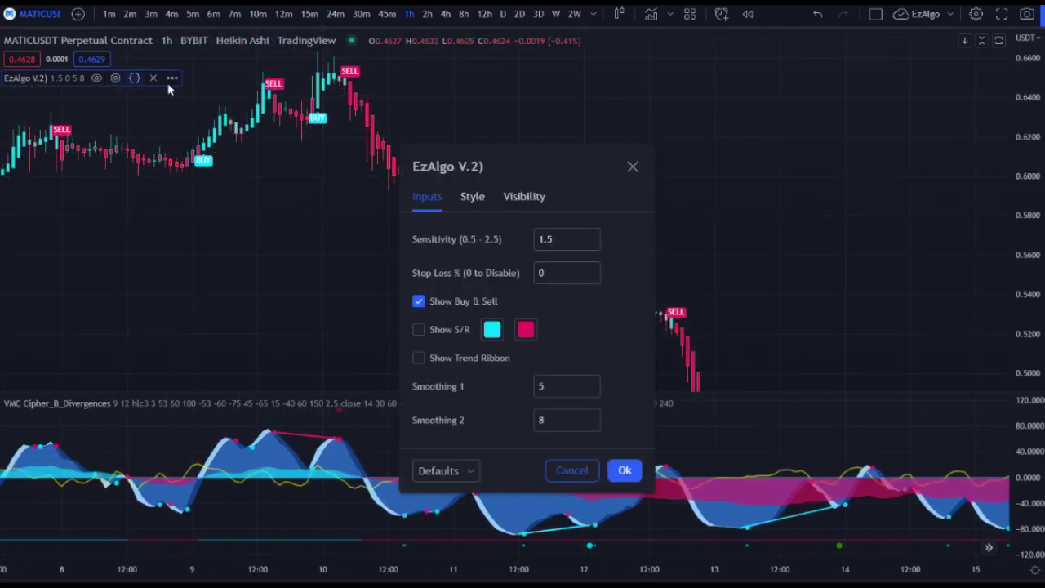
{"action": "left_click", "coordinate": [468, 359]}
{"action": "left_click_drag", "start_coordinate": [501, 160], "coordinate": [510, 138]}
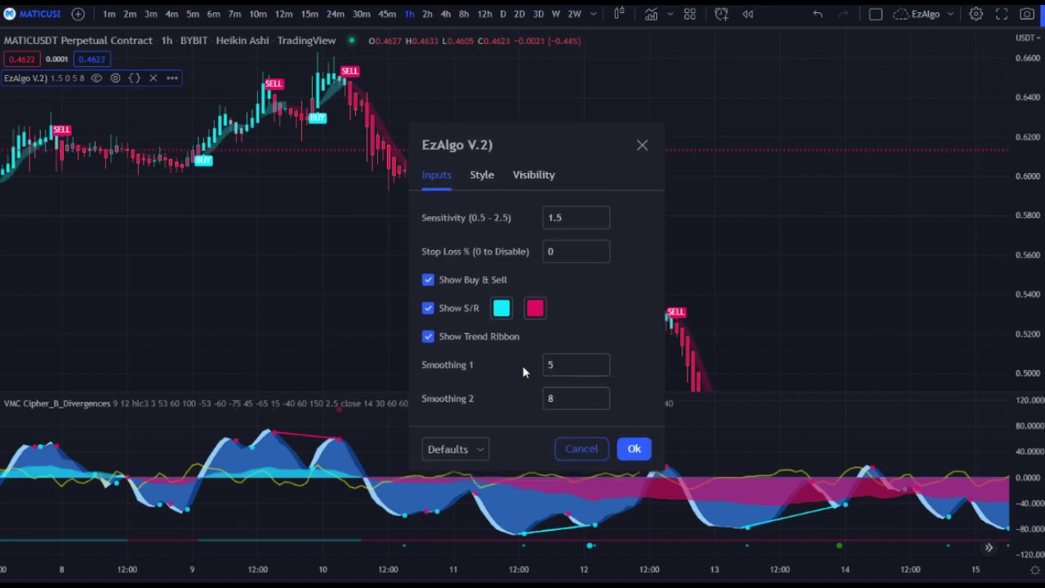
{"action": "left_click", "coordinate": [474, 341]}
{"action": "left_click", "coordinate": [457, 308]}
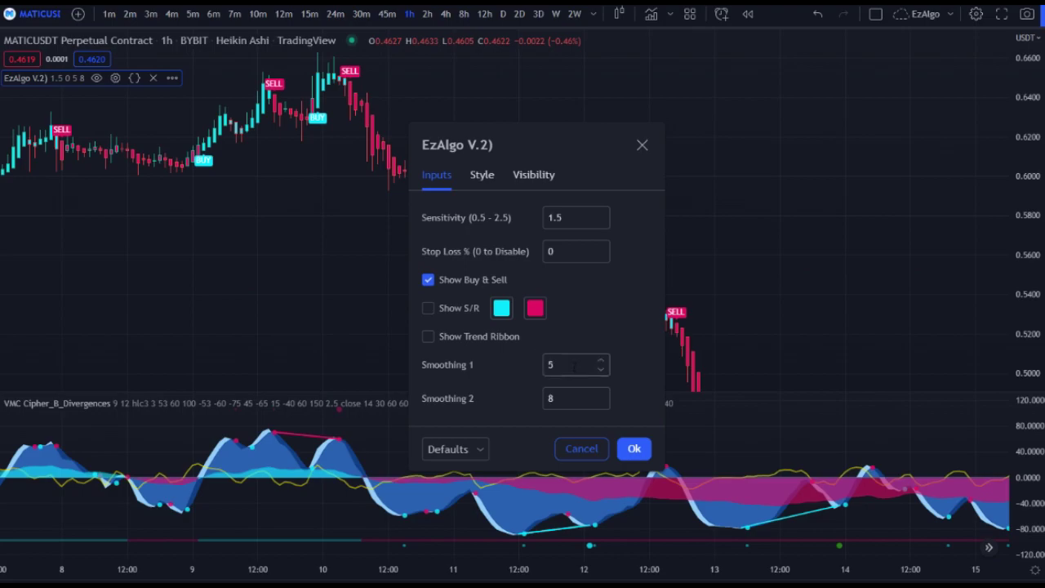
{"action": "left_click", "coordinate": [634, 448]}
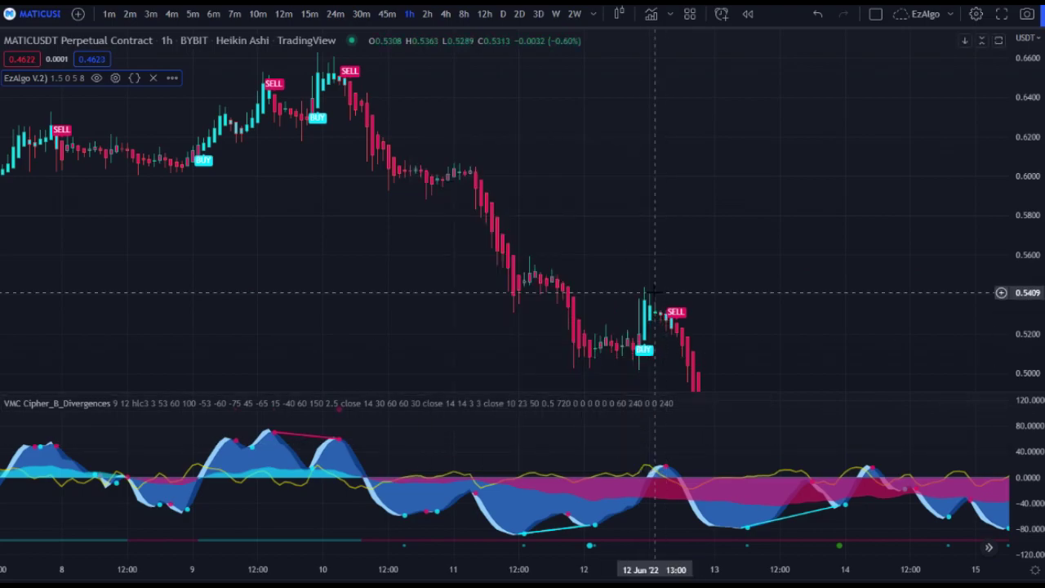
Brush yellow curves and a short underline beneath the VMC Cipher_B oscillator peaks of 9 and 10 June
{"action": "scroll", "coordinate": [650, 281], "scroll_direction": "down", "scroll_amount": 2}
{"action": "left_click_drag", "start_coordinate": [650, 248], "coordinate": [693, 259]}
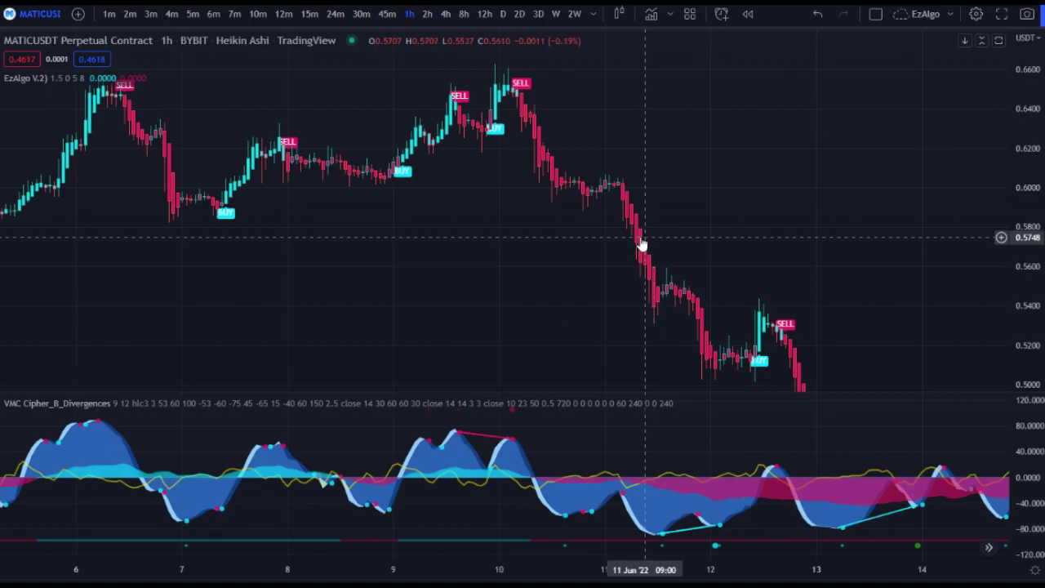
{"action": "scroll", "coordinate": [644, 238], "scroll_direction": "up", "scroll_amount": 2}
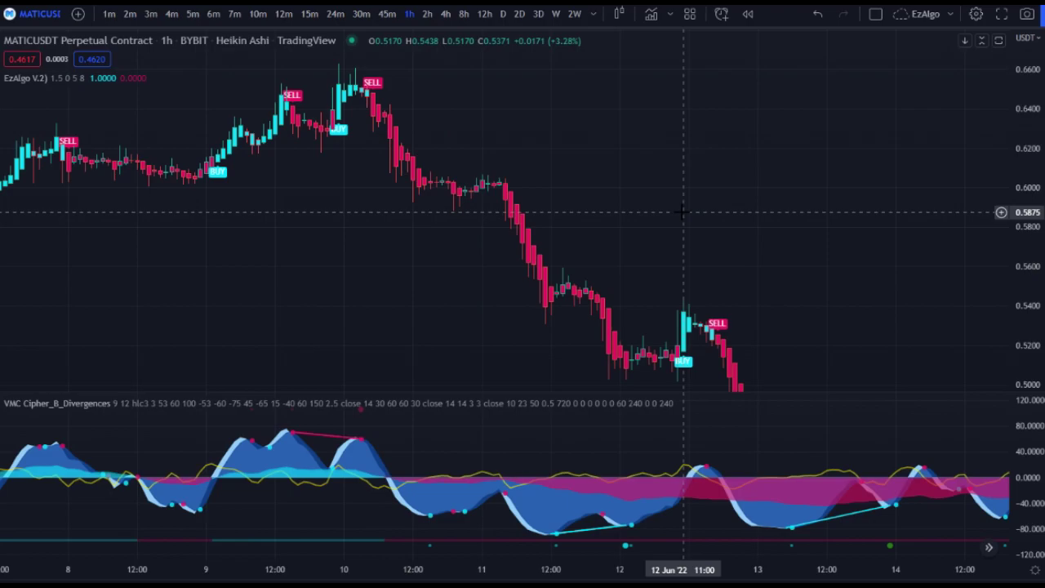
{"action": "left_click_drag", "start_coordinate": [579, 171], "coordinate": [789, 236]}
{"action": "scroll", "coordinate": [776, 237], "scroll_direction": "up", "scroll_amount": 3}
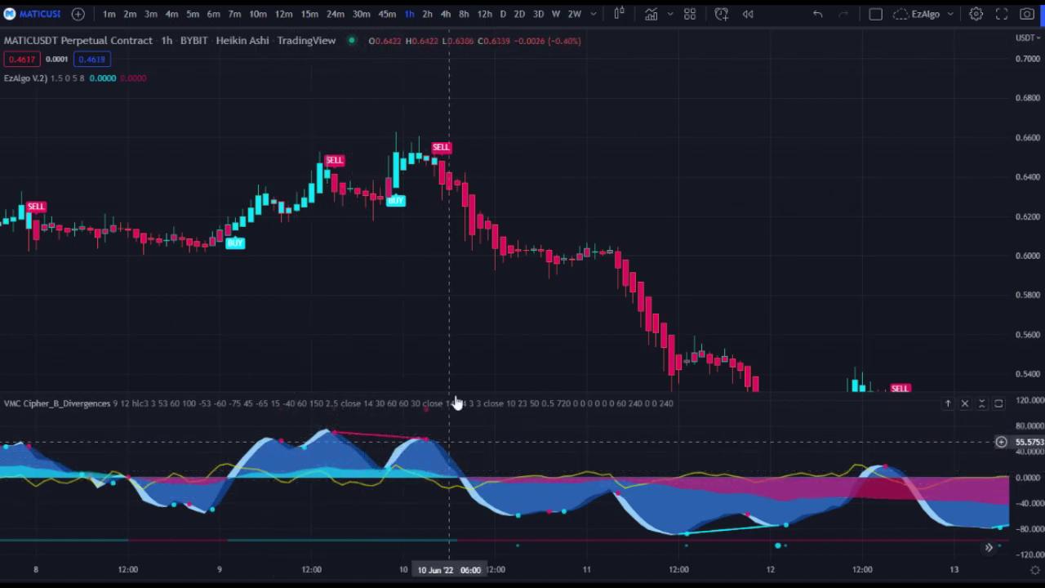
{"action": "left_click_drag", "start_coordinate": [454, 319], "coordinate": [448, 302]}
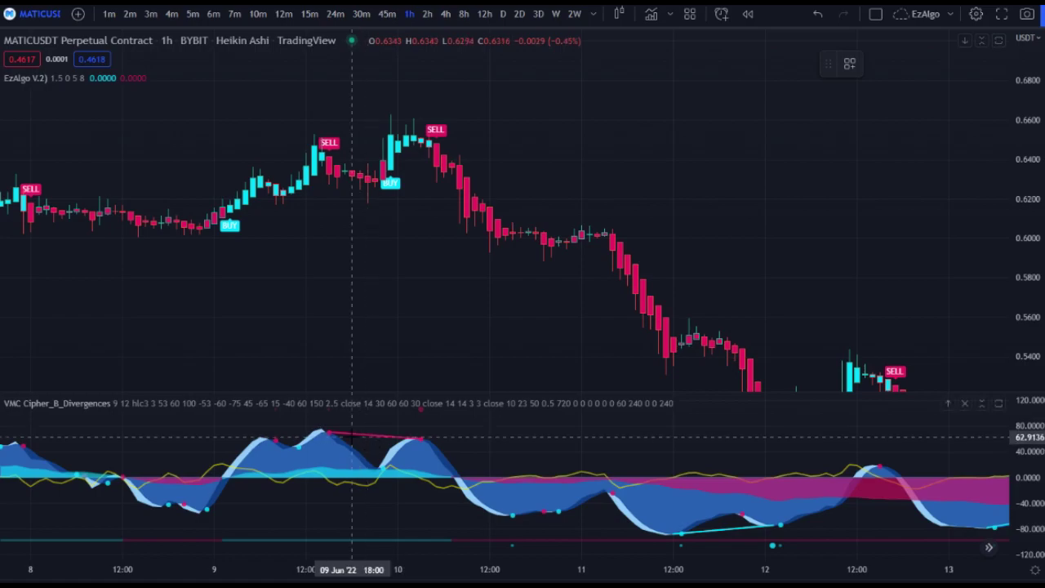
{"action": "mouse_move", "coordinate": [260, 482]}
{"action": "left_mouse_down"}
{"action": "mouse_move", "coordinate": [258, 499]}
{"action": "mouse_move", "coordinate": [337, 479]}
{"action": "mouse_move", "coordinate": [353, 511]}
{"action": "mouse_move", "coordinate": [396, 478]}
{"action": "left_mouse_up"}
{"action": "left_click_drag", "start_coordinate": [317, 532], "coordinate": [368, 519]}
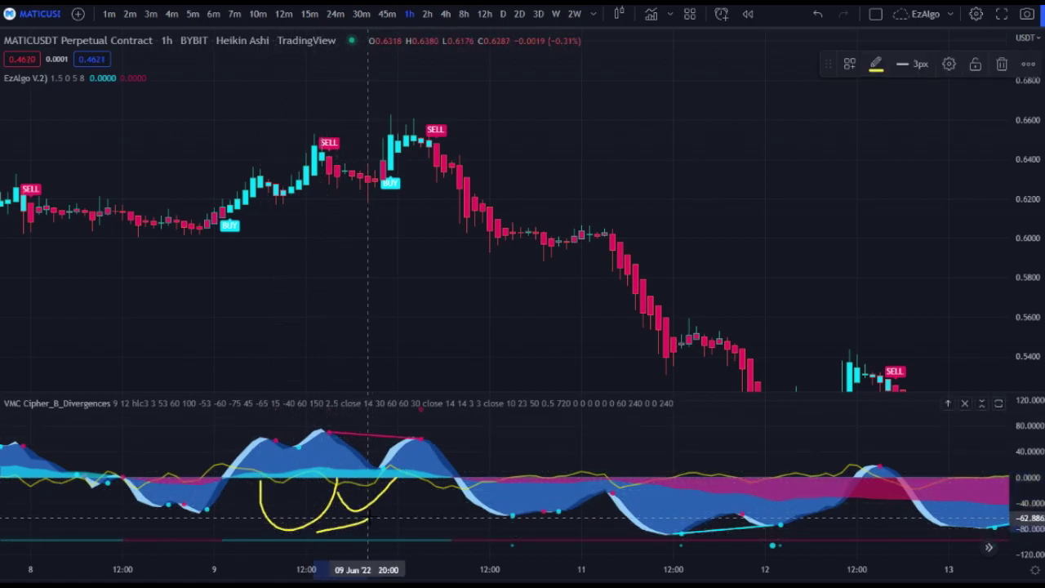
Delete the yellow brush strokes beneath the oscillator peaks
{"action": "left_click", "coordinate": [1001, 64]}
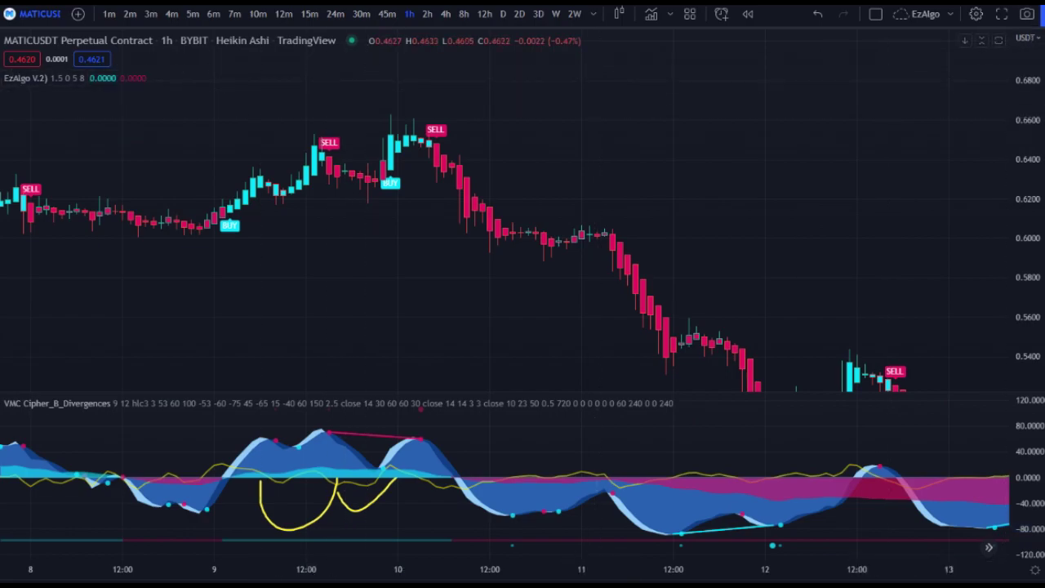
{"action": "left_click", "coordinate": [344, 495]}
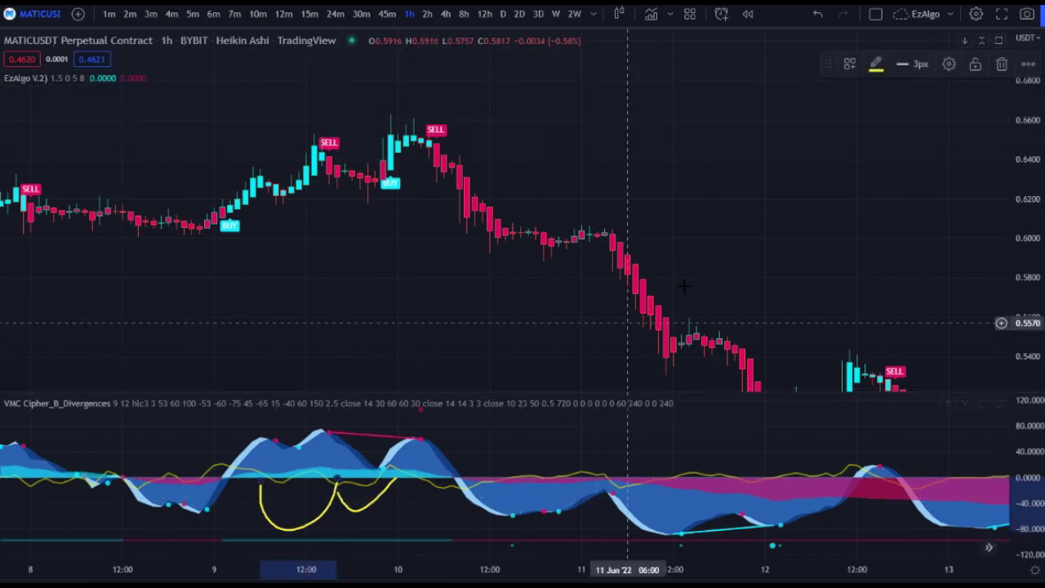
{"action": "left_click", "coordinate": [1002, 66]}
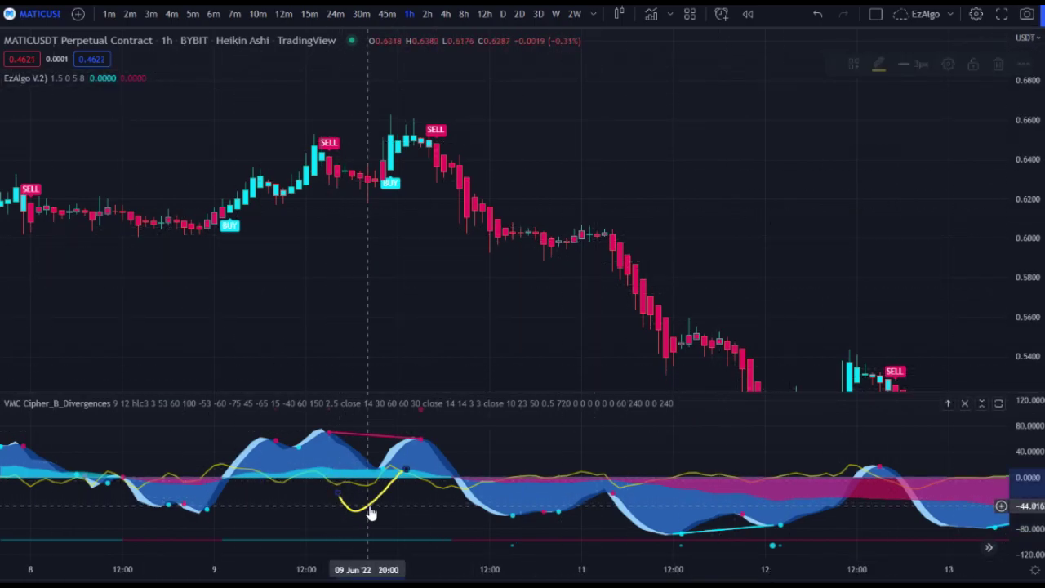
{"action": "left_click", "coordinate": [1001, 65]}
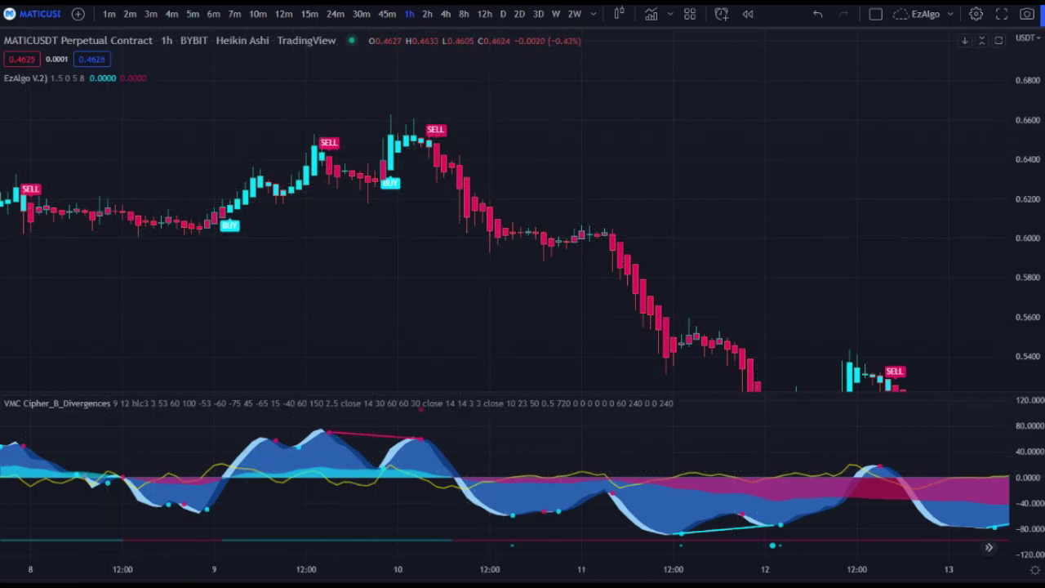
Draw a trend line above the rising price highs from 9 June 06:00 to 10 June 03:00, and delete it
{"action": "left_click", "coordinate": [259, 163]}
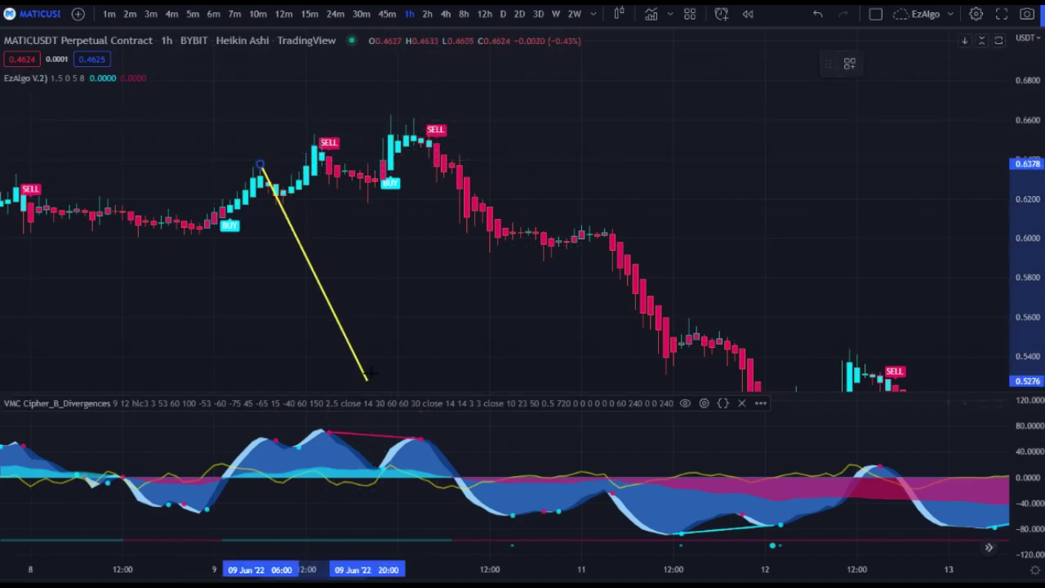
{"action": "left_click", "coordinate": [433, 100]}
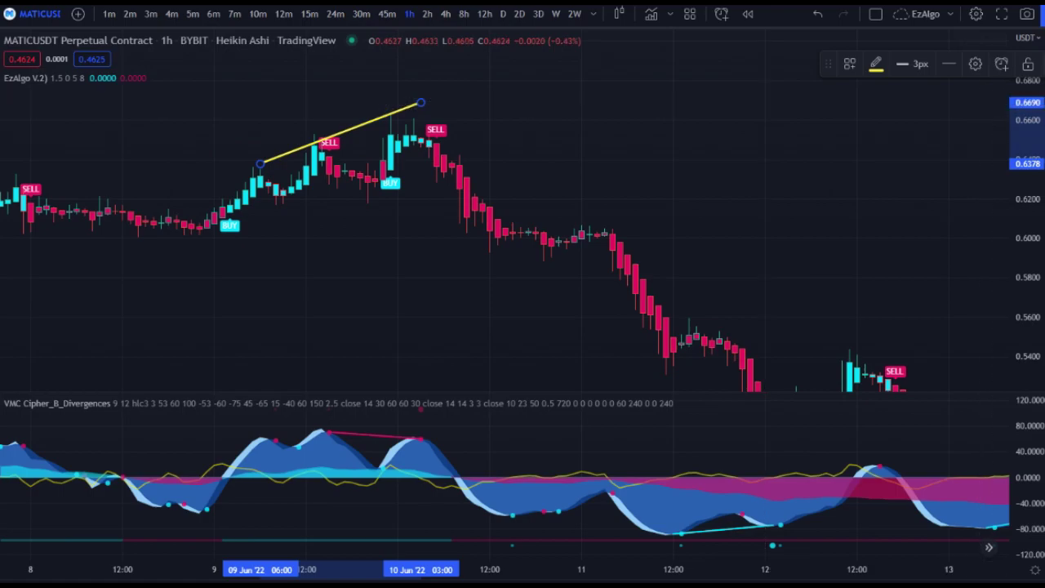
{"action": "key", "text": "Delete"}
Measure the price move from 0.6286 on 10 June 04:00 to 0.5365 on 12 June 12:00, and clear the measurement
{"action": "scroll", "coordinate": [729, 226], "scroll_direction": "down", "scroll_amount": 2}
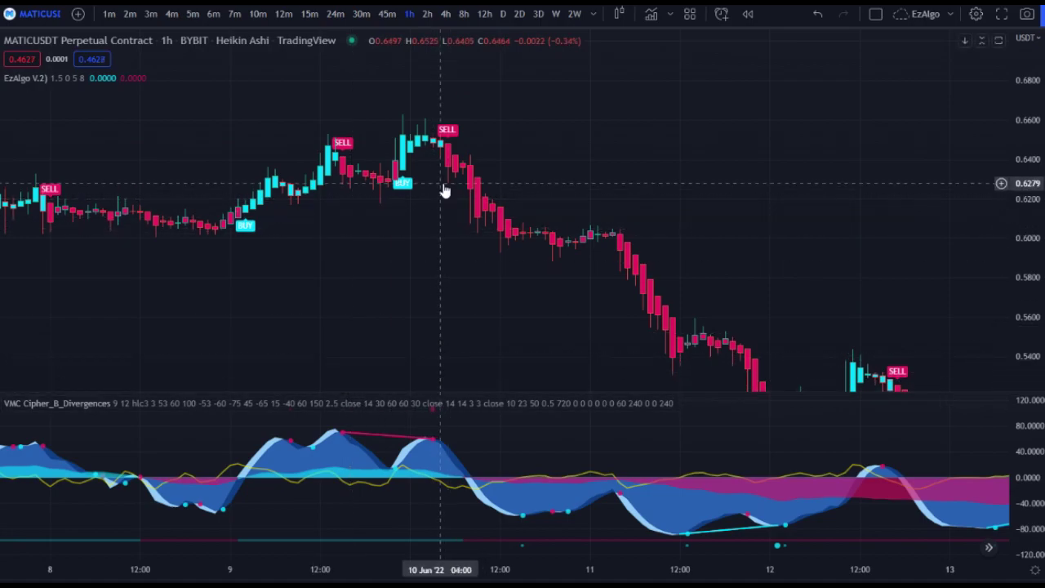
{"action": "left_click_drag", "start_coordinate": [573, 117], "coordinate": [551, 83]}
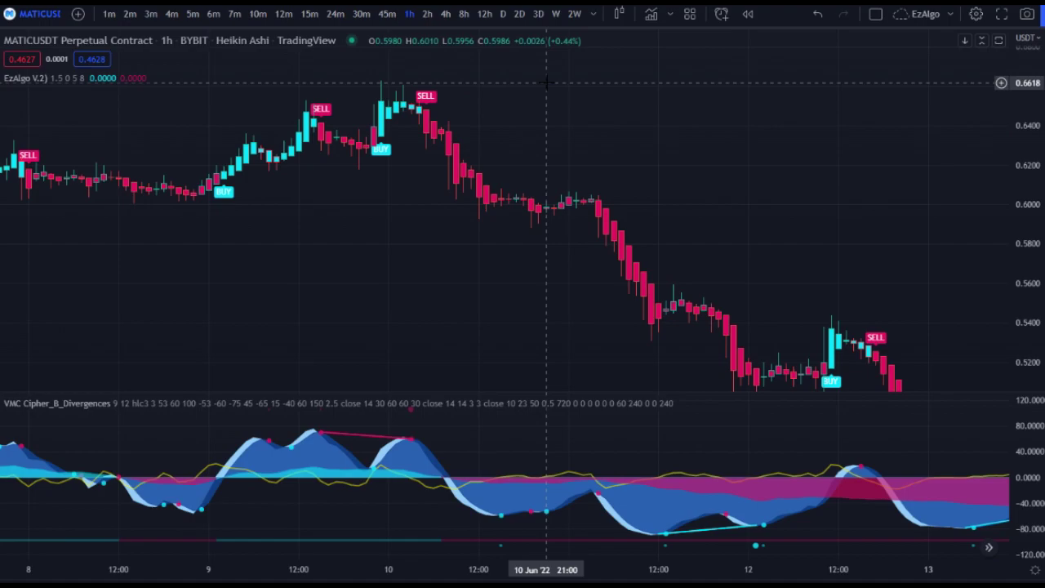
{"action": "left_click_drag", "start_coordinate": [546, 82], "coordinate": [459, 145]}
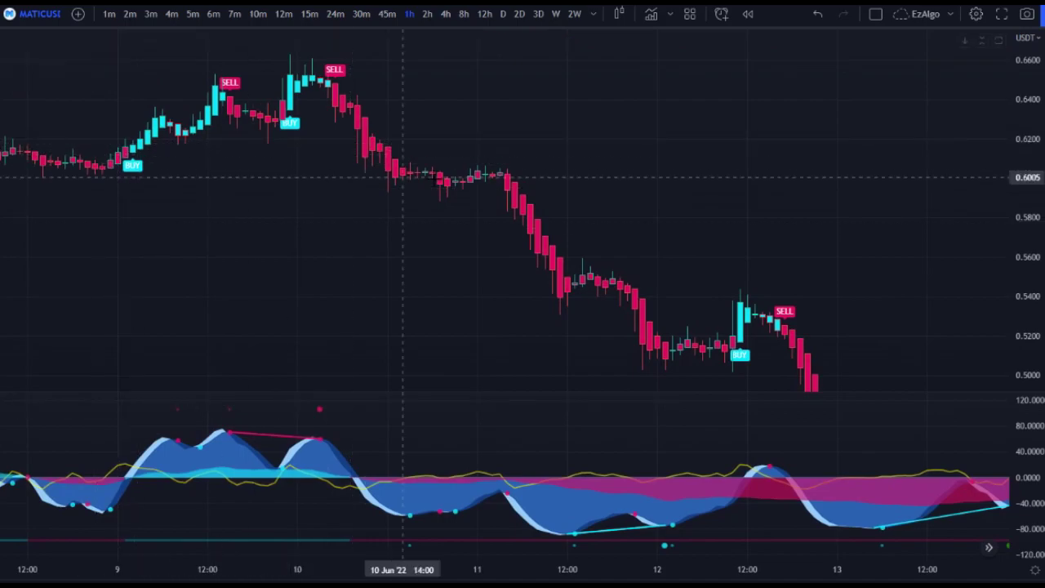
{"action": "left_click_drag", "start_coordinate": [328, 127], "coordinate": [747, 304]}
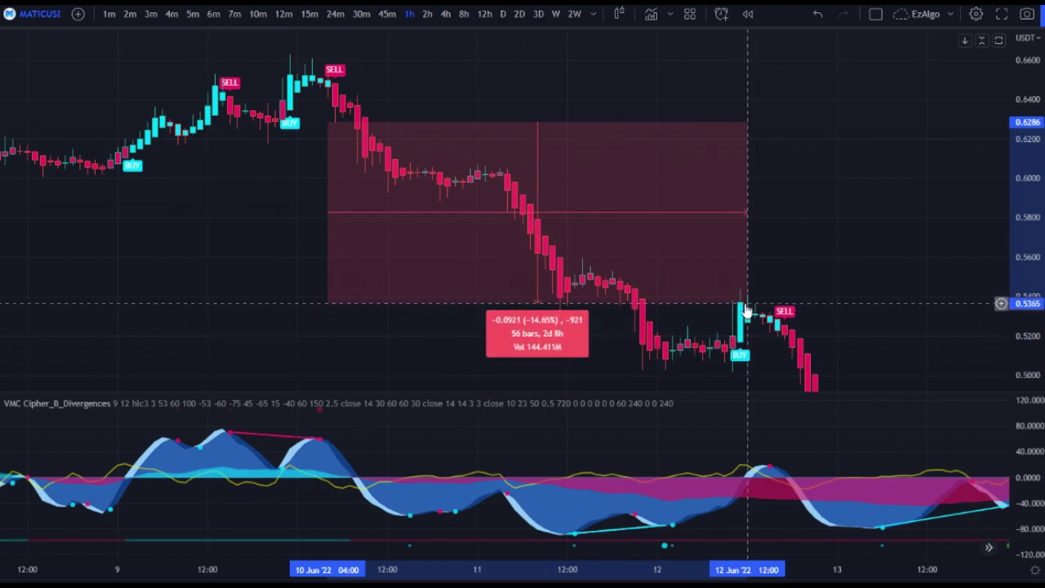
{"action": "left_click", "coordinate": [776, 250]}
Remeasure the short trade from 0.6327 on 10 June 05:00 to 0.5385 on 12 June 12:00, and clear the measurement
{"action": "scroll", "coordinate": [699, 254], "scroll_direction": "down", "scroll_amount": 1}
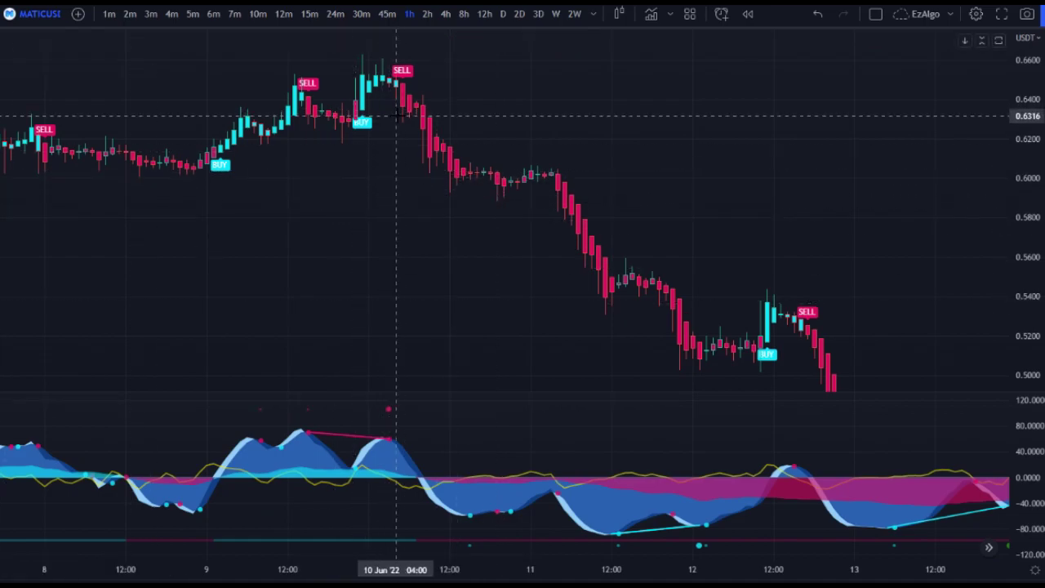
{"action": "left_click_drag", "start_coordinate": [401, 115], "coordinate": [774, 299]}
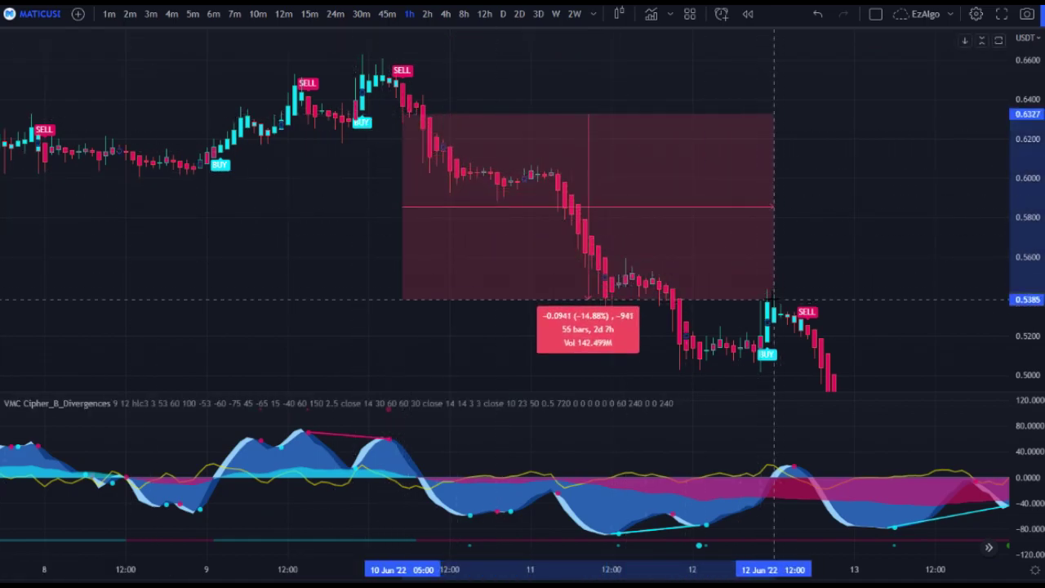
{"action": "left_click", "coordinate": [843, 217]}
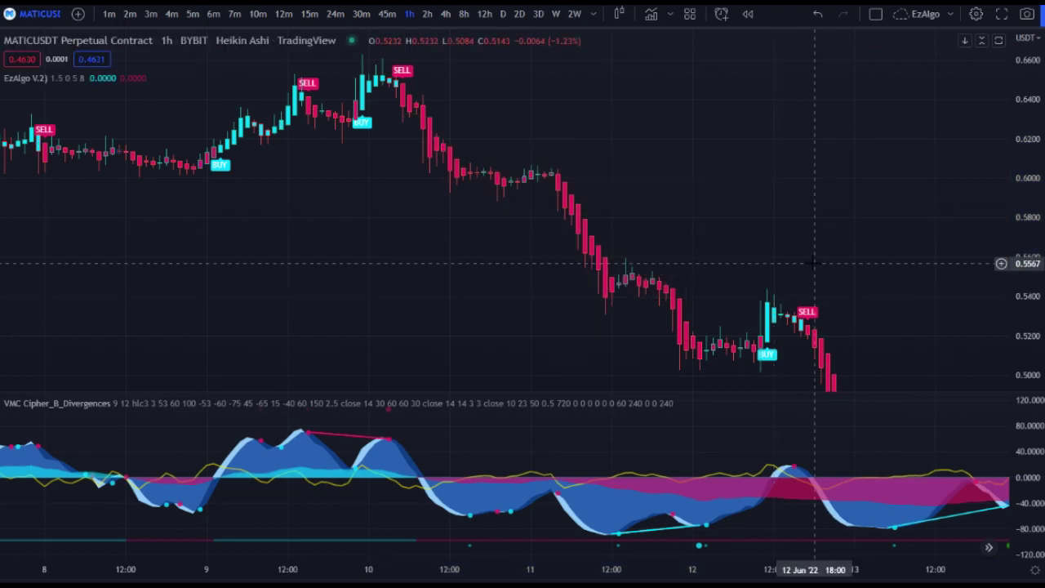
Examine the buy signal on 12 June together with the bullish divergence line on the VMC Cipher_B oscillator
{"action": "scroll", "coordinate": [817, 263], "scroll_direction": "down", "scroll_amount": 1}
{"action": "left_click_drag", "start_coordinate": [830, 249], "coordinate": [596, 180]}
{"action": "scroll", "coordinate": [603, 257], "scroll_direction": "up", "scroll_amount": 2}
{"action": "left_click_drag", "start_coordinate": [565, 226], "coordinate": [638, 200]}
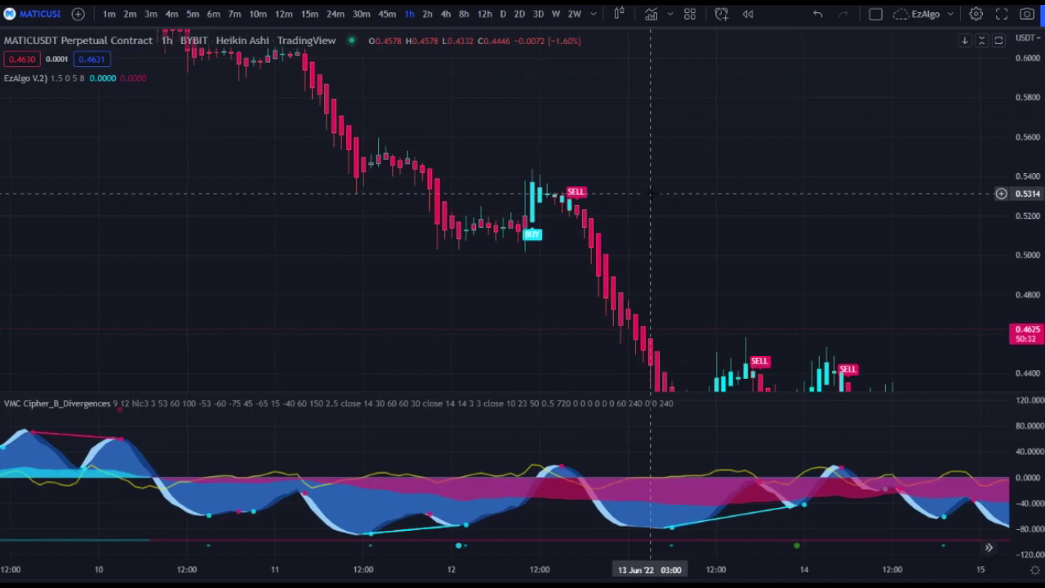
{"action": "scroll", "coordinate": [498, 237], "scroll_direction": "down", "scroll_amount": 2}
{"action": "scroll", "coordinate": [509, 277], "scroll_direction": "up", "scroll_amount": 2}
{"action": "left_click_drag", "start_coordinate": [447, 297], "coordinate": [489, 311]}
{"action": "scroll", "coordinate": [488, 312], "scroll_direction": "up", "scroll_amount": 2}
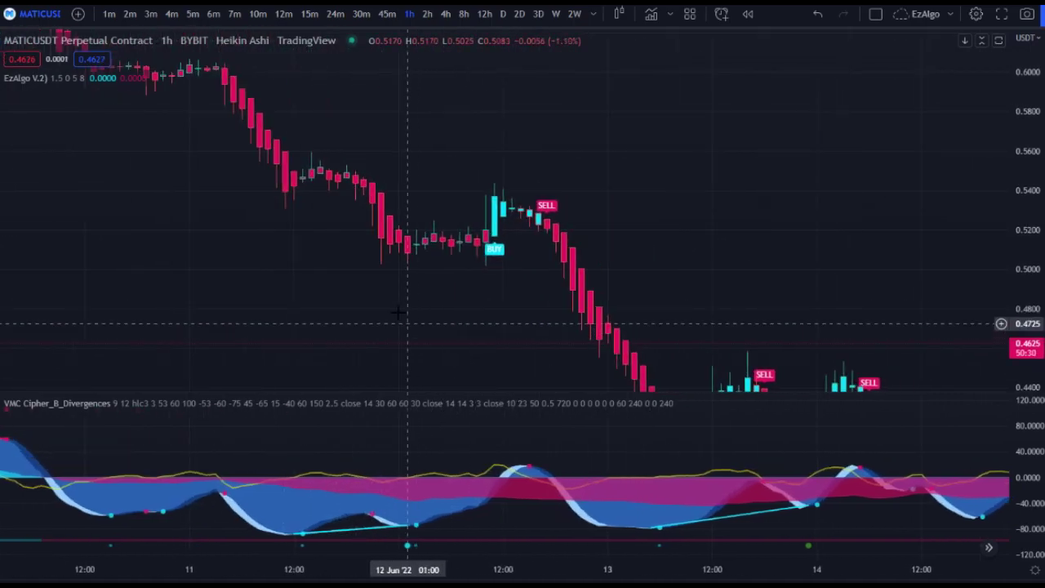
{"action": "left_click_drag", "start_coordinate": [349, 312], "coordinate": [420, 313]}
{"action": "scroll", "coordinate": [420, 314], "scroll_direction": "up", "scroll_amount": 1}
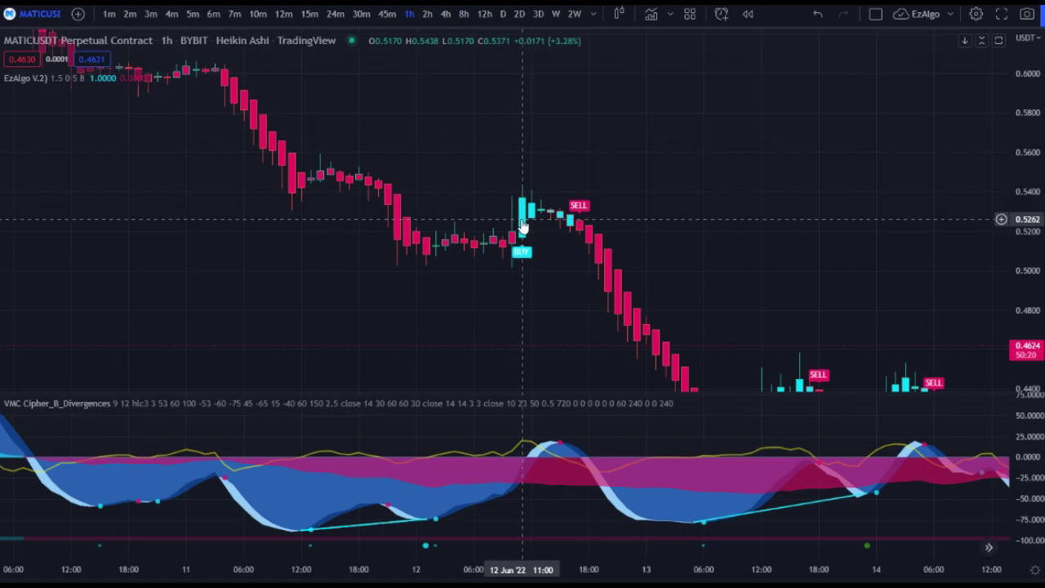
Examine the bullish divergence on the VMC Cipher_B oscillator together with the buy and sell signals on 12 June
{"action": "scroll", "coordinate": [522, 227], "scroll_direction": "down", "scroll_amount": 2}
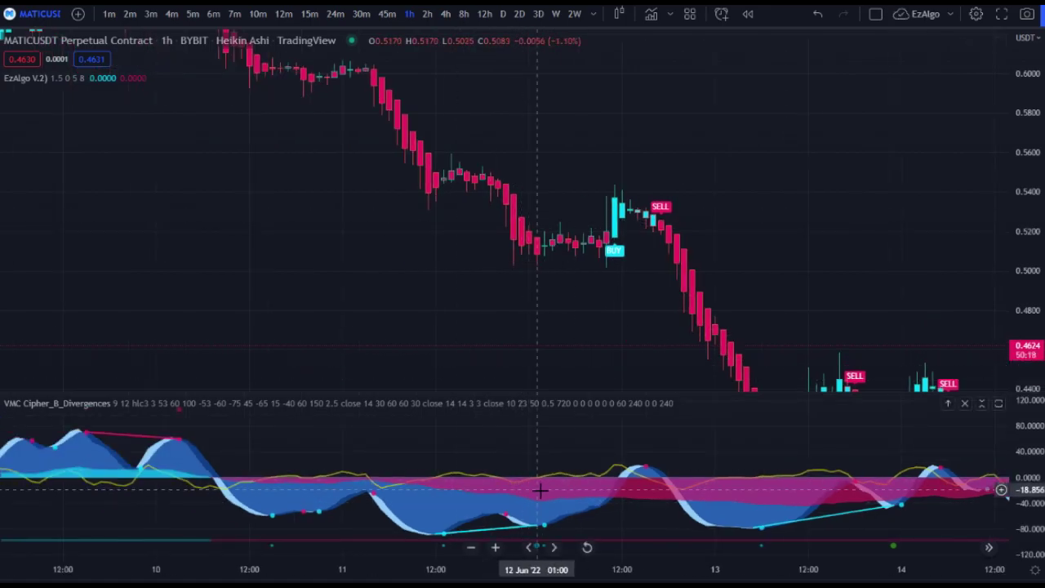
{"action": "scroll", "coordinate": [544, 404], "scroll_direction": "up", "scroll_amount": 1}
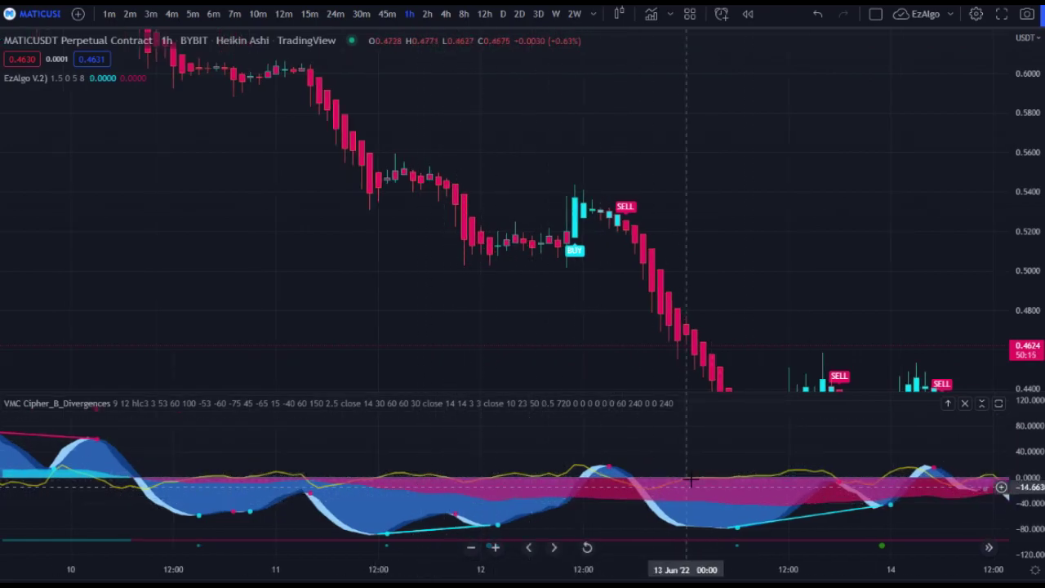
{"action": "scroll", "coordinate": [592, 359], "scroll_direction": "down", "scroll_amount": 1}
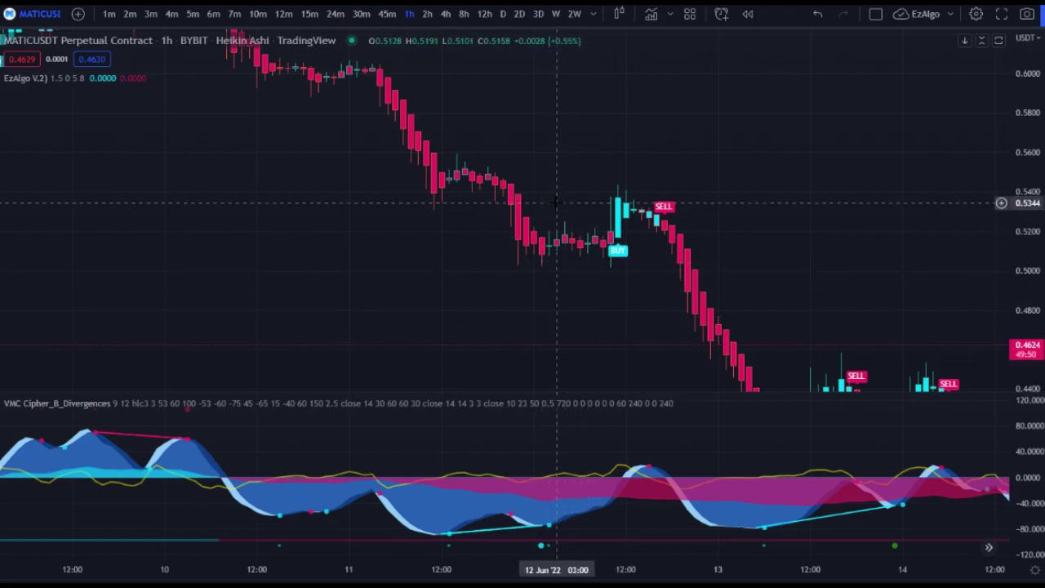
{"action": "left_click_drag", "start_coordinate": [542, 192], "coordinate": [506, 175]}
{"action": "left_click_drag", "start_coordinate": [688, 168], "coordinate": [606, 143]}
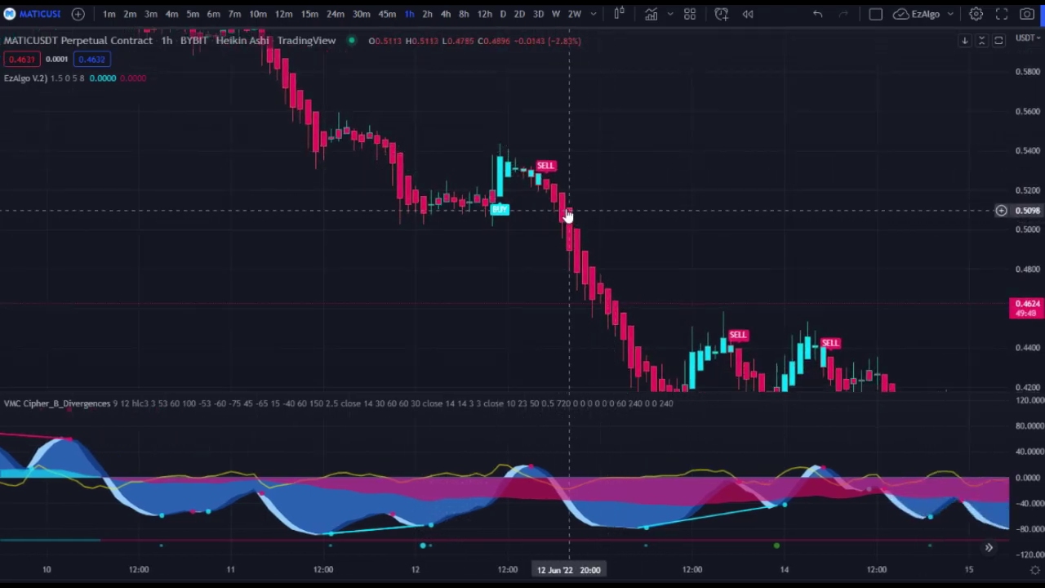
{"action": "scroll", "coordinate": [559, 211], "scroll_direction": "up", "scroll_amount": 2}
{"action": "left_click_drag", "start_coordinate": [504, 200], "coordinate": [630, 212]}
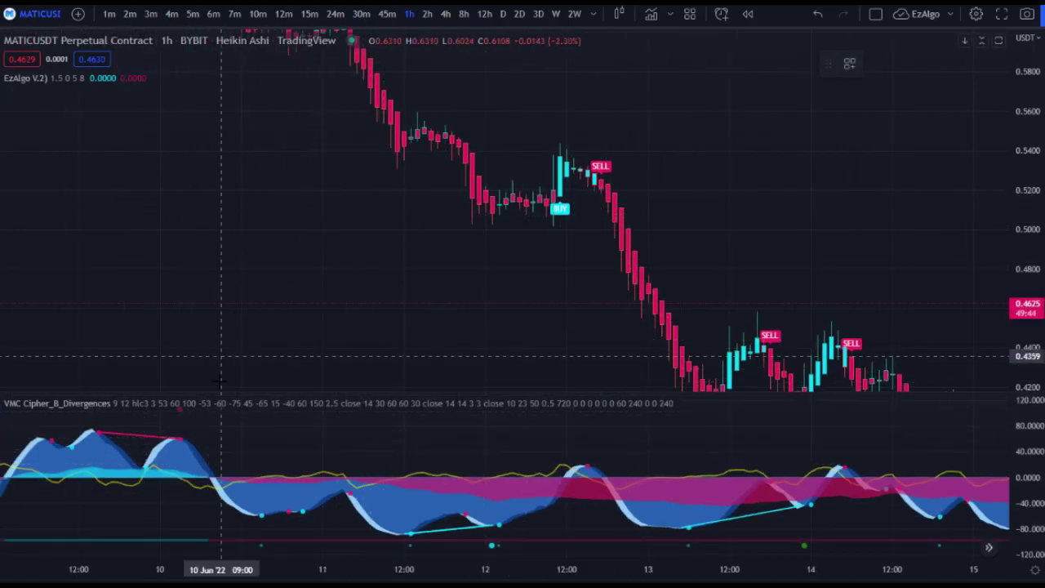
Draw a trend line between the oscillator peaks of 10 June and 12 June 16:00 twice, deleting it each time
{"action": "left_click_drag", "start_coordinate": [169, 441], "coordinate": [591, 465]}
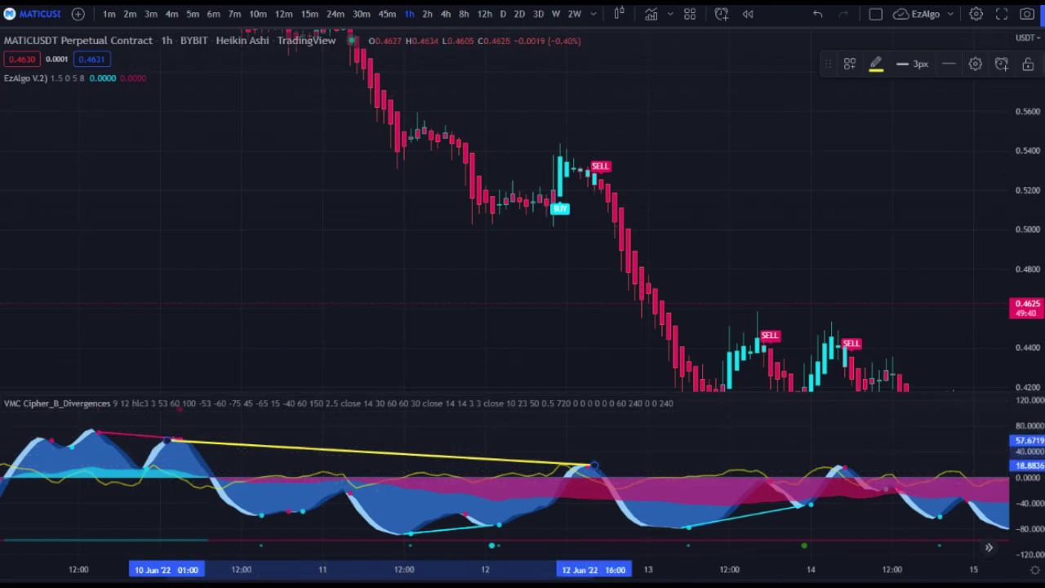
{"action": "key", "text": "Delete"}
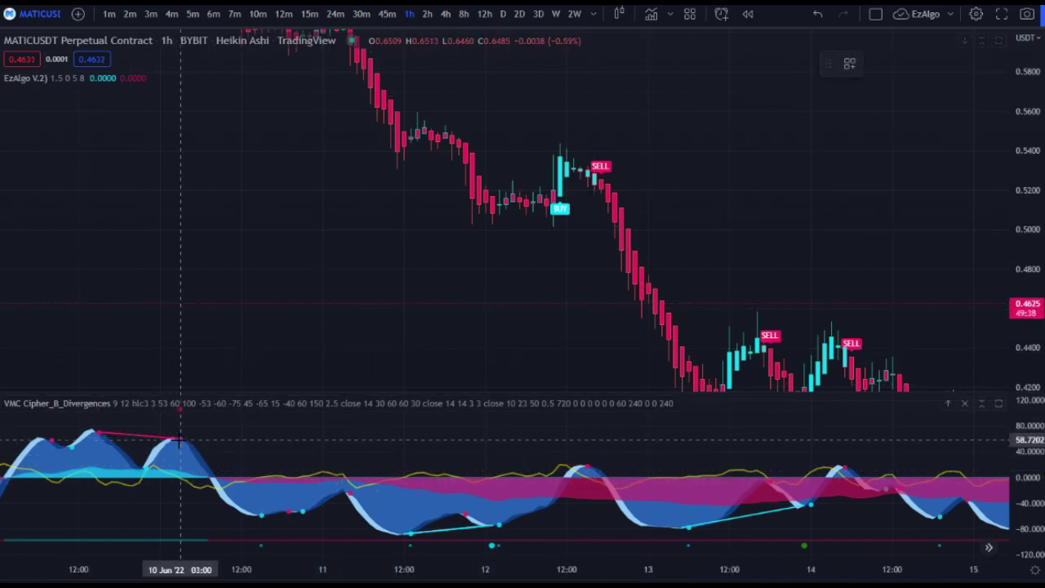
{"action": "left_click", "coordinate": [593, 467]}
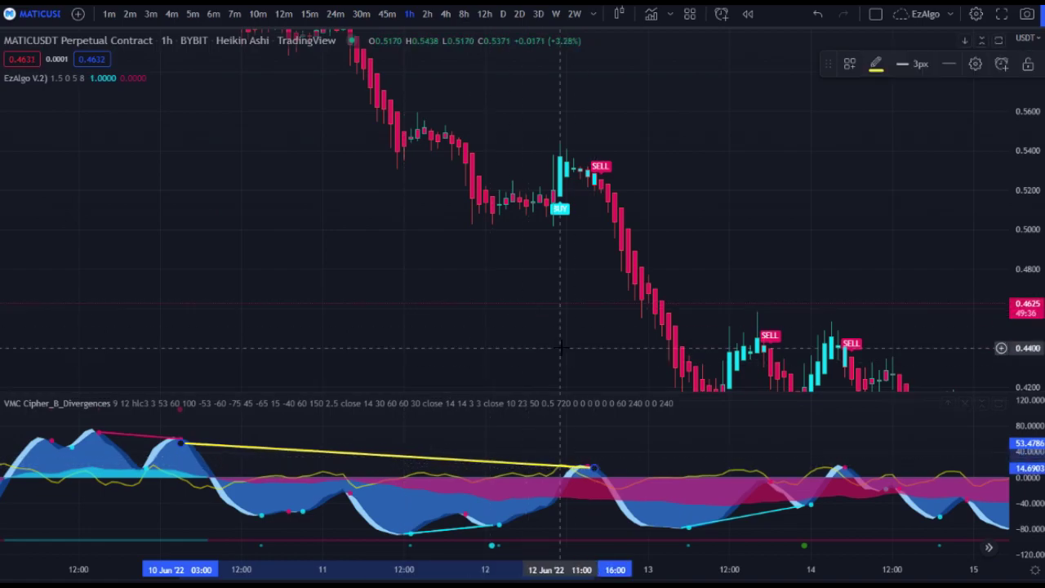
{"action": "right_click", "coordinate": [1014, 120]}
{"action": "key", "text": "Delete"}
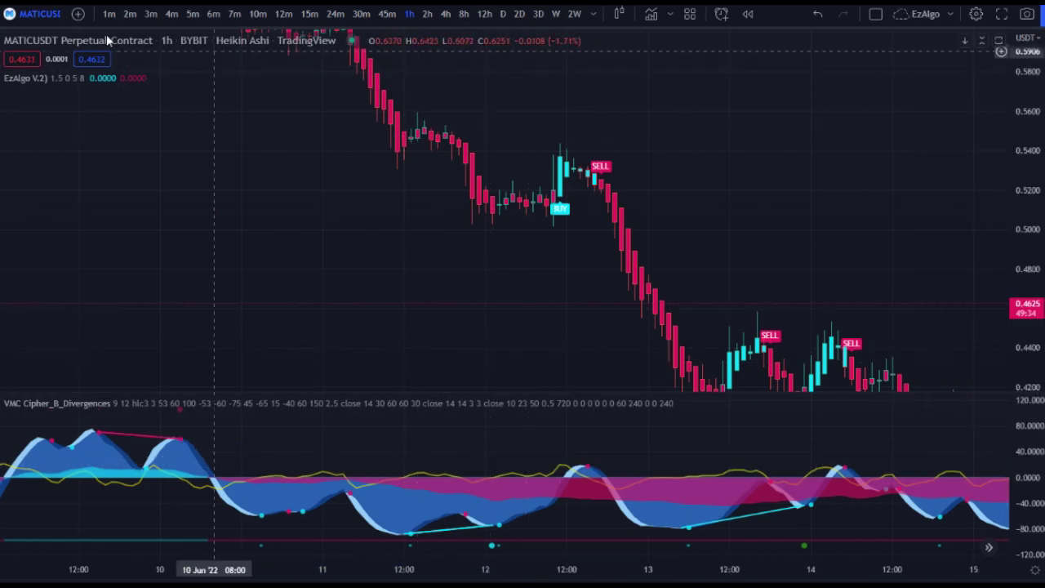
Measure the short trade from 0.5207 on 12 June 16:00 to 0.4122 on 13 June 13:00, and clear the measurement
{"action": "left_click_drag", "start_coordinate": [578, 224], "coordinate": [411, 179]}
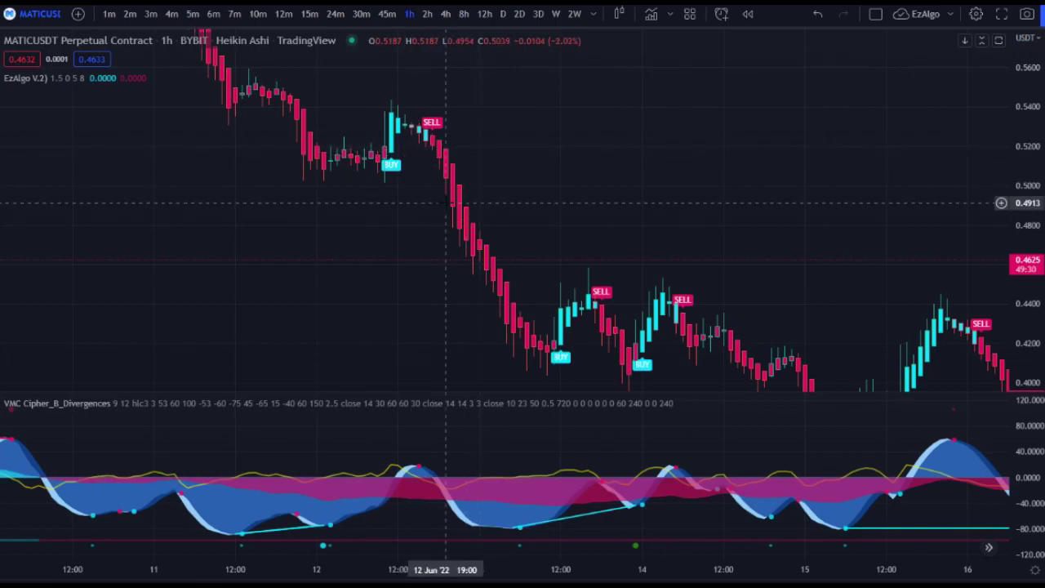
{"action": "left_click_drag", "start_coordinate": [520, 214], "coordinate": [450, 180]}
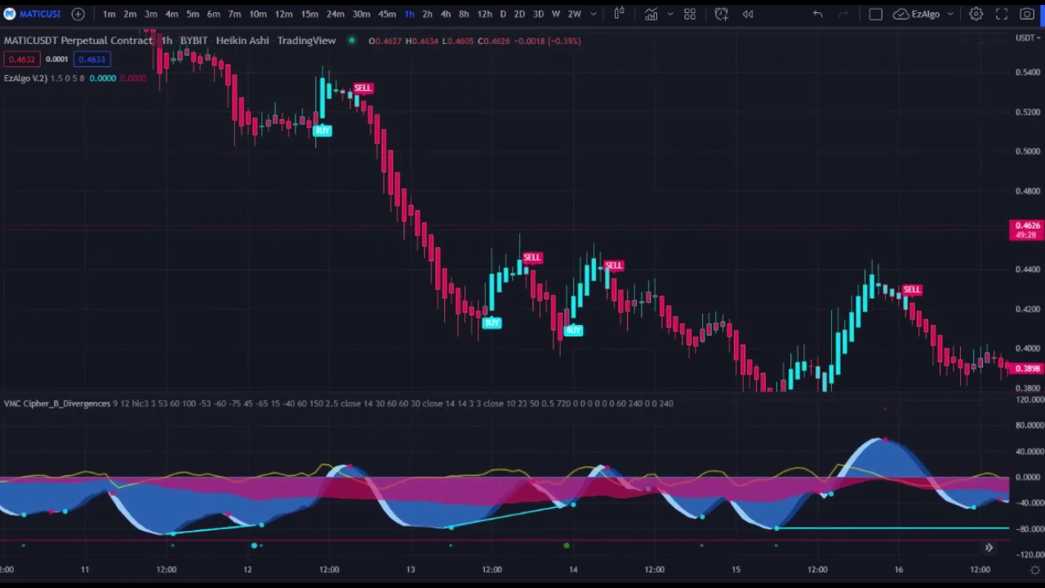
{"action": "left_click_drag", "start_coordinate": [356, 110], "coordinate": [499, 324]}
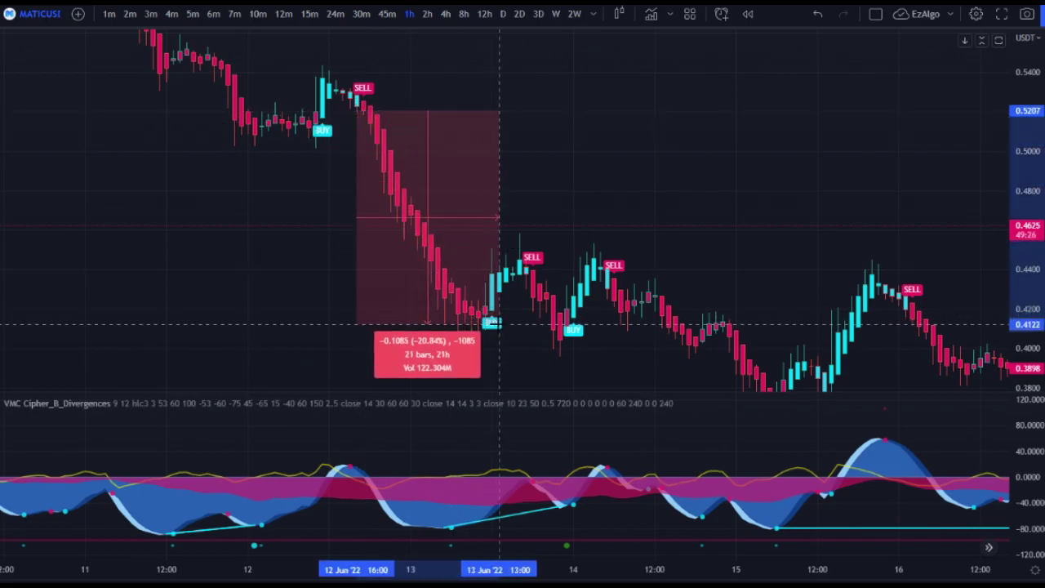
{"action": "left_click", "coordinate": [554, 158]}
Measure the long trade from 0.4303 on 14 June 00:00 to 0.4508 on 14 June 04:00, and clear the measurement
{"action": "left_click_drag", "start_coordinate": [553, 163], "coordinate": [466, 118]}
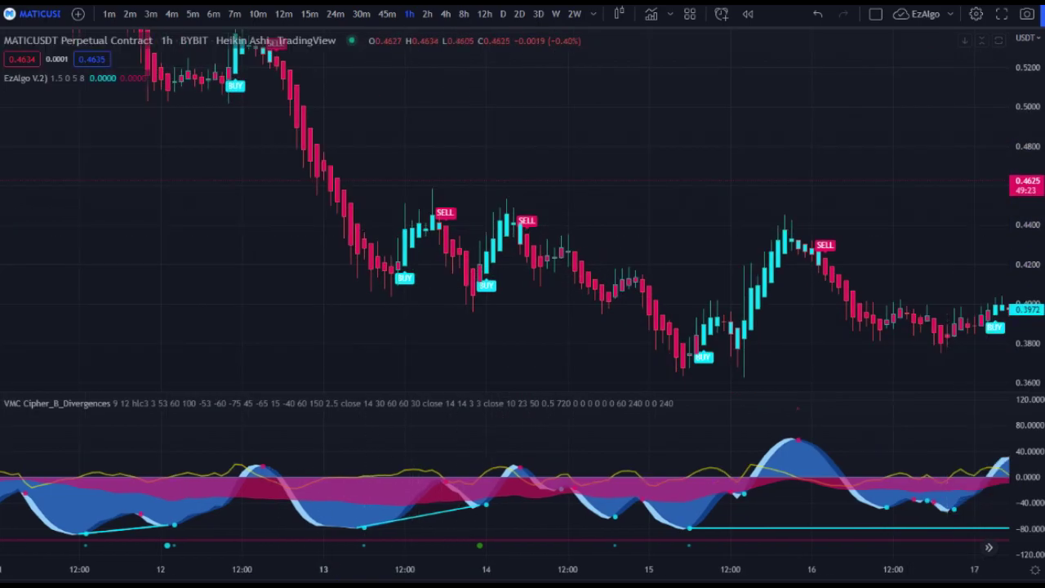
{"action": "left_click_drag", "start_coordinate": [1036, 285], "coordinate": [1036, 235]}
{"action": "scroll", "coordinate": [445, 342], "scroll_direction": "up", "scroll_amount": 1}
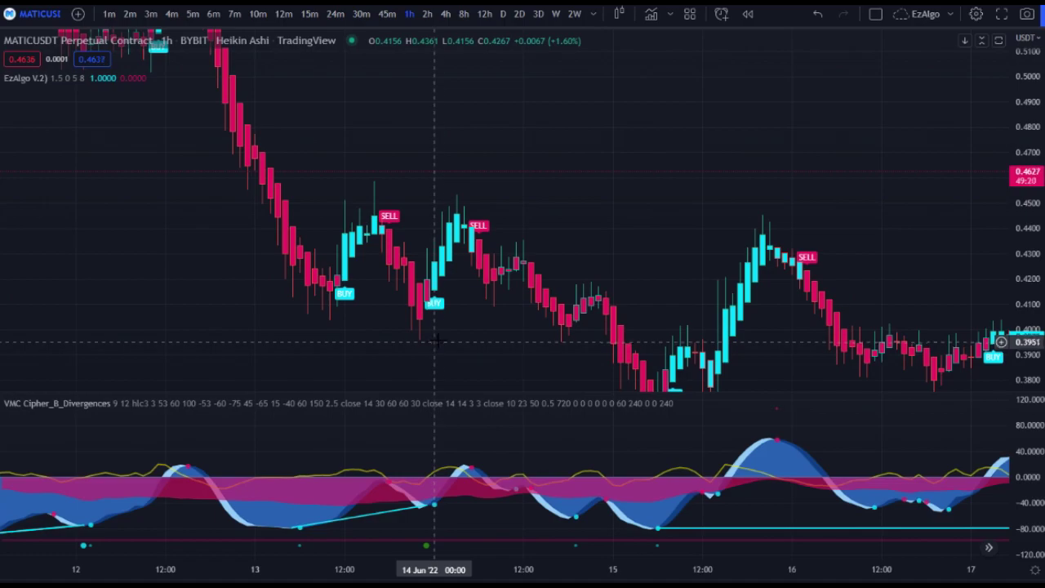
{"action": "left_click", "coordinate": [1, 319]}
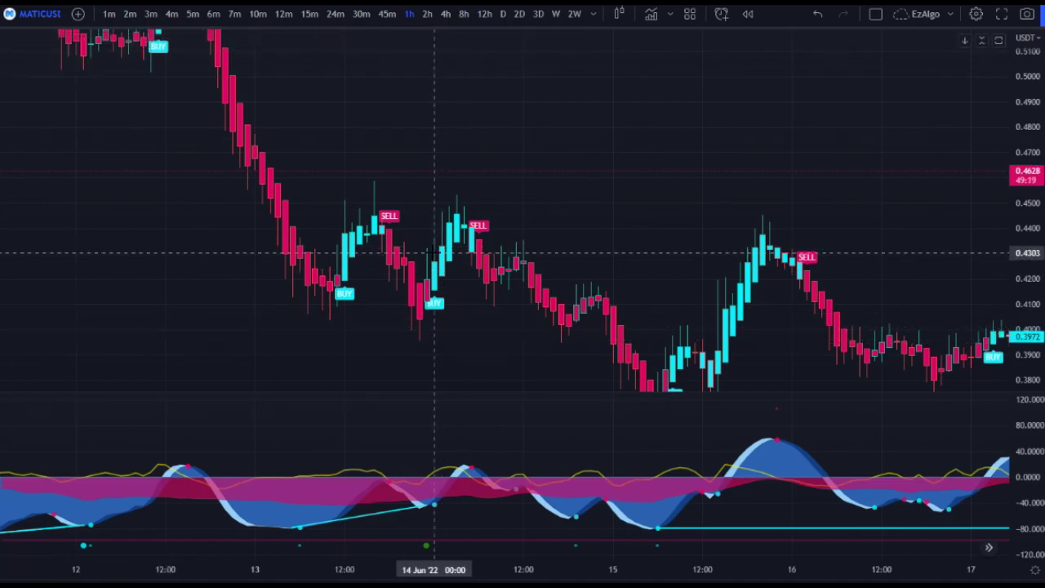
{"action": "left_click", "coordinate": [433, 254], "text": "shift"}
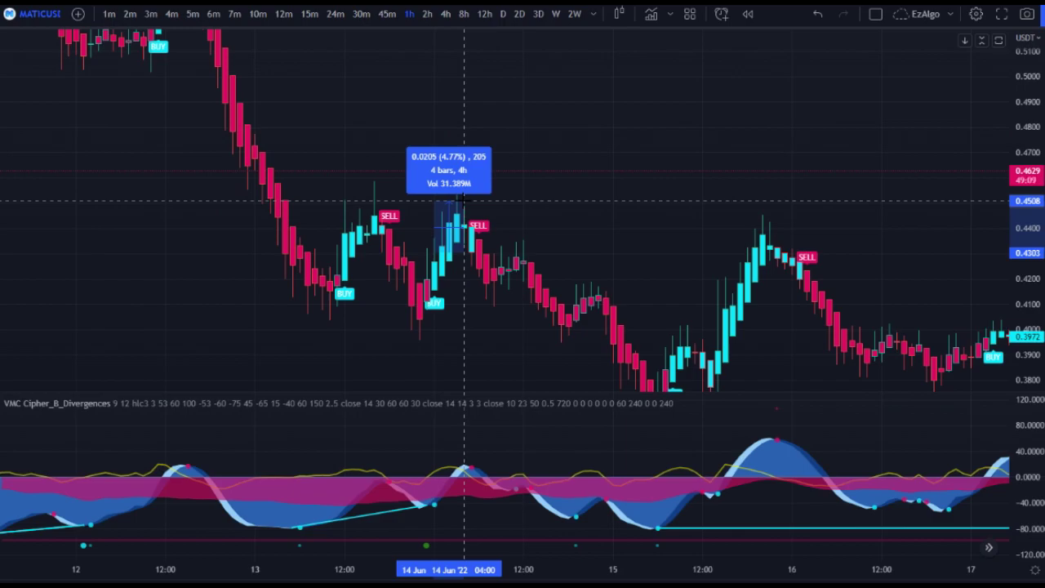
{"action": "left_click", "coordinate": [546, 206]}
Draw a trend line across the oscillator peaks from 12 June 14:00 to 14 June 05:00, and delete it
{"action": "scroll", "coordinate": [549, 206], "scroll_direction": "down", "scroll_amount": 2}
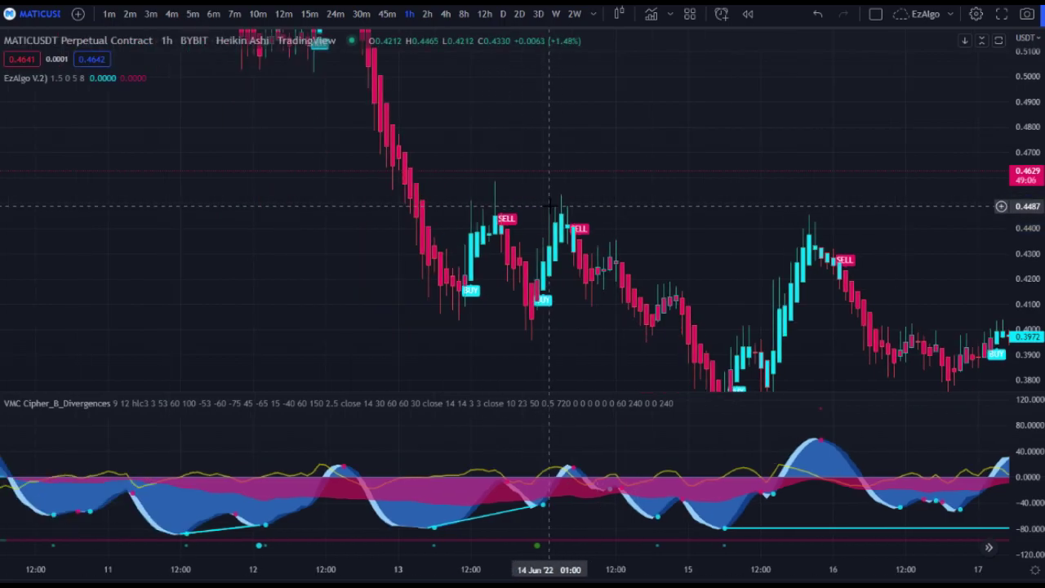
{"action": "left_click_drag", "start_coordinate": [671, 227], "coordinate": [587, 194]}
{"action": "scroll", "coordinate": [594, 220], "scroll_direction": "down", "scroll_amount": 2}
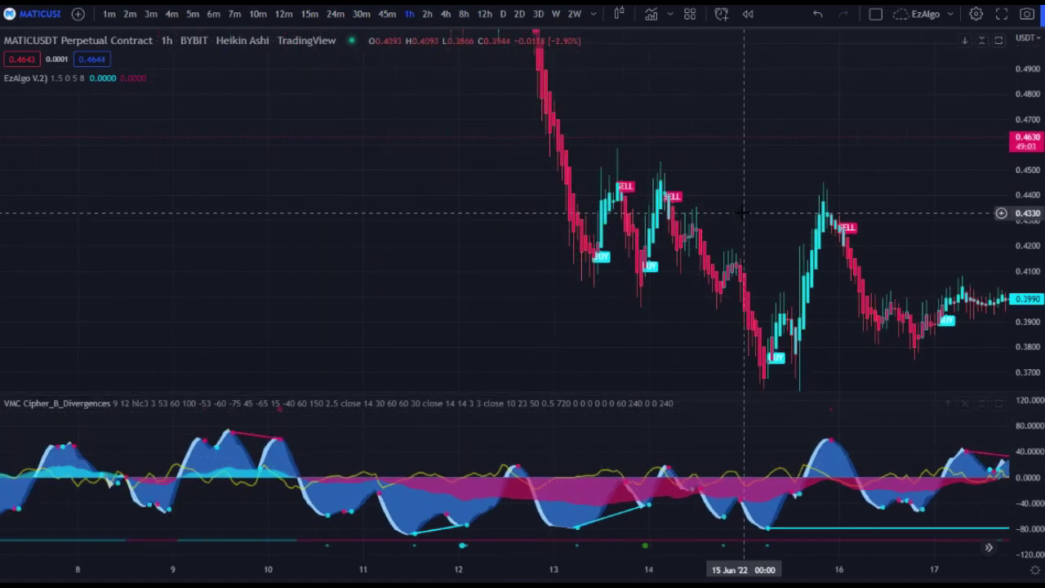
{"action": "left_click_drag", "start_coordinate": [726, 201], "coordinate": [567, 165]}
{"action": "scroll", "coordinate": [566, 180], "scroll_direction": "up", "scroll_amount": 2}
{"action": "left_click_drag", "start_coordinate": [491, 186], "coordinate": [522, 194]}
{"action": "scroll", "coordinate": [640, 262], "scroll_direction": "up", "scroll_amount": 2}
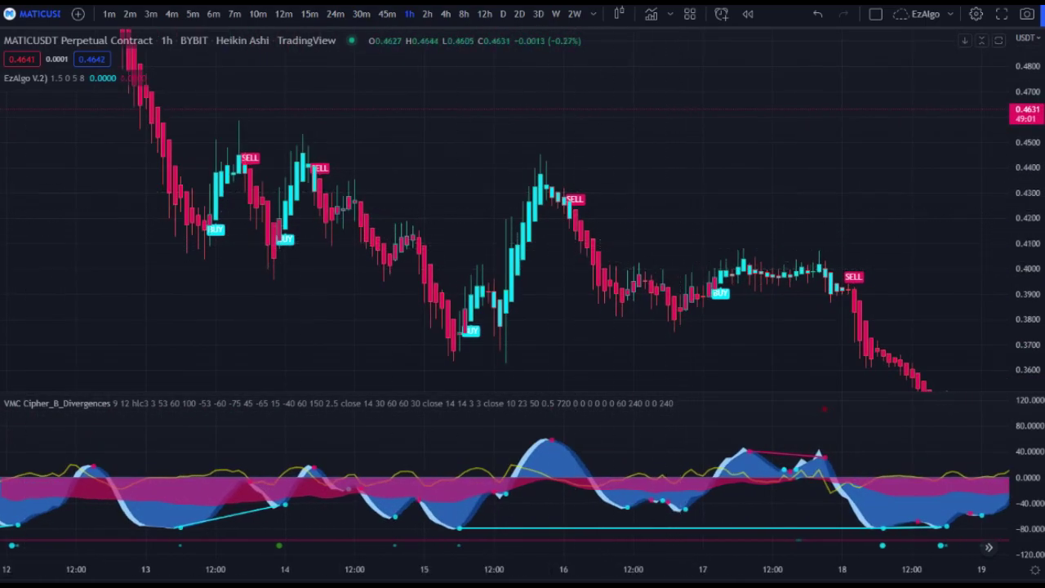
{"action": "scroll", "coordinate": [80, 218], "scroll_direction": "down", "scroll_amount": 1}
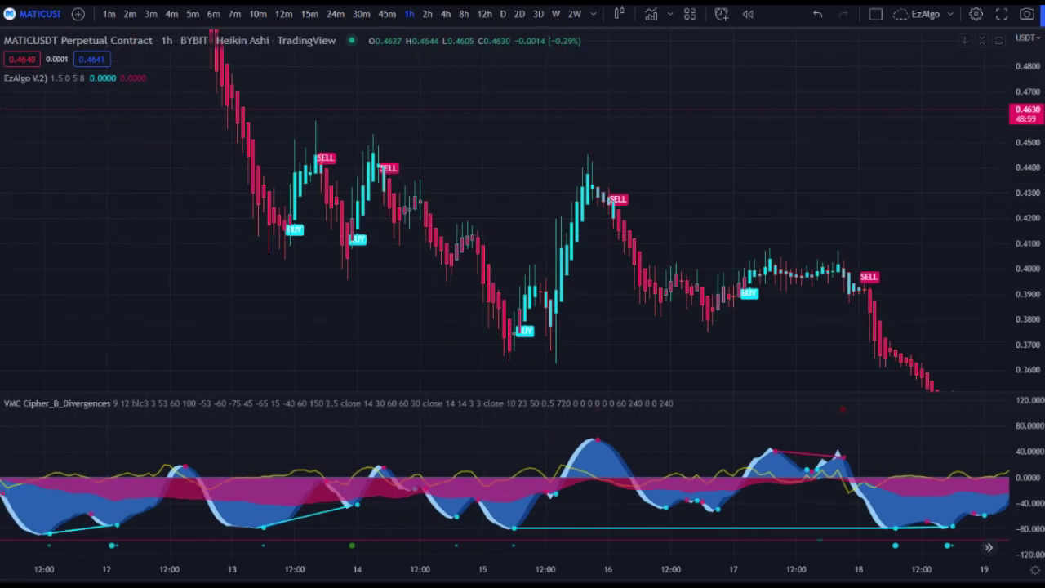
{"action": "left_click_drag", "start_coordinate": [179, 468], "coordinate": [382, 470]}
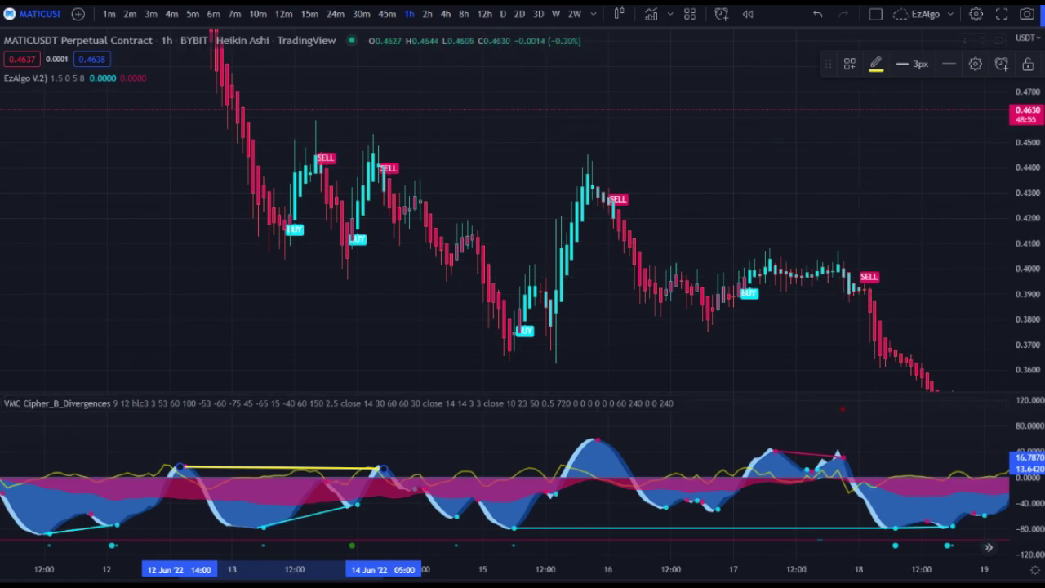
{"action": "key", "text": "Delete"}
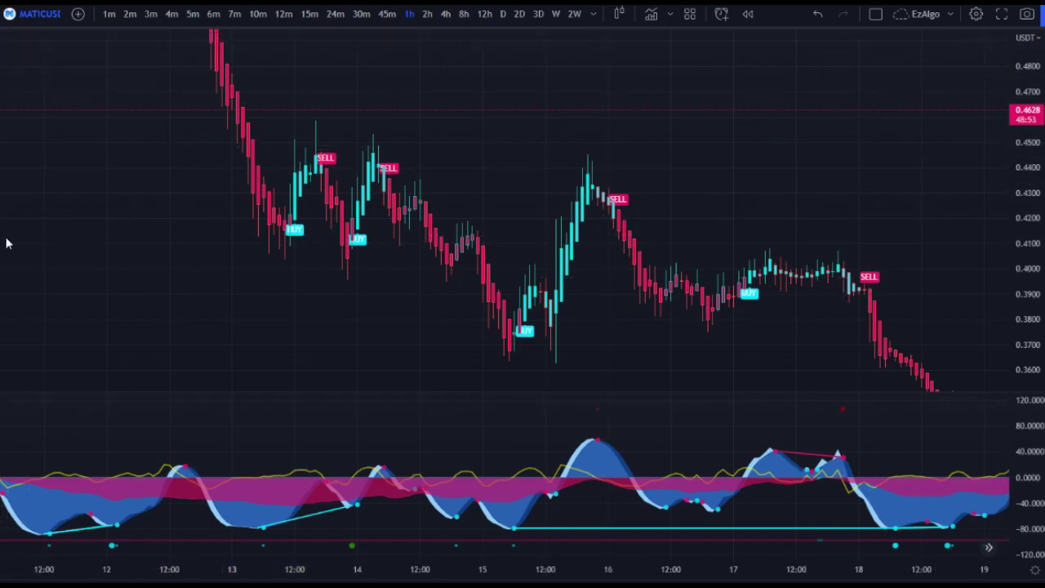
Measure the short trade from 0.4234 on 14 June 07:00 to 0.3703 on 15 June 09:00, and clear the measurement
{"action": "left_click", "coordinate": [394, 210], "text": "shift"}
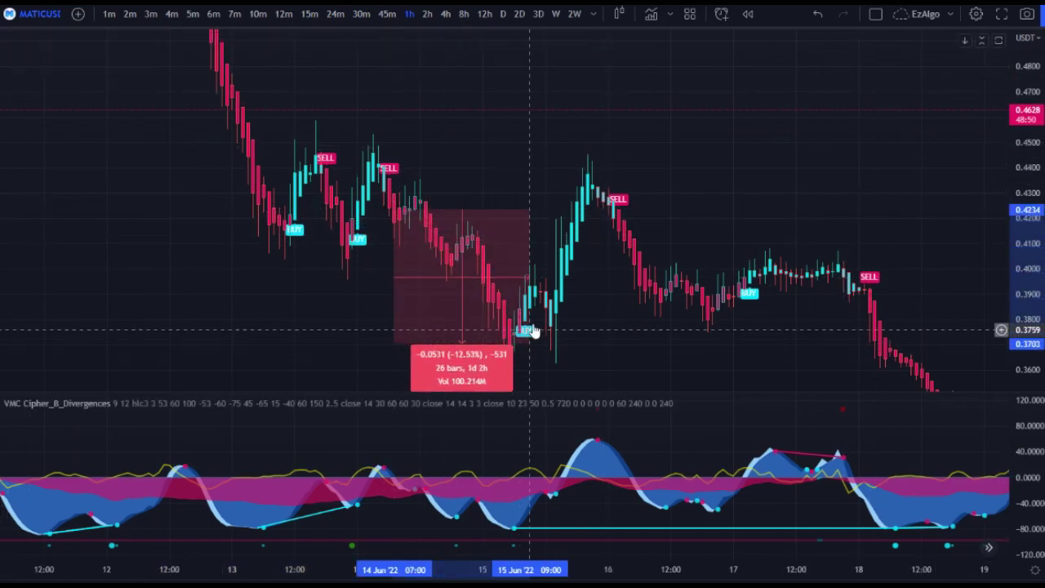
{"action": "left_click", "coordinate": [508, 176]}
Measure the long trade from 0.3903 on 15 June 05:00 to 0.4378 on 15 June 23:00, and clear the measurement
{"action": "scroll", "coordinate": [480, 242], "scroll_direction": "up", "scroll_amount": 2}
{"action": "left_click_drag", "start_coordinate": [449, 298], "coordinate": [408, 261]}
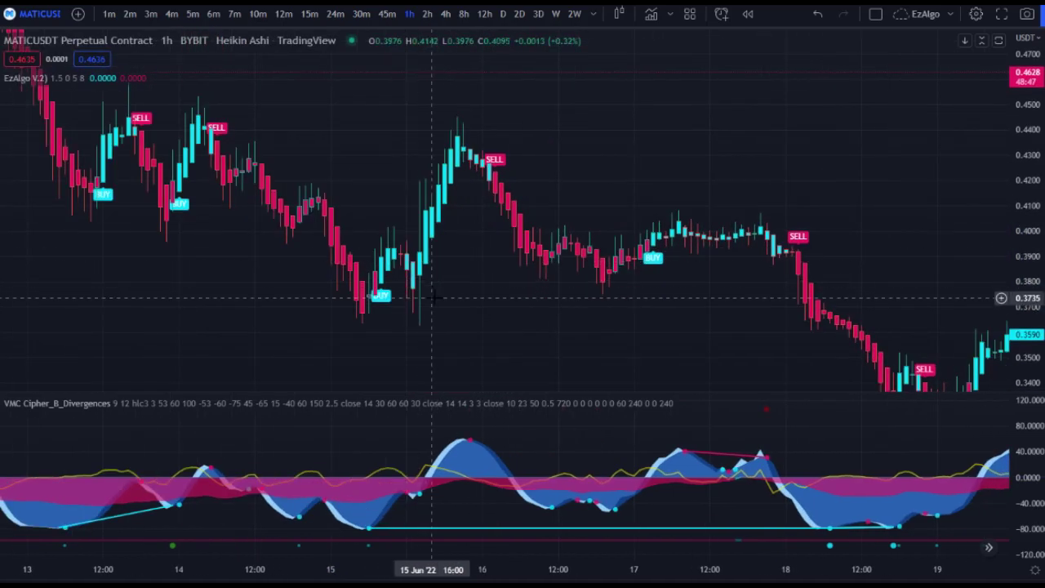
{"action": "scroll", "coordinate": [435, 300], "scroll_direction": "down", "scroll_amount": 2}
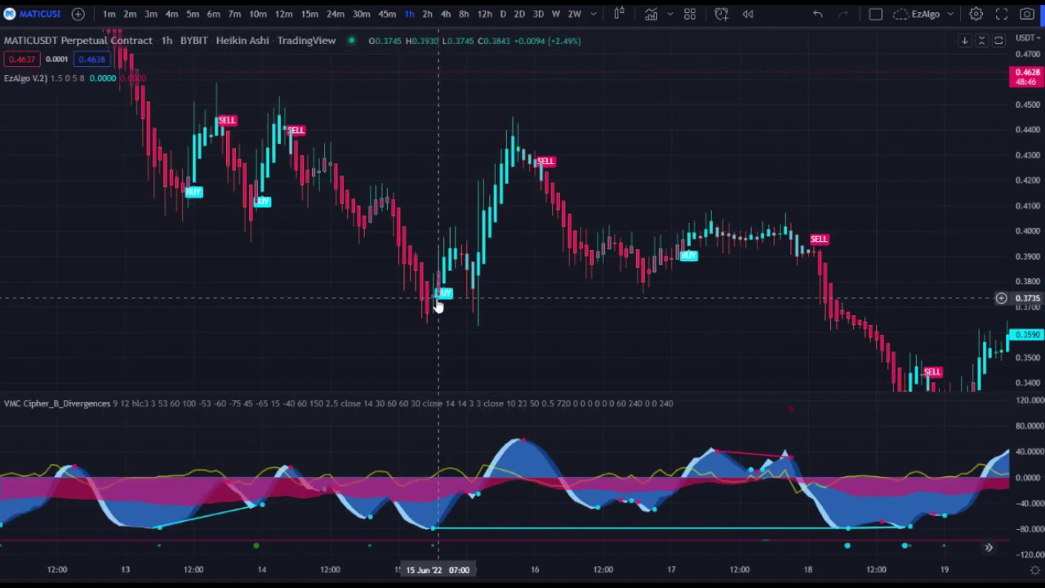
{"action": "scroll", "coordinate": [433, 309], "scroll_direction": "up", "scroll_amount": 1}
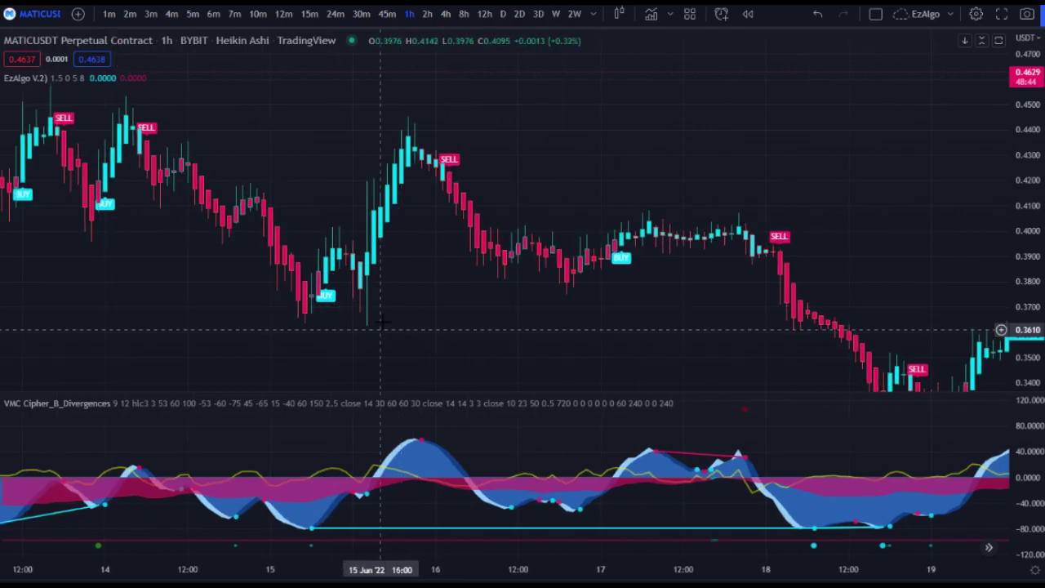
{"action": "scroll", "coordinate": [428, 312], "scroll_direction": "up", "scroll_amount": 1}
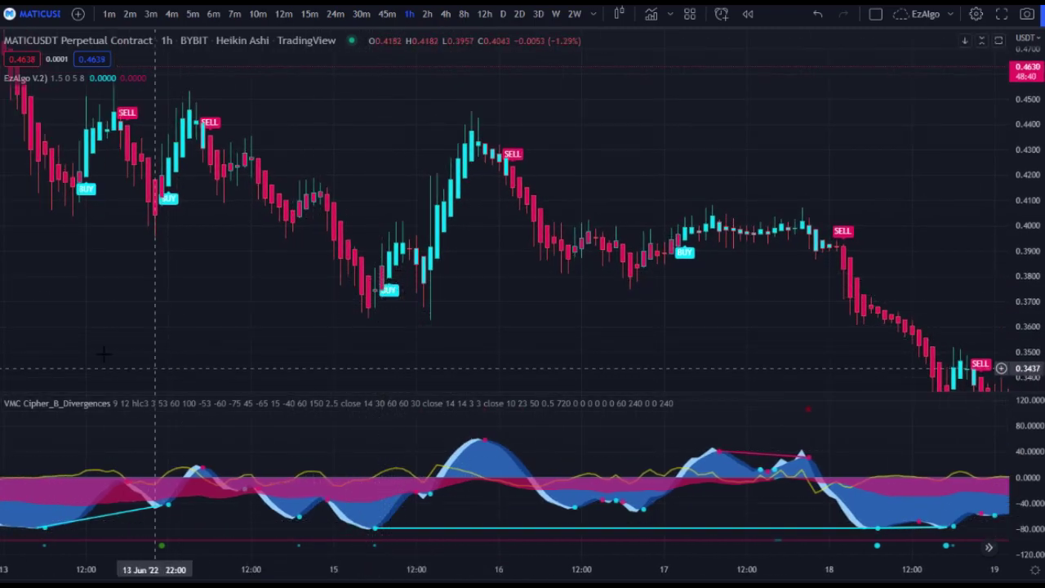
{"action": "left_click", "coordinate": [0, 243]}
{"action": "left_click", "coordinate": [368, 250]}
{"action": "left_click", "coordinate": [493, 129]}
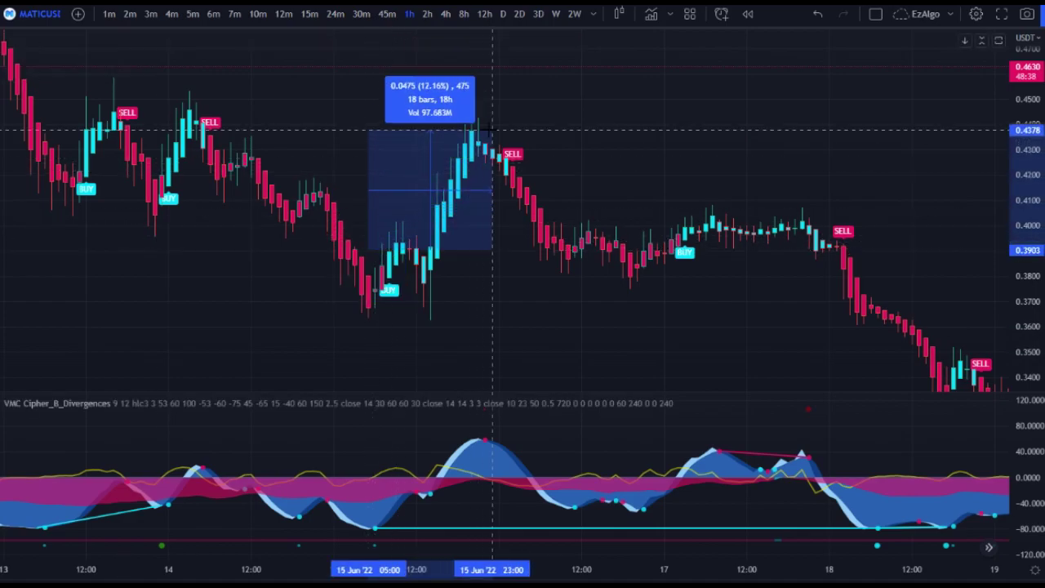
{"action": "left_click", "coordinate": [557, 159]}
Draw a rising trend line under the oscillator lows from 15 June 06:00 to 15 June 14:00
{"action": "scroll", "coordinate": [303, 465], "scroll_direction": "up", "scroll_amount": 1}
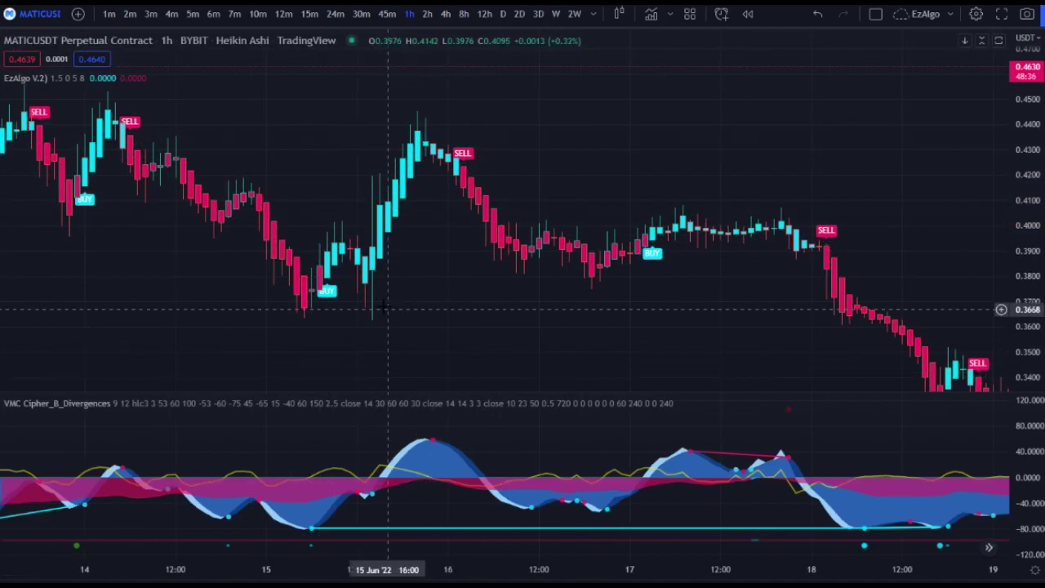
{"action": "left_click", "coordinate": [0, 86]}
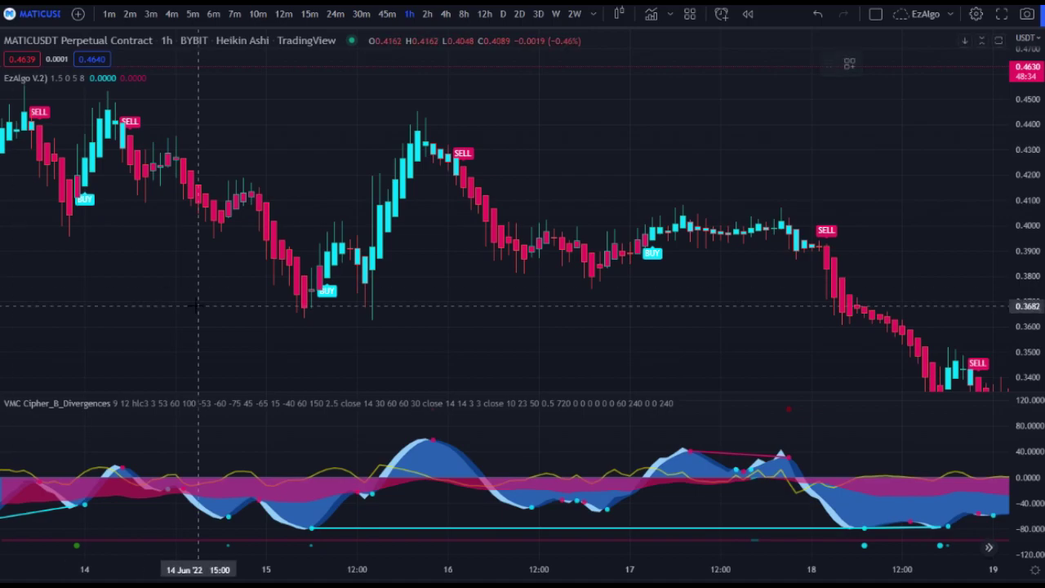
{"action": "left_click", "coordinate": [311, 527]}
{"action": "left_click", "coordinate": [372, 495]}
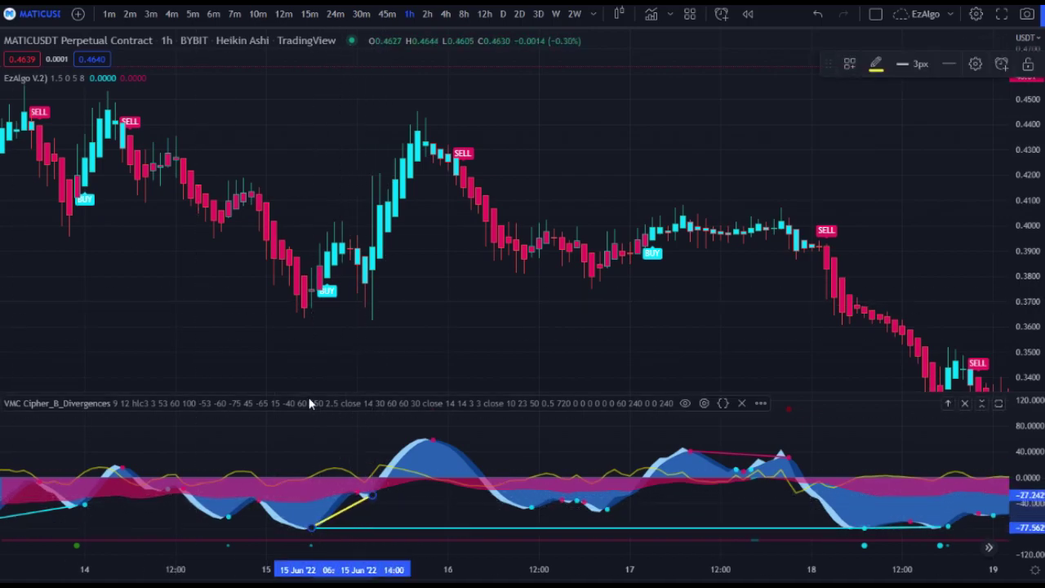
{"action": "left_click", "coordinate": [259, 349]}
Measure the price rise from 0.3940 on 15 June 14:00 towards the high before the sell signal, and clear the measurement
{"action": "left_click", "coordinate": [372, 241], "text": "shift"}
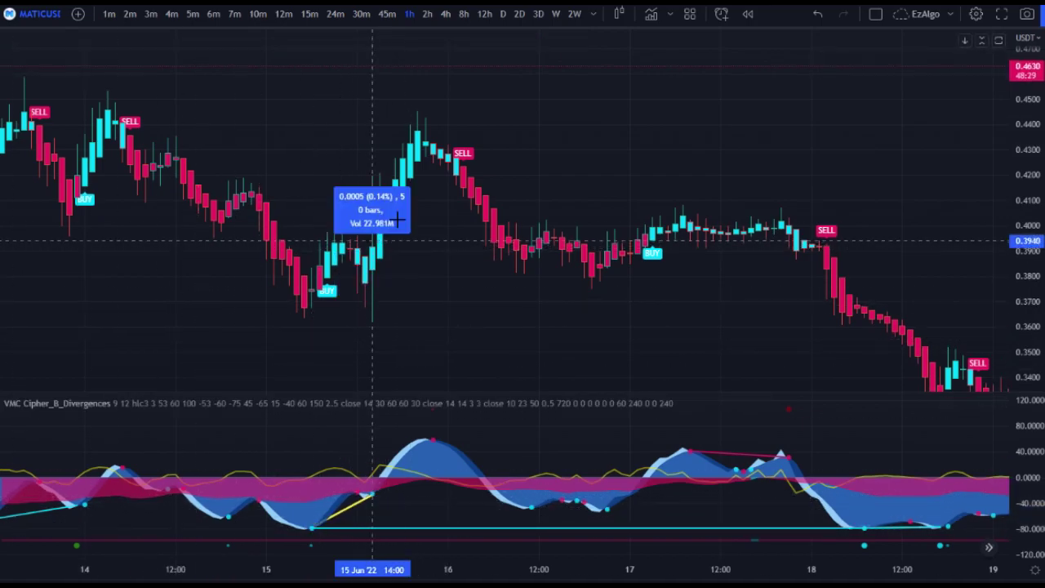
{"action": "left_click", "coordinate": [433, 128]}
{"action": "left_click", "coordinate": [432, 128]}
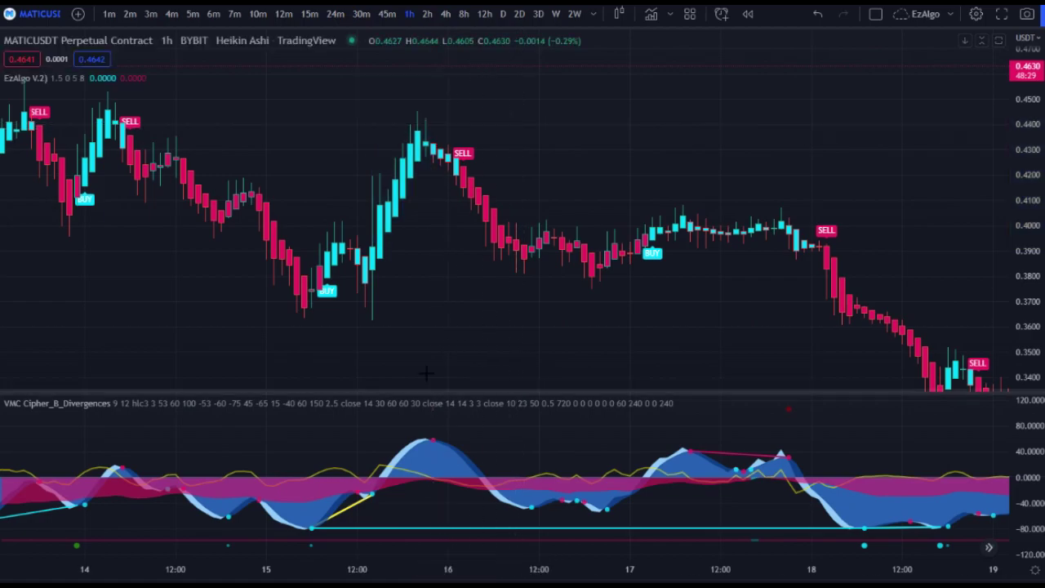
Delete the yellow trend line under the 15 June oscillator lows
{"action": "left_click", "coordinate": [365, 499]}
{"action": "left_click", "coordinate": [1044, 64]}
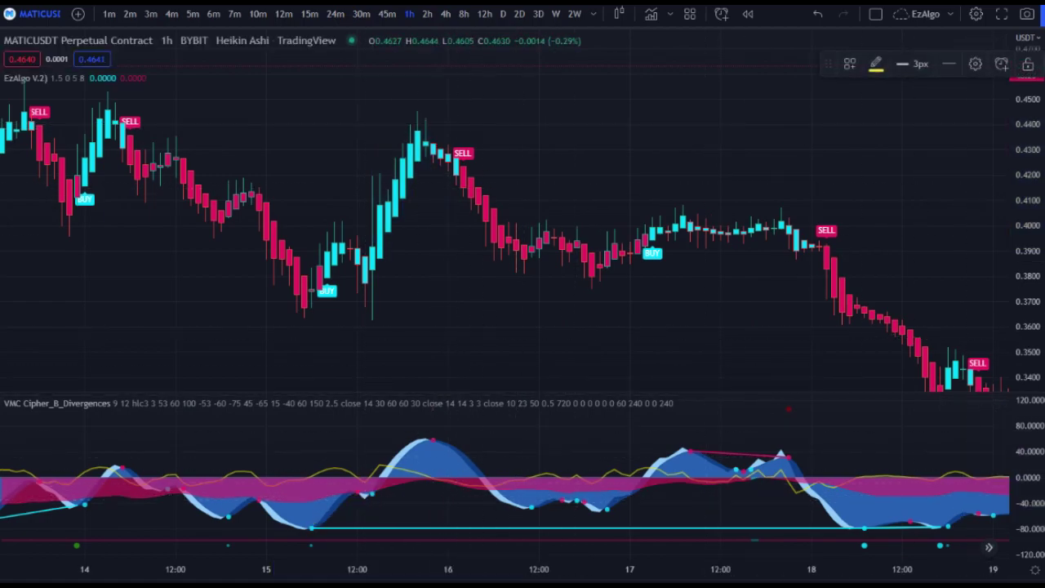
{"action": "scroll", "coordinate": [727, 231], "scroll_direction": "down", "scroll_amount": 1}
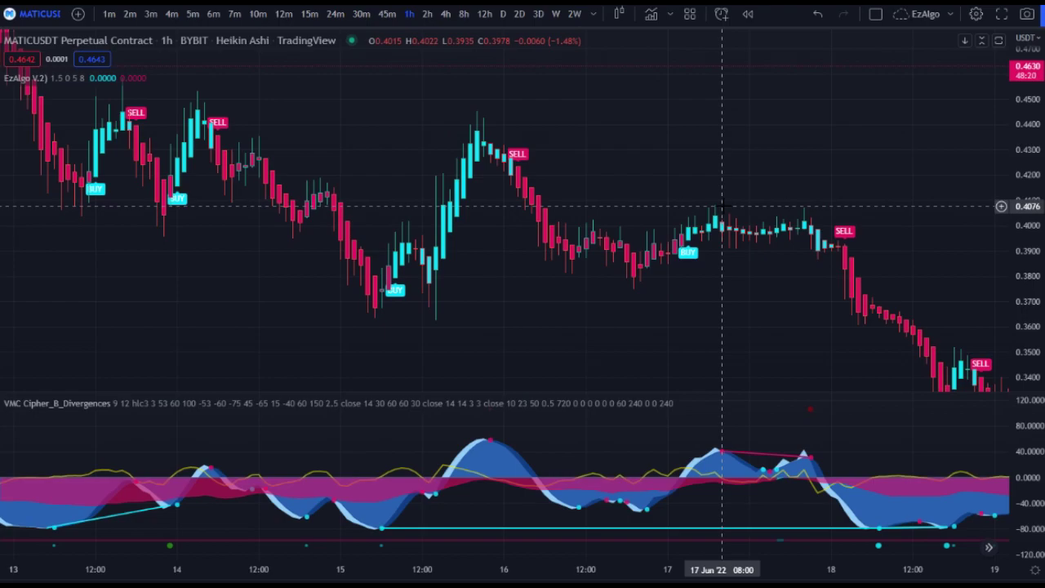
Measure the short trade from 0.3818 on 18 June 02:00 towards 0.3319 on 18 June 17:00, and clear the measurement
{"action": "left_click_drag", "start_coordinate": [721, 207], "coordinate": [582, 147]}
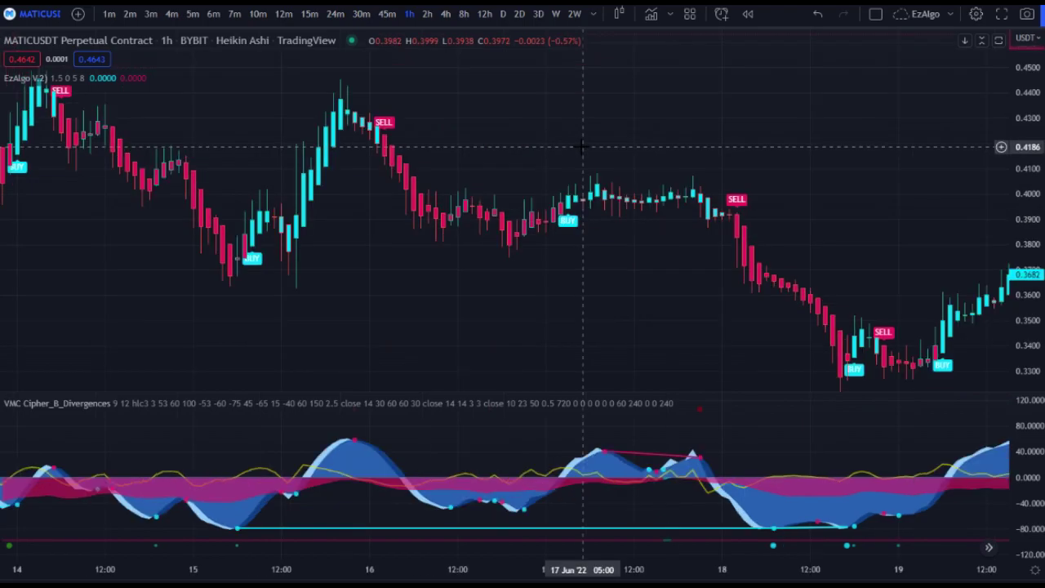
{"action": "scroll", "coordinate": [548, 178], "scroll_direction": "down", "scroll_amount": 2}
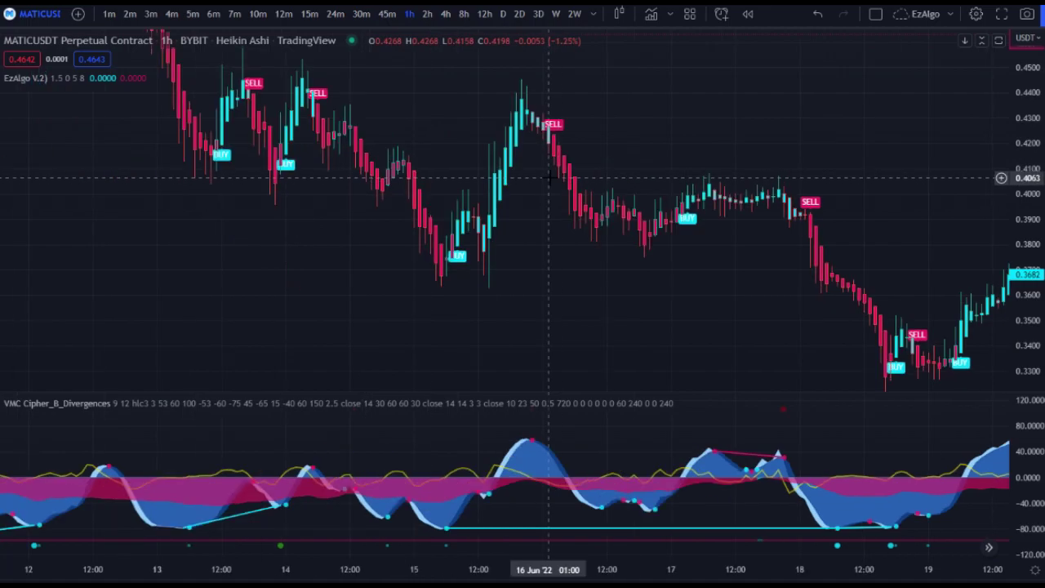
{"action": "scroll", "coordinate": [613, 243], "scroll_direction": "up", "scroll_amount": 1}
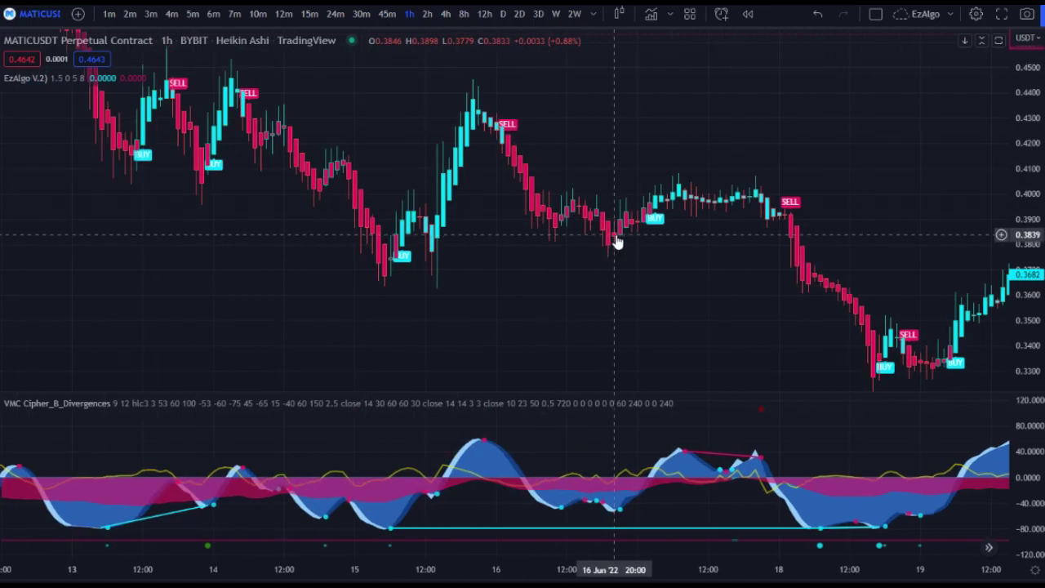
{"action": "scroll", "coordinate": [539, 245], "scroll_direction": "up", "scroll_amount": 2}
{"action": "left_click_drag", "start_coordinate": [637, 303], "coordinate": [418, 281]}
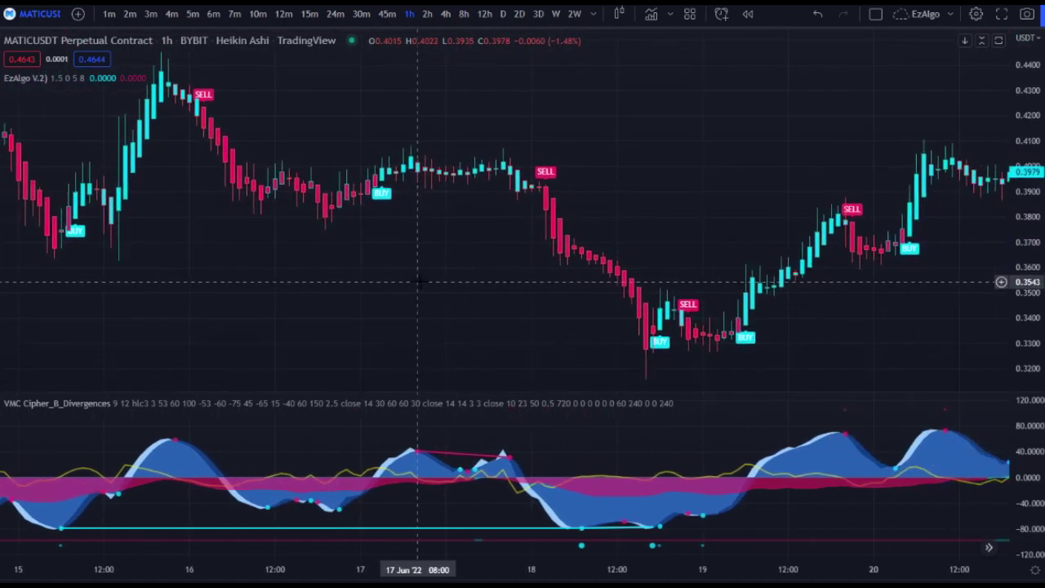
{"action": "scroll", "coordinate": [418, 281], "scroll_direction": "down", "scroll_amount": 1}
{"action": "left_click_drag", "start_coordinate": [518, 229], "coordinate": [493, 245]}
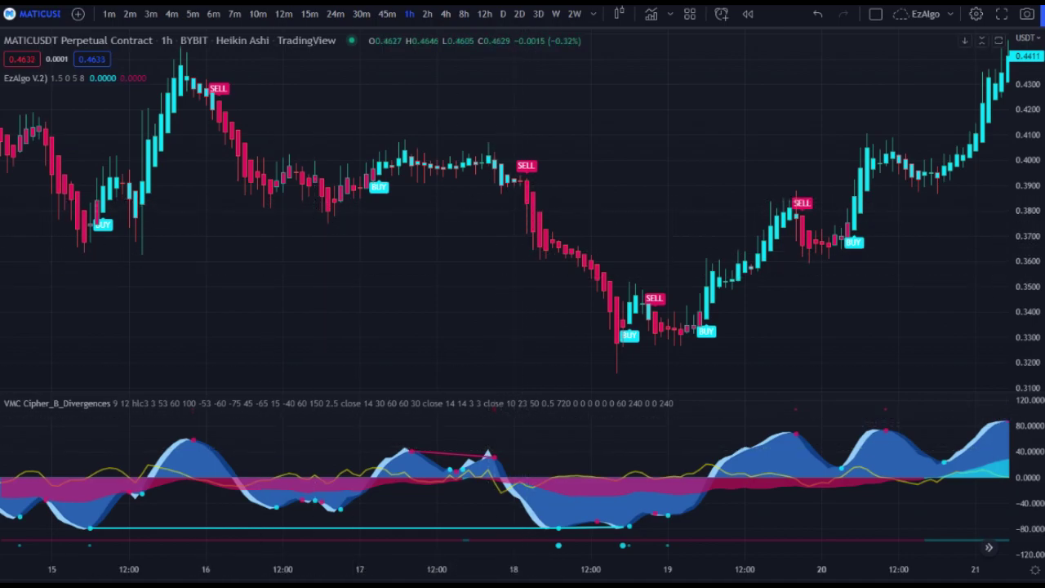
{"action": "scroll", "coordinate": [618, 229], "scroll_direction": "down", "scroll_amount": 1}
{"action": "left_click", "coordinate": [618, 207], "text": "shift"}
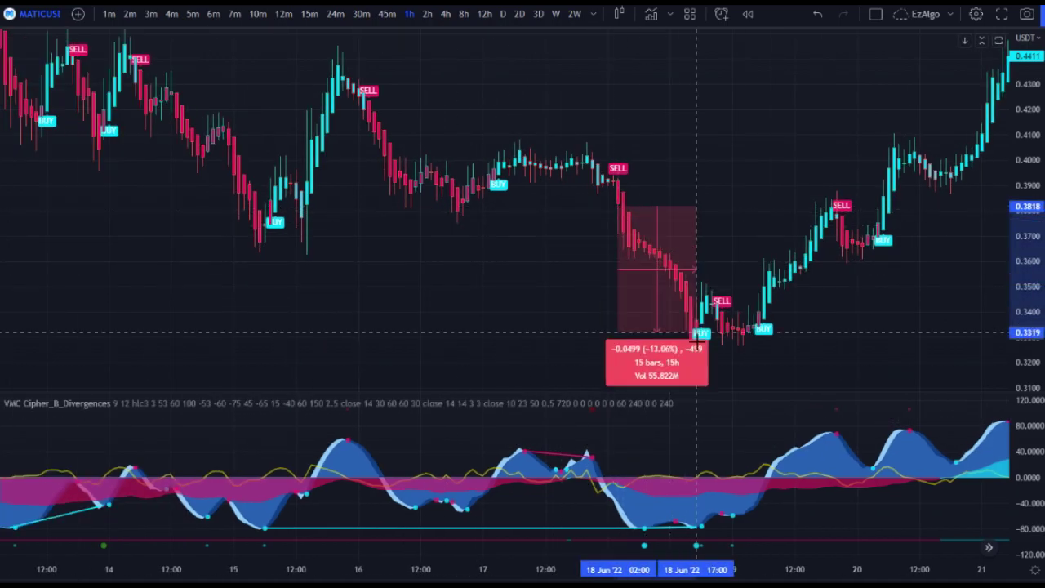
{"action": "left_click", "coordinate": [701, 352]}
{"action": "left_click", "coordinate": [701, 353]}
Examine the EzAlgo signals and oscillator waves from 18 June through the following rally
{"action": "left_click_drag", "start_coordinate": [826, 309], "coordinate": [732, 303]}
{"action": "scroll", "coordinate": [642, 327], "scroll_direction": "up", "scroll_amount": 3}
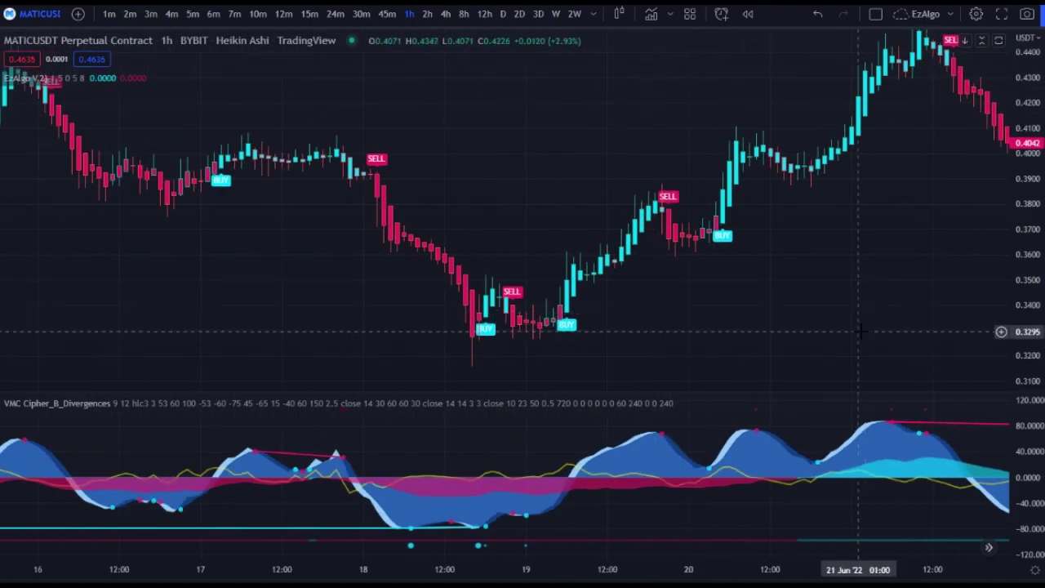
{"action": "scroll", "coordinate": [862, 330], "scroll_direction": "down", "scroll_amount": 3}
{"action": "left_click_drag", "start_coordinate": [924, 324], "coordinate": [720, 314]}
{"action": "left_click_drag", "start_coordinate": [824, 244], "coordinate": [655, 348]}
{"action": "left_click_drag", "start_coordinate": [848, 234], "coordinate": [627, 355]}
{"action": "scroll", "coordinate": [627, 355], "scroll_direction": "left", "scroll_amount": 10}
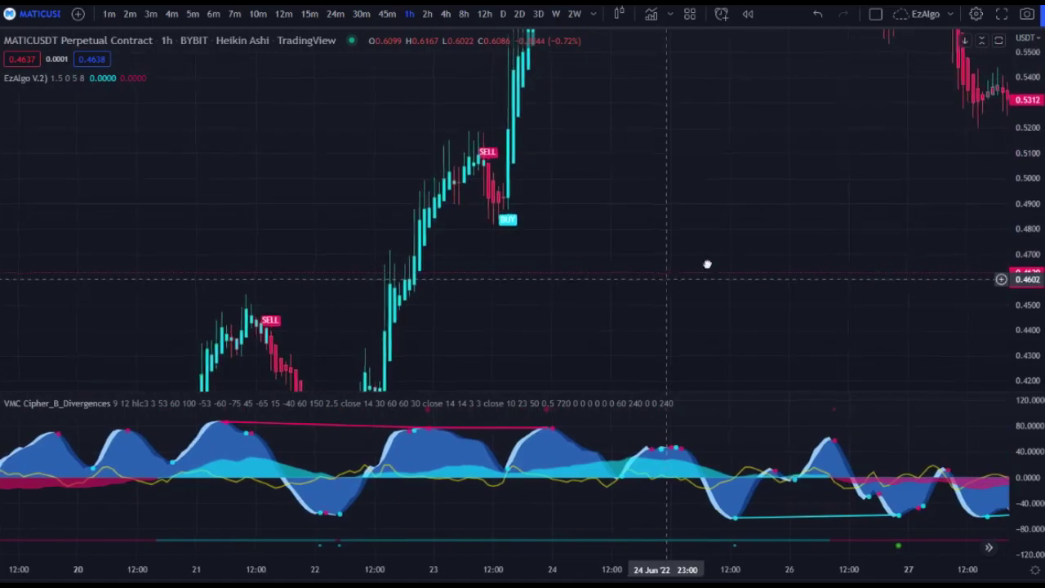
{"action": "scroll", "coordinate": [638, 282], "scroll_direction": "up", "scroll_amount": 4}
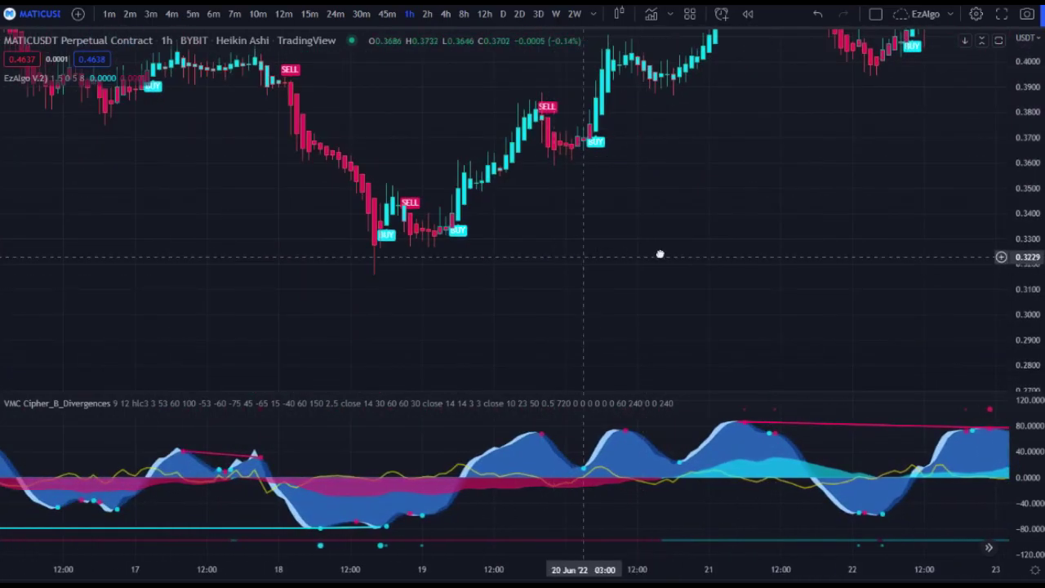
{"action": "left_click_drag", "start_coordinate": [808, 264], "coordinate": [770, 207]}
{"action": "left_click_drag", "start_coordinate": [1017, 305], "coordinate": [1015, 255]}
{"action": "scroll", "coordinate": [789, 313], "scroll_direction": "up", "scroll_amount": 2}
{"action": "scroll", "coordinate": [657, 325], "scroll_direction": "down", "scroll_amount": 2}
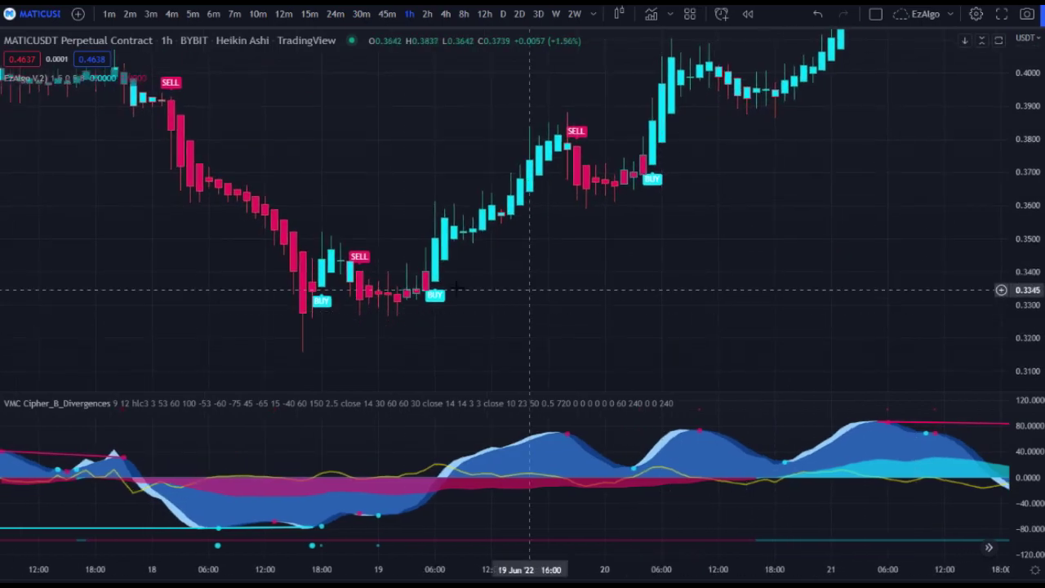
Measure the range around the 18 June buy signal, from 0.3447 on 18 June 17:00 to 0.3270 on 19 June 11:00, and clear it
{"action": "scroll", "coordinate": [506, 359], "scroll_direction": "left", "scroll_amount": 6}
{"action": "left_click_drag", "start_coordinate": [542, 383], "coordinate": [659, 498]}
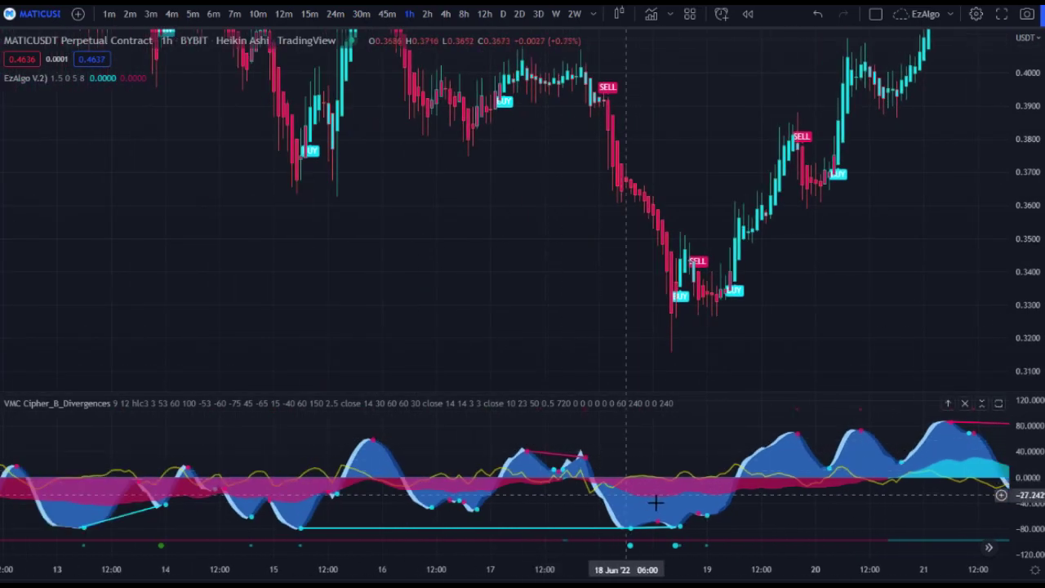
{"action": "left_click_drag", "start_coordinate": [688, 331], "coordinate": [547, 331]}
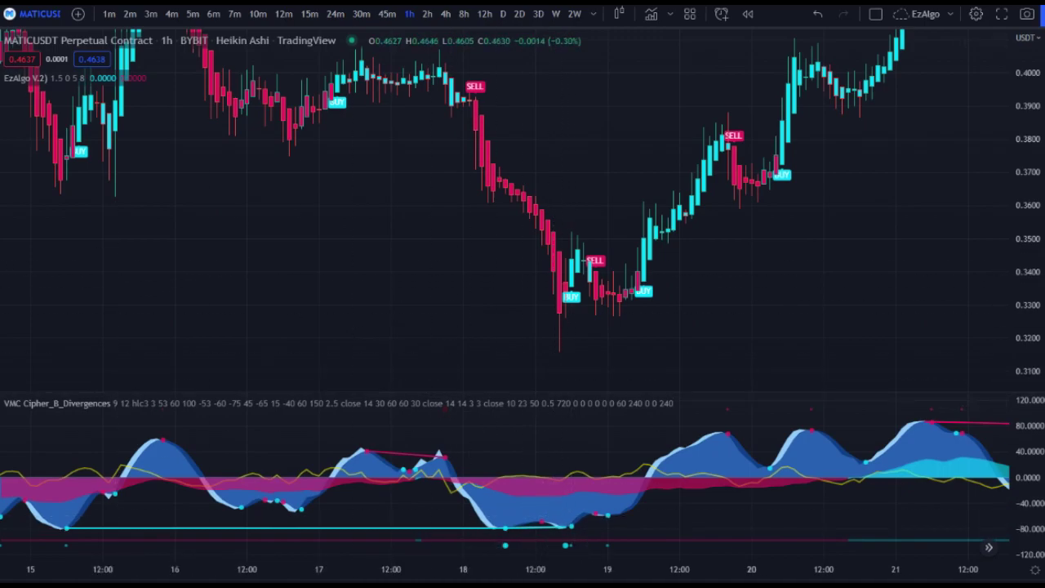
{"action": "left_click", "coordinate": [561, 258], "text": "shift"}
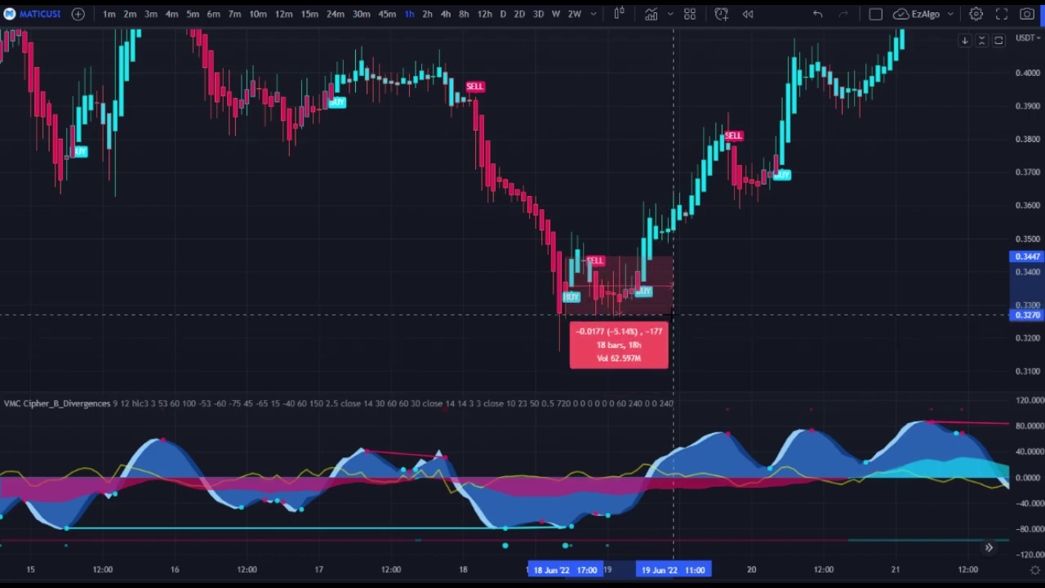
{"action": "left_click", "coordinate": [673, 315]}
{"action": "left_click", "coordinate": [747, 315]}
Examine the 18 to 20 June buy and sell signals against the oscillator waves beneath them
{"action": "scroll", "coordinate": [616, 331], "scroll_direction": "up", "scroll_amount": 3}
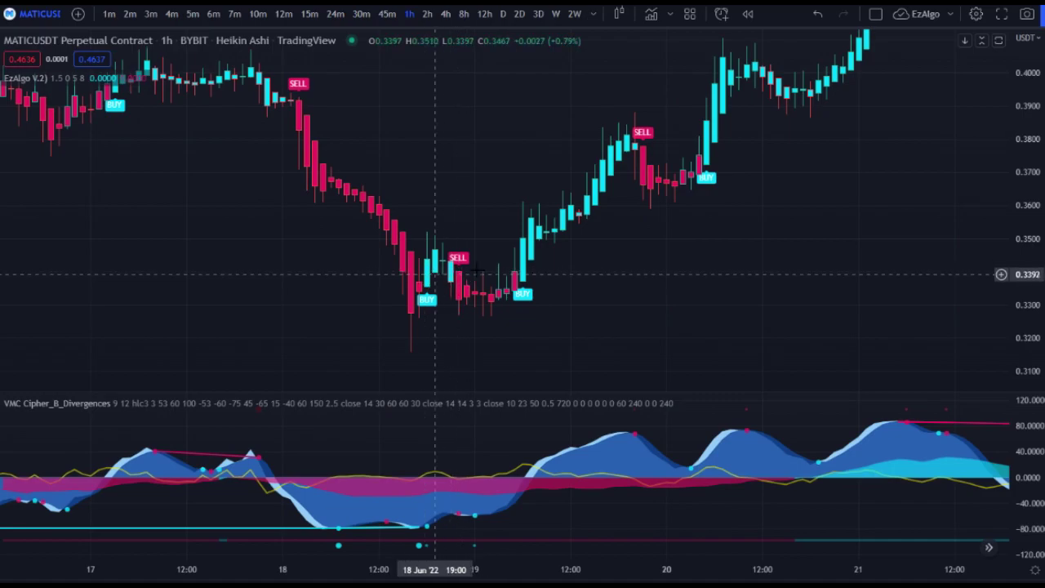
{"action": "scroll", "coordinate": [461, 290], "scroll_direction": "up", "scroll_amount": 1}
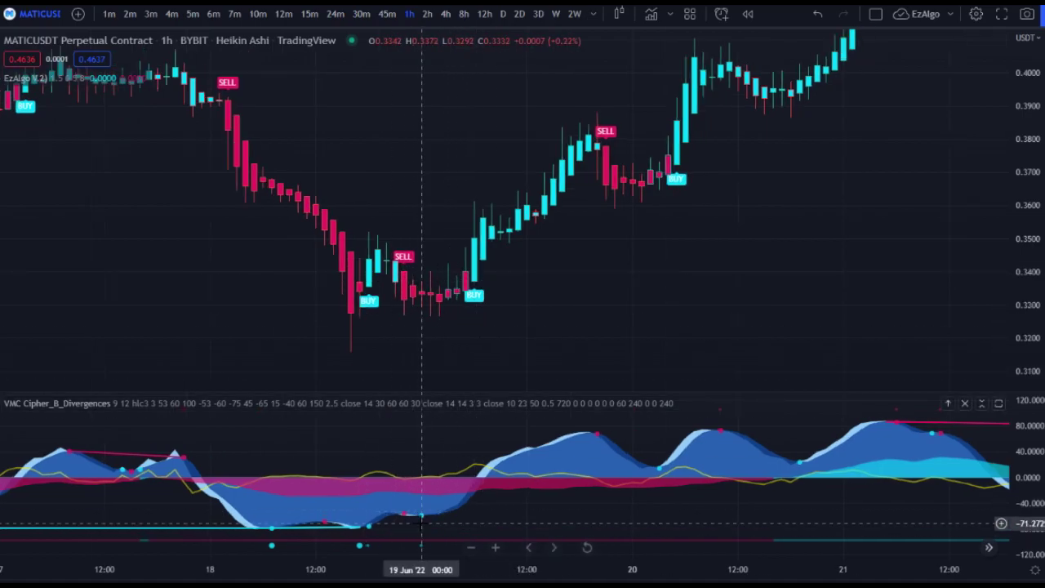
{"action": "scroll", "coordinate": [465, 238], "scroll_direction": "down", "scroll_amount": 1}
{"action": "left_click_drag", "start_coordinate": [411, 237], "coordinate": [318, 293]}
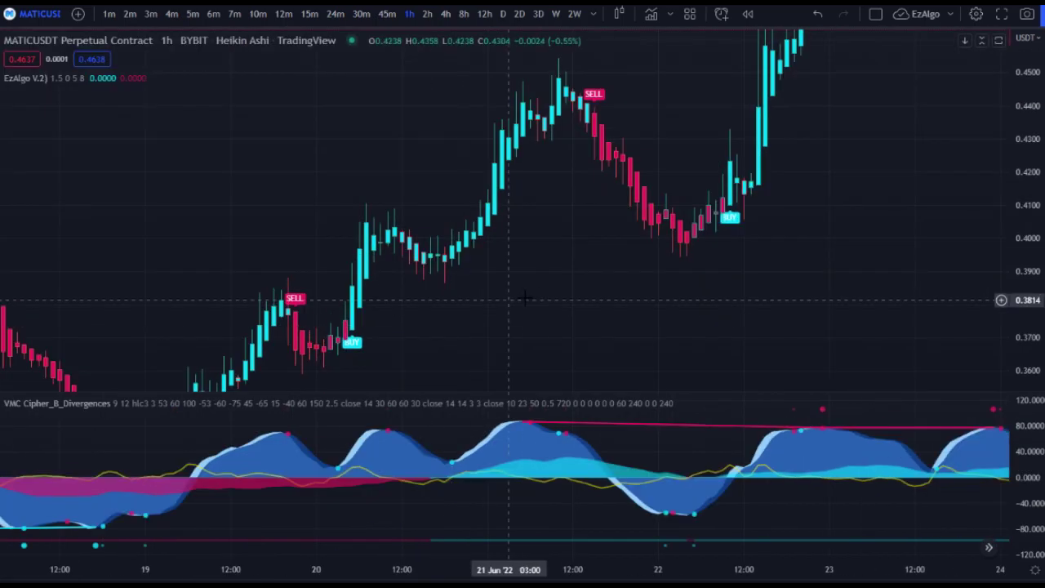
{"action": "left_click_drag", "start_coordinate": [547, 292], "coordinate": [489, 344]}
{"action": "scroll", "coordinate": [412, 350], "scroll_direction": "up", "scroll_amount": 1}
{"action": "left_click_drag", "start_coordinate": [236, 367], "coordinate": [357, 299]}
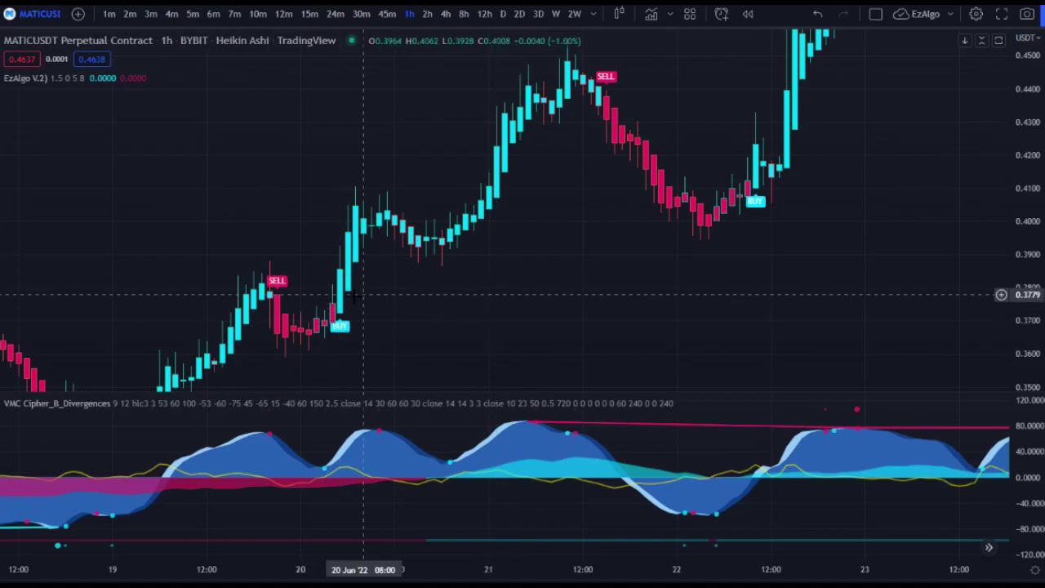
Draw a falling trend line over the oscillator highs from 21 June 05:00 to 21 June 13:00, and delete it
{"action": "left_click_drag", "start_coordinate": [567, 79], "coordinate": [478, 231]}
{"action": "scroll", "coordinate": [472, 245], "scroll_direction": "up", "scroll_amount": 2}
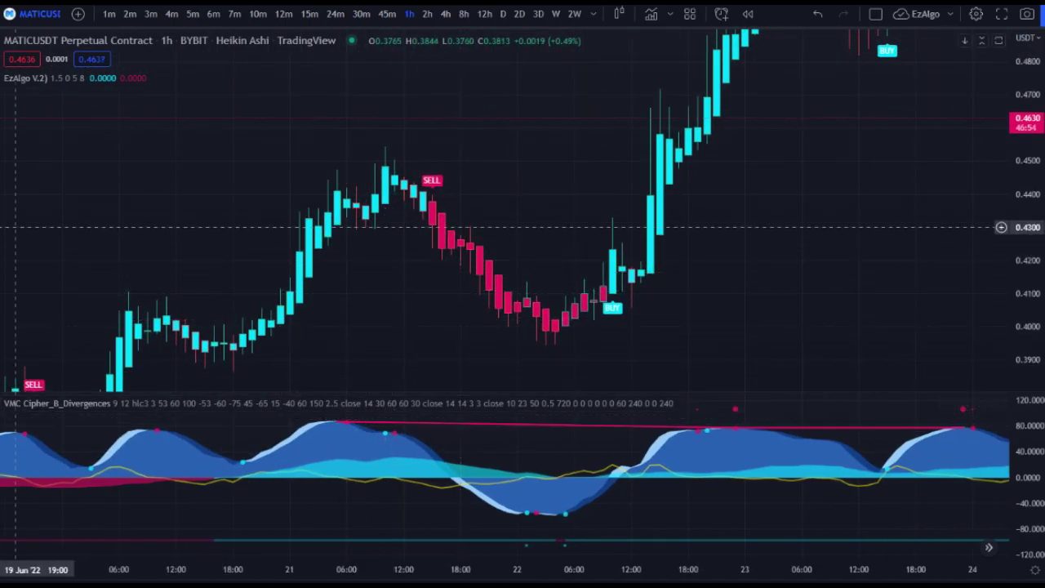
{"action": "left_click_drag", "start_coordinate": [337, 422], "coordinate": [414, 434]}
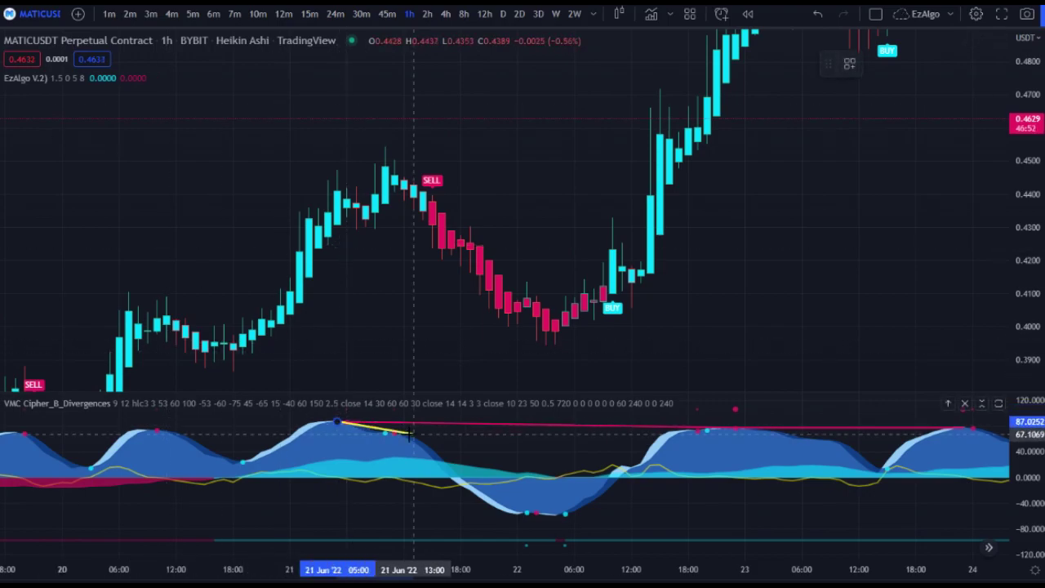
{"action": "key", "text": "Delete"}
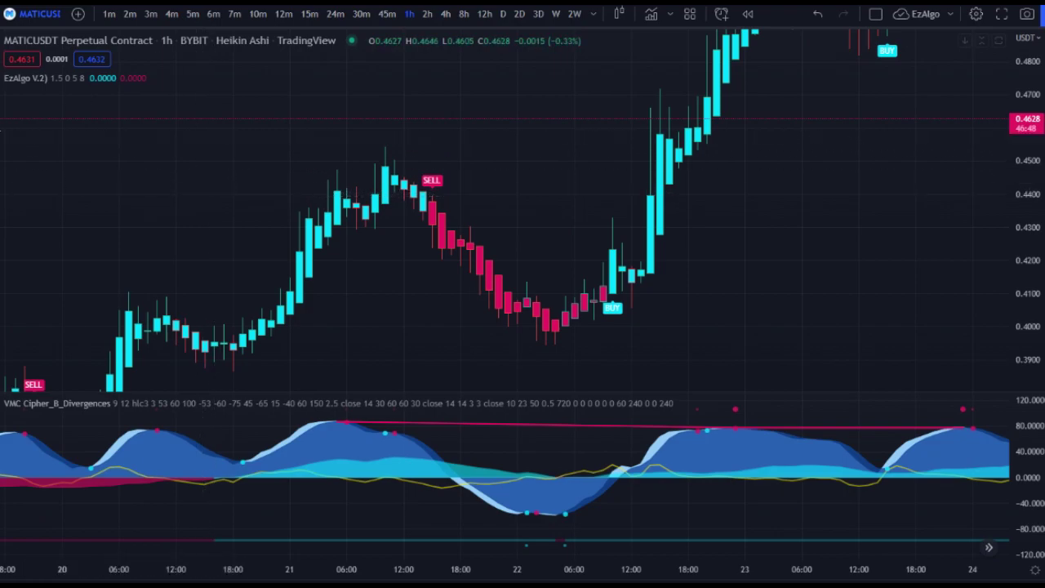
Measure the price drop from about 0.43 after the 21 June sell signal towards the 22 June buy signal, and clear the measurement
{"action": "left_click", "coordinate": [422, 226], "text": "shift"}
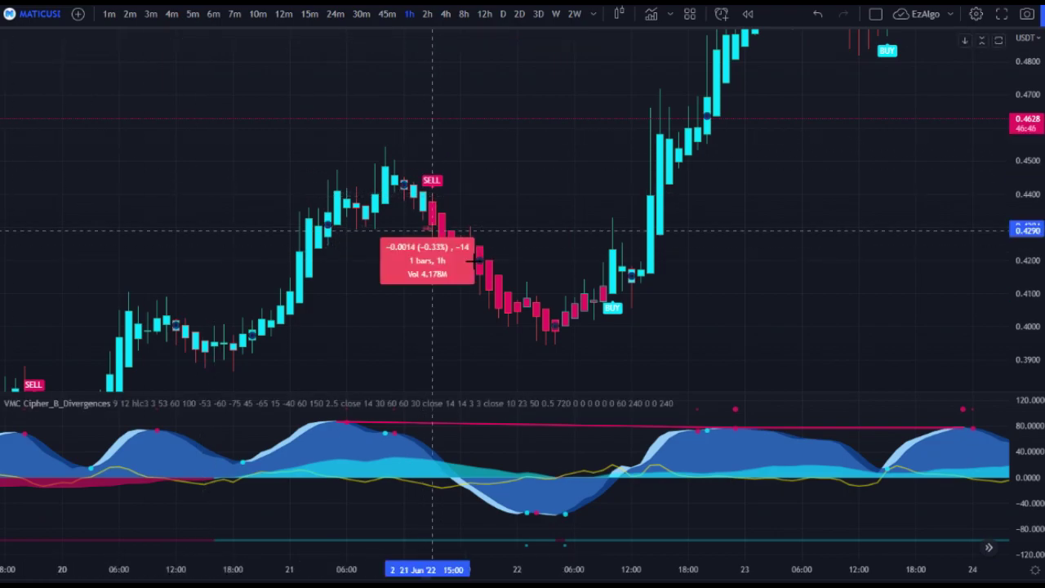
{"action": "left_click", "coordinate": [612, 339]}
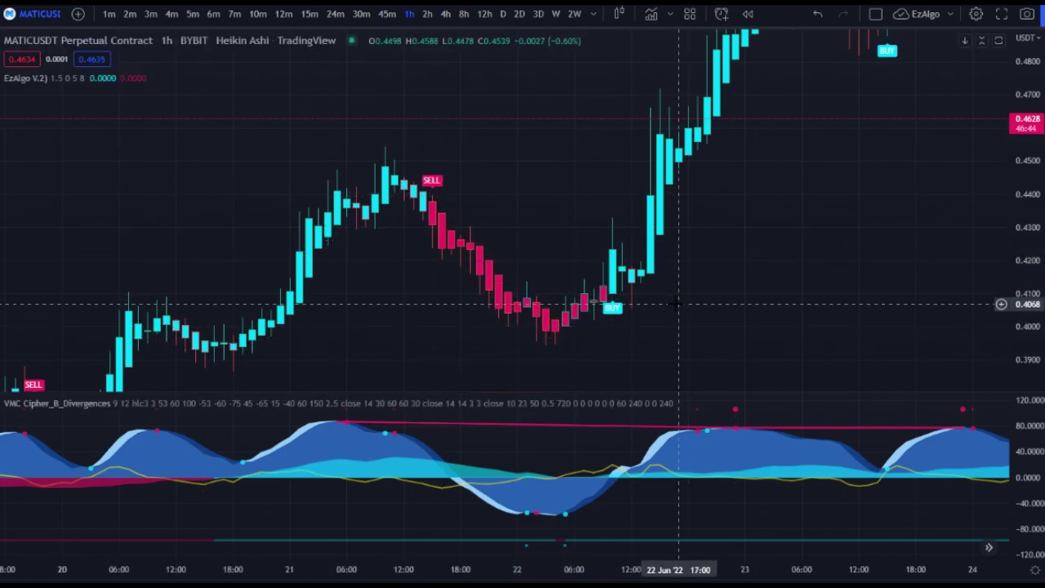
{"action": "scroll", "coordinate": [342, 251], "scroll_direction": "down", "scroll_amount": 2}
{"action": "left_click_drag", "start_coordinate": [349, 212], "coordinate": [254, 204]}
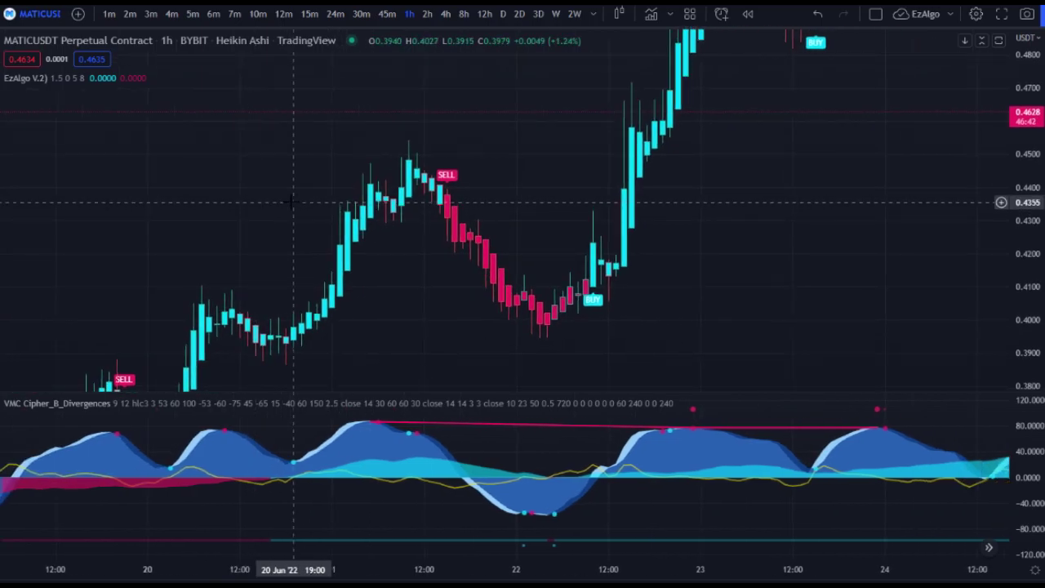
Set the EzAlgo indicator's stop loss to 4 percent and apply the setting
{"action": "scroll", "coordinate": [292, 203], "scroll_direction": "down", "scroll_amount": 2}
{"action": "left_click_drag", "start_coordinate": [296, 269], "coordinate": [335, 217]}
{"action": "scroll", "coordinate": [338, 216], "scroll_direction": "up", "scroll_amount": 2}
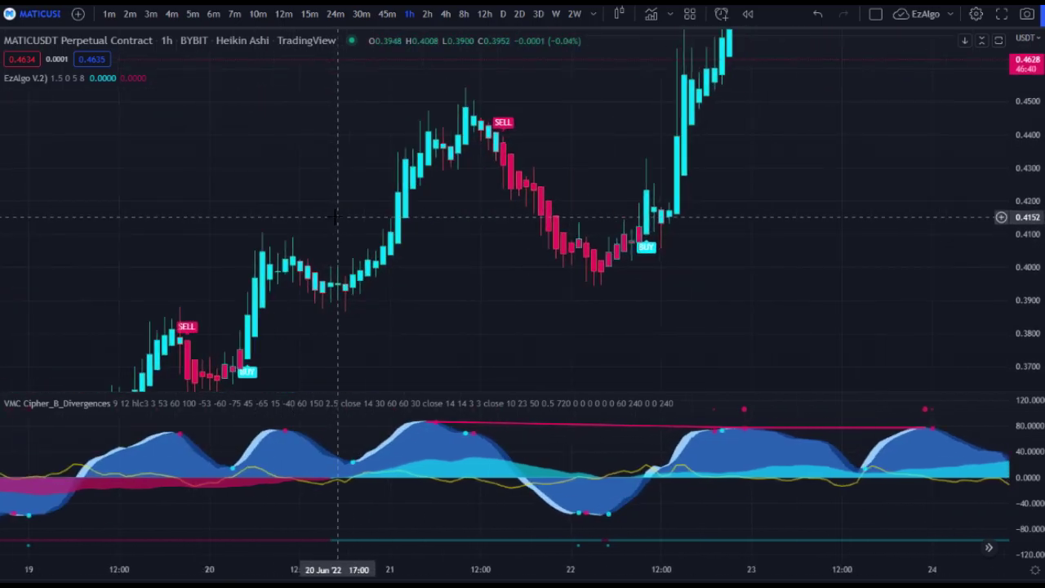
{"action": "left_click_drag", "start_coordinate": [562, 156], "coordinate": [510, 228]}
{"action": "scroll", "coordinate": [506, 227], "scroll_direction": "up", "scroll_amount": 1}
{"action": "left_click", "coordinate": [114, 78]}
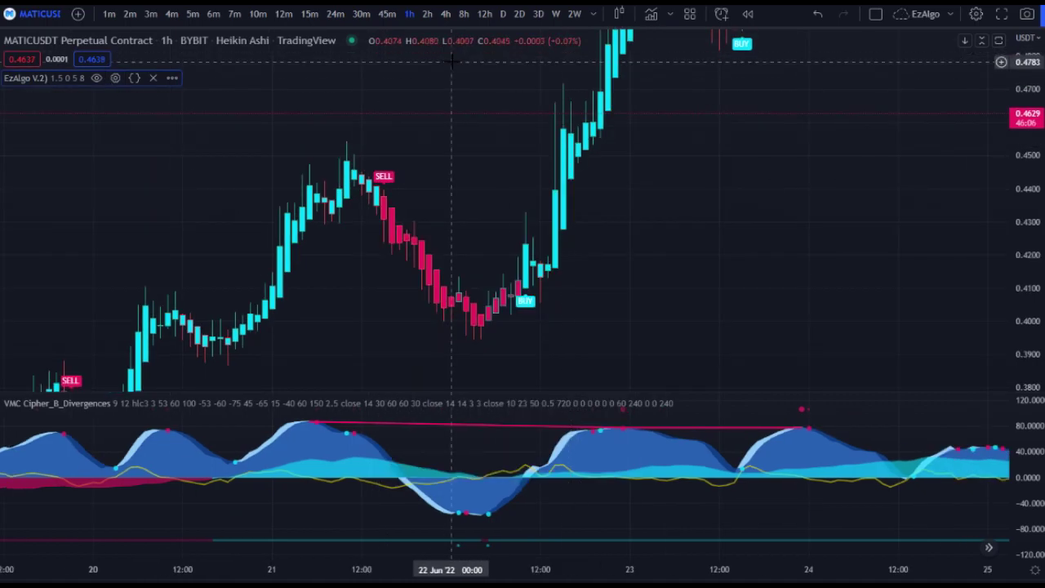
{"action": "left_click", "coordinate": [115, 79]}
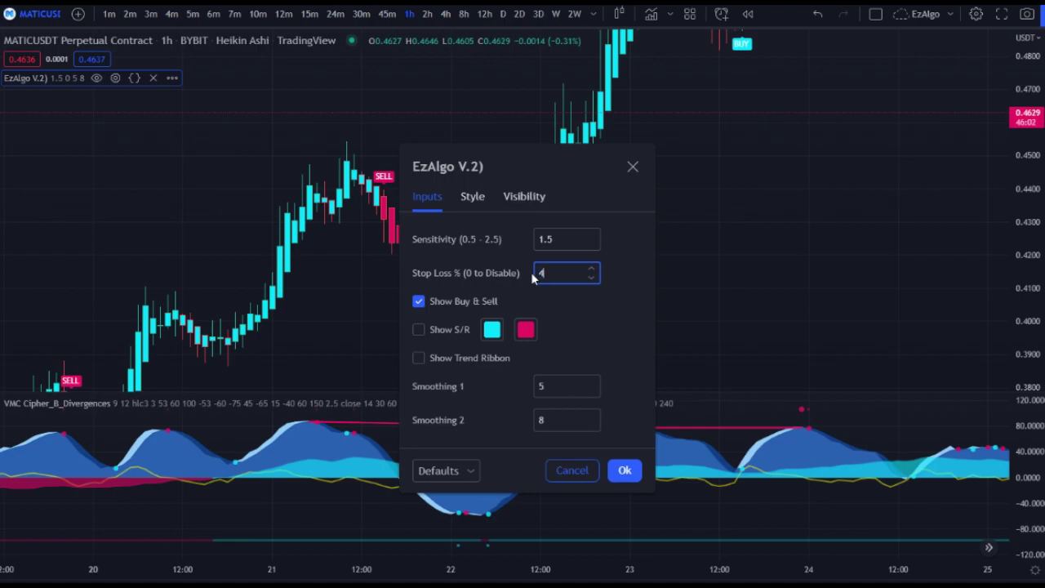
{"action": "left_click", "coordinate": [625, 470]}
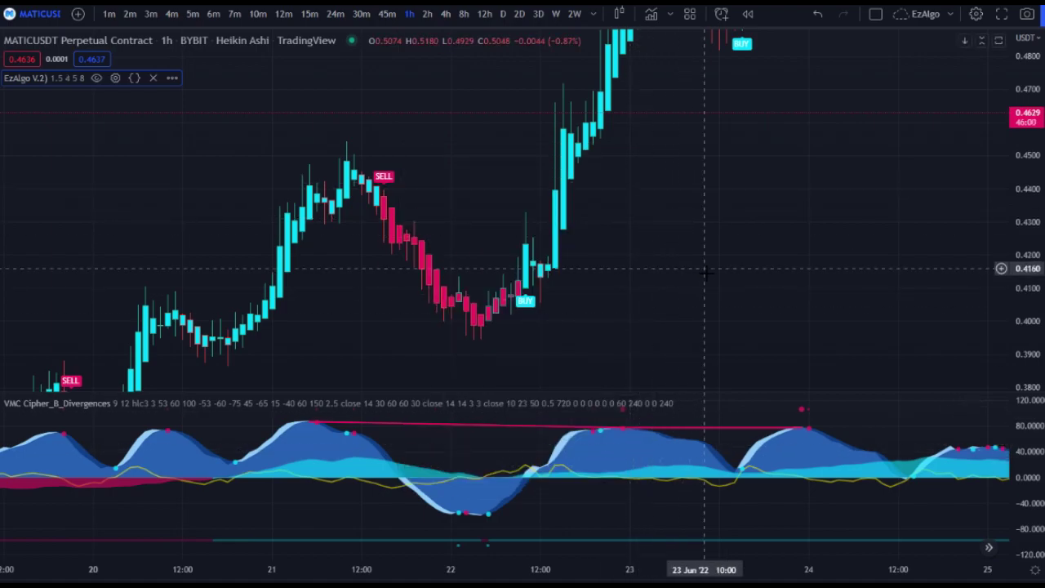
Review the 21 to 23 June price swings, then view the EzAlgo settings and close them without changes
{"action": "scroll", "coordinate": [698, 282], "scroll_direction": "down", "scroll_amount": 1}
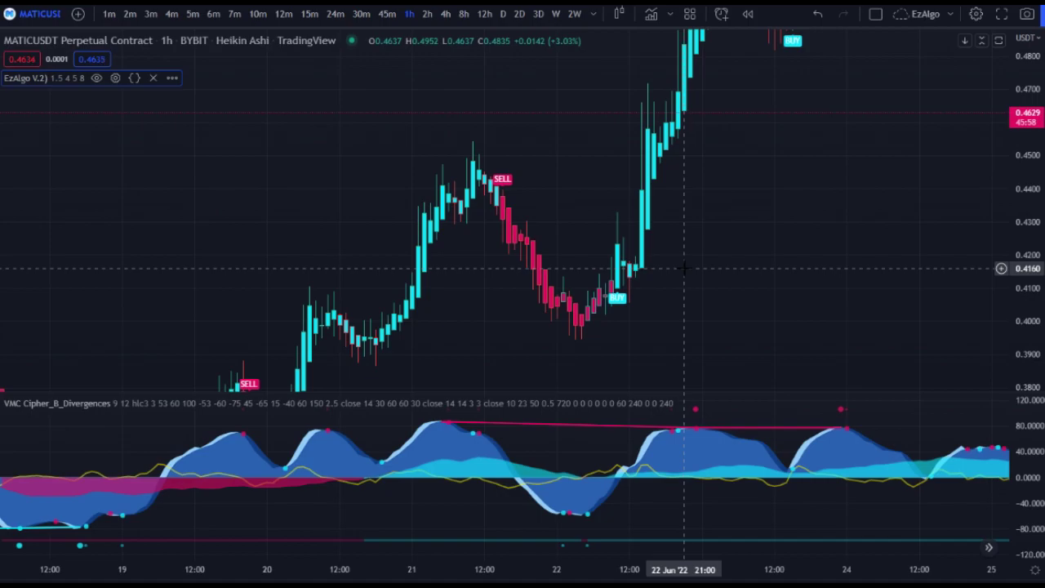
{"action": "left_click_drag", "start_coordinate": [753, 234], "coordinate": [697, 281]}
{"action": "scroll", "coordinate": [738, 244], "scroll_direction": "down", "scroll_amount": 1}
{"action": "left_click_drag", "start_coordinate": [752, 254], "coordinate": [604, 242]}
{"action": "left_click_drag", "start_coordinate": [528, 268], "coordinate": [643, 209]}
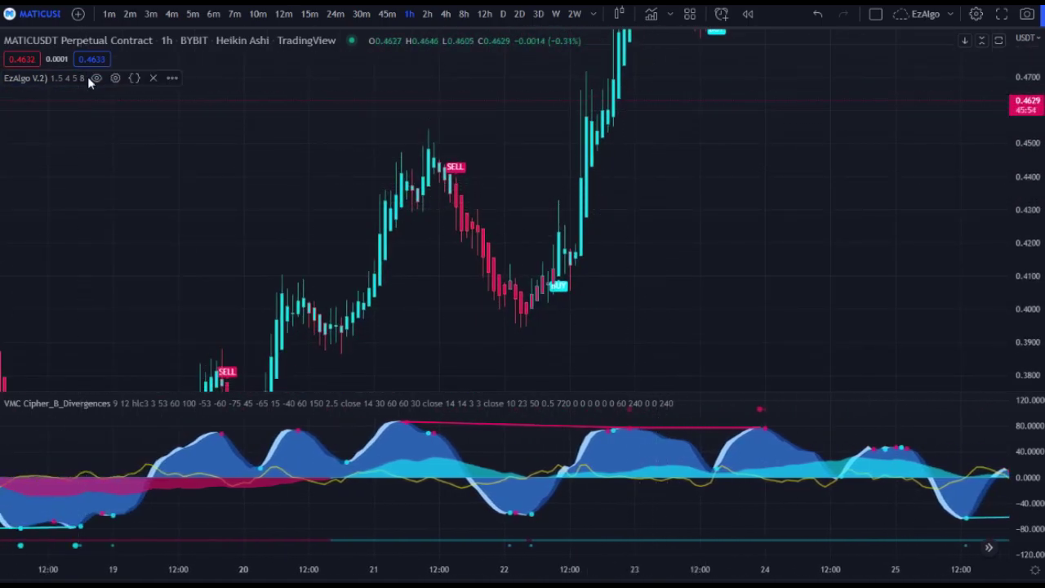
{"action": "left_click", "coordinate": [115, 79]}
{"action": "left_click", "coordinate": [631, 167]}
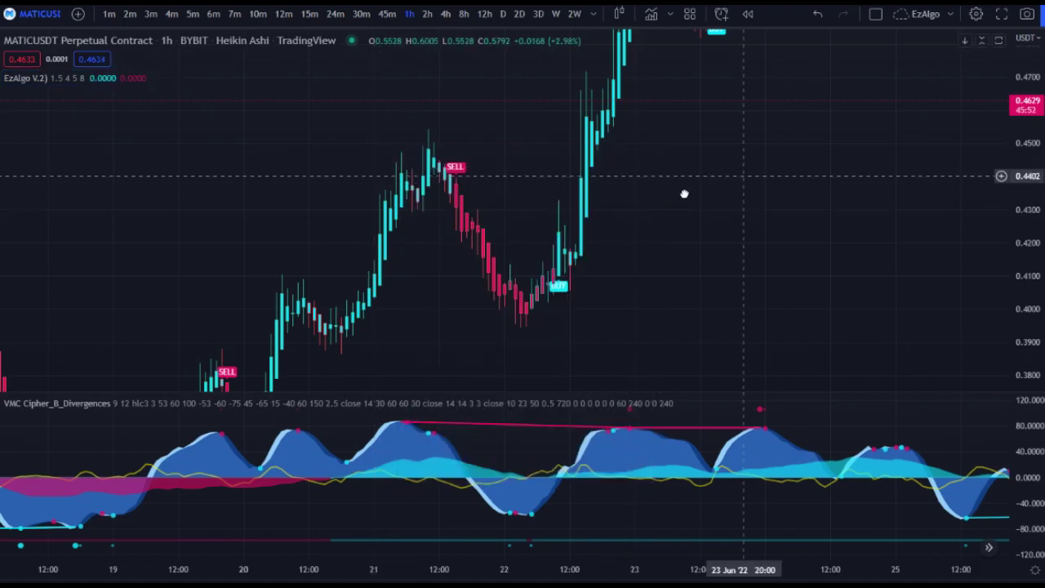
Examine the stop loss, entry and take profit levels at the latest sell signal, and return to the 22 June price swing
{"action": "scroll", "coordinate": [684, 194], "scroll_direction": "right", "scroll_amount": 10}
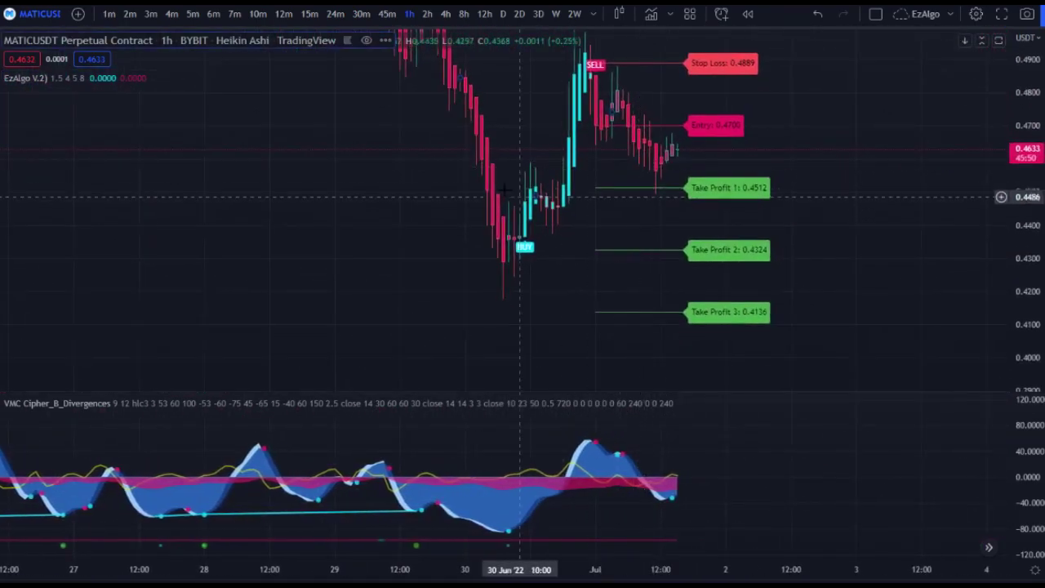
{"action": "scroll", "coordinate": [519, 196], "scroll_direction": "up", "scroll_amount": 3}
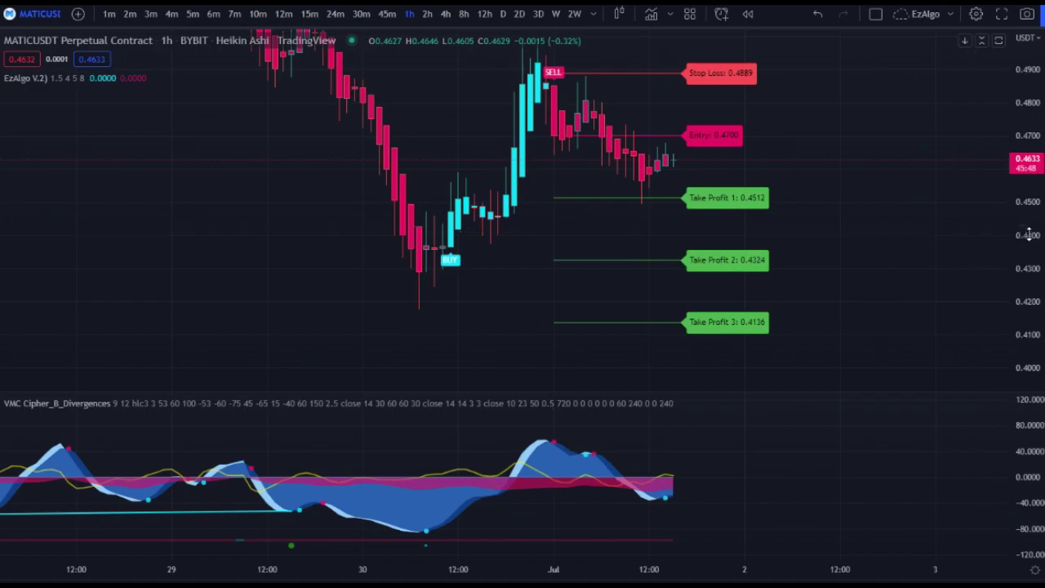
{"action": "left_click_drag", "start_coordinate": [1029, 234], "coordinate": [1026, 199]}
{"action": "left_click_drag", "start_coordinate": [800, 159], "coordinate": [840, 275]}
{"action": "scroll", "coordinate": [840, 275], "scroll_direction": "up", "scroll_amount": 2}
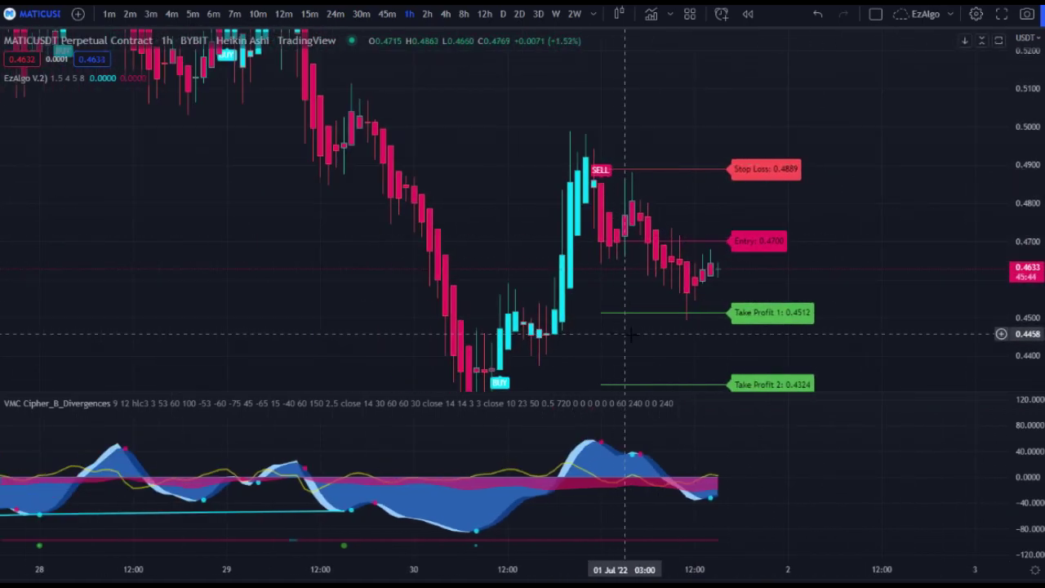
{"action": "scroll", "coordinate": [604, 336], "scroll_direction": "left", "scroll_amount": 5}
{"action": "left_click_drag", "start_coordinate": [868, 324], "coordinate": [832, 234]}
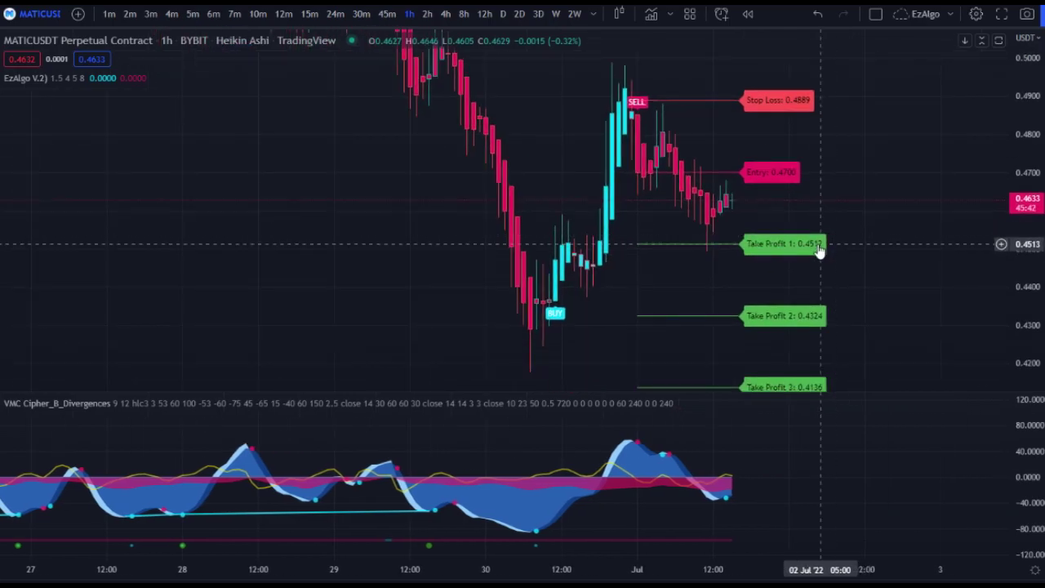
{"action": "scroll", "coordinate": [819, 251], "scroll_direction": "left", "scroll_amount": 10}
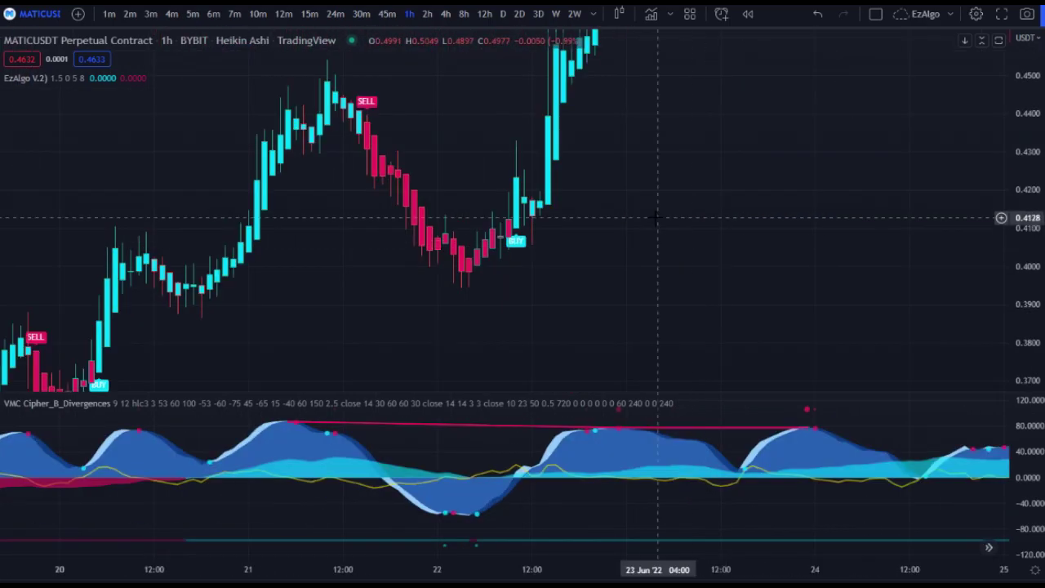
Draw a trend line under the Cipher_B troughs from 18 June 18:00 to 22 June 07:00, and delete it
{"action": "scroll", "coordinate": [657, 217], "scroll_direction": "left", "scroll_amount": 1}
{"action": "scroll", "coordinate": [661, 214], "scroll_direction": "left", "scroll_amount": 1}
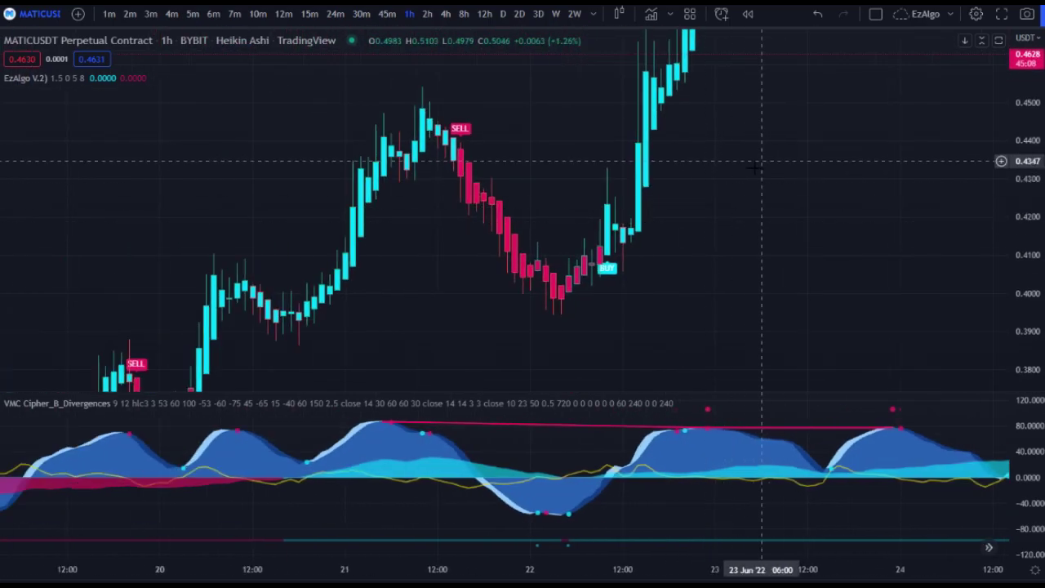
{"action": "scroll", "coordinate": [761, 161], "scroll_direction": "left", "scroll_amount": 1}
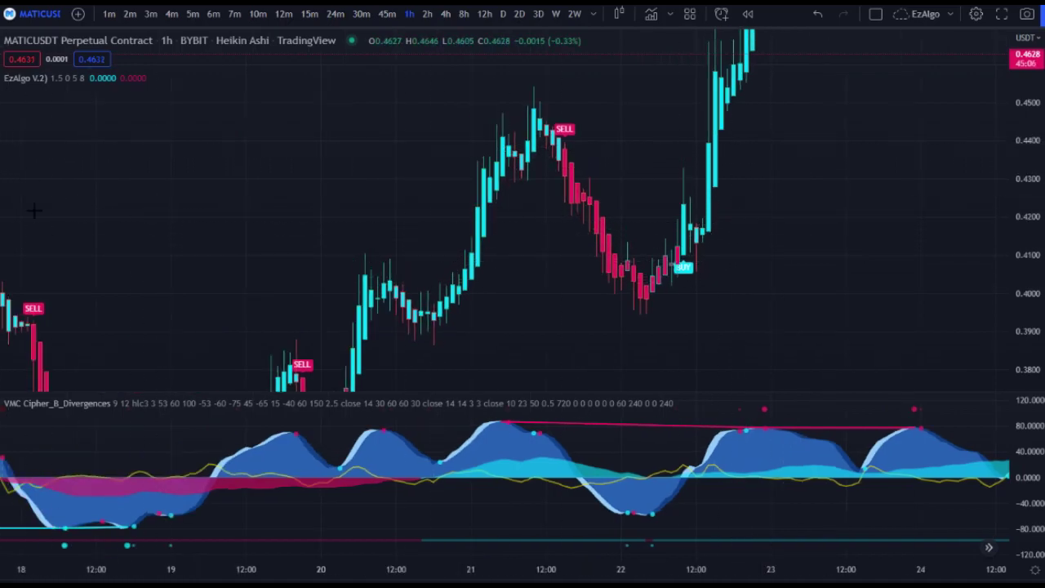
{"action": "mouse_move", "coordinate": [133, 528]}
{"action": "left_mouse_down"}
{"action": "mouse_move", "coordinate": [595, 482]}
{"action": "mouse_move", "coordinate": [676, 529]}
{"action": "mouse_move", "coordinate": [665, 515]}
{"action": "left_mouse_up"}
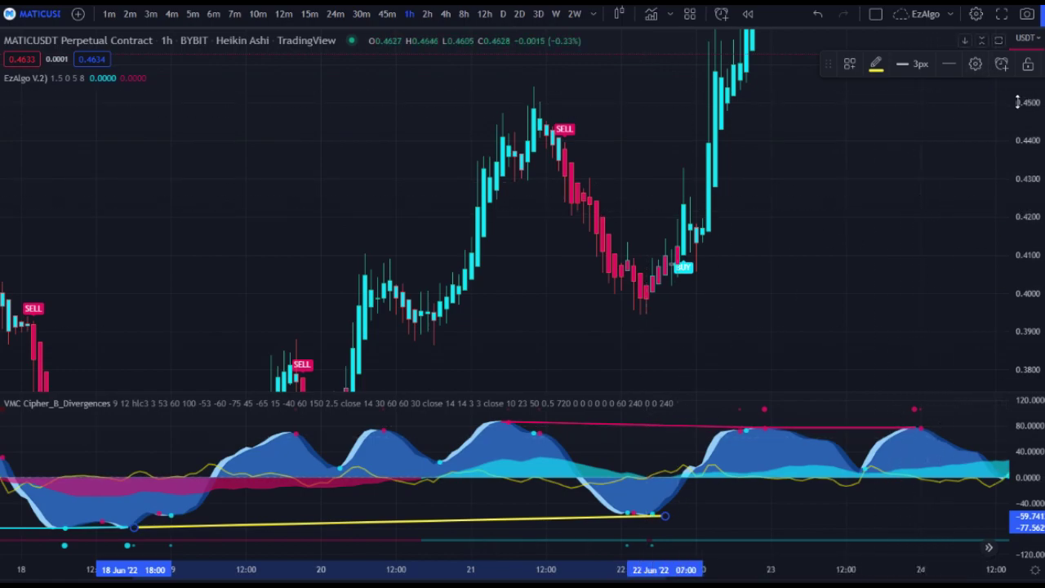
{"action": "key", "text": "Delete"}
Measure the price rise from about 0.424 at the 22 June buy signal to the 23 June sell signal, and clear the measurement
{"action": "scroll", "coordinate": [768, 200], "scroll_direction": "up", "scroll_amount": 4}
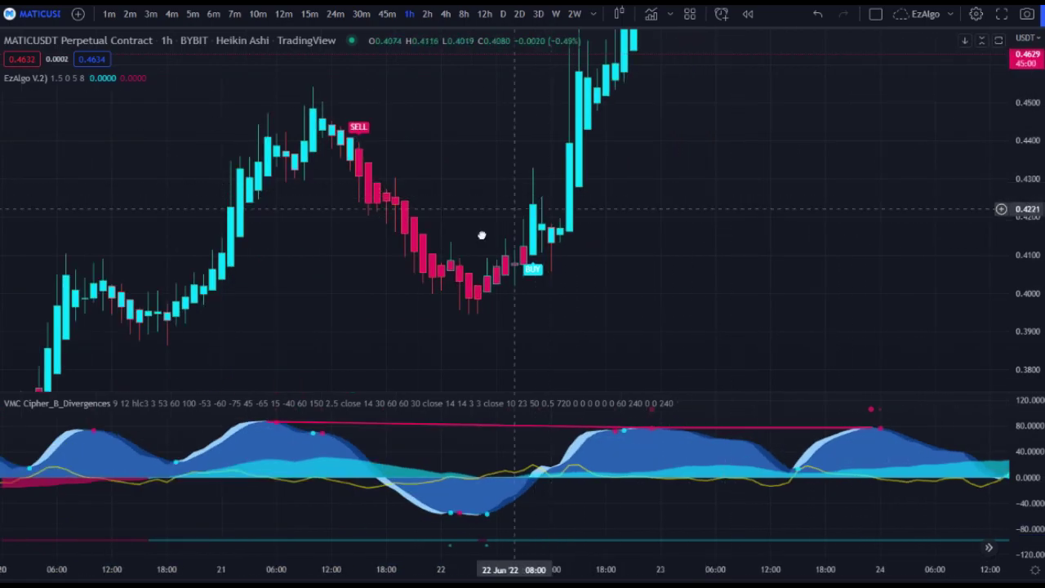
{"action": "left_click_drag", "start_coordinate": [482, 236], "coordinate": [362, 307]}
{"action": "left_click", "coordinate": [401, 275], "text": "shift"}
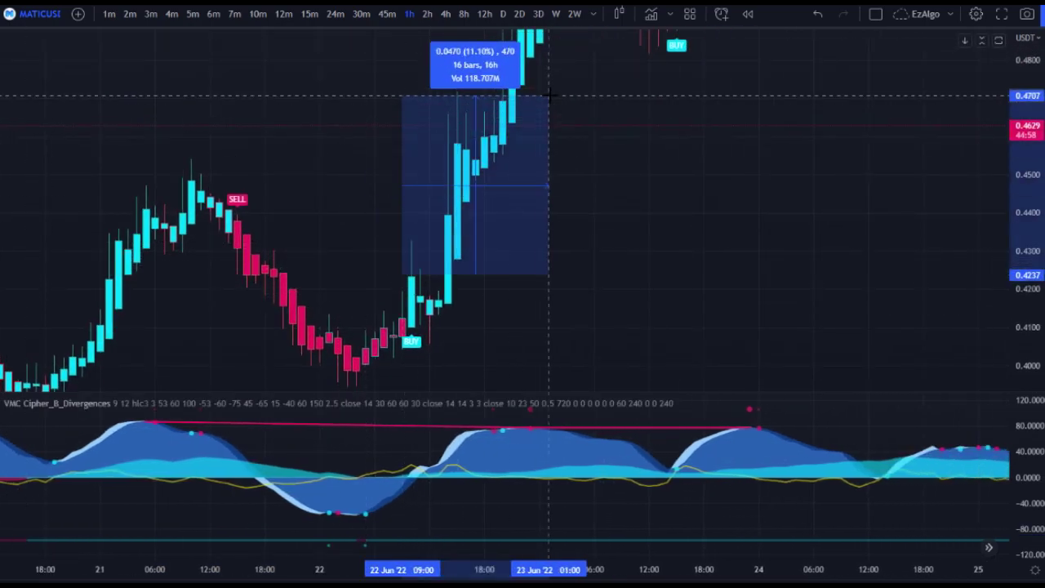
{"action": "left_click_drag", "start_coordinate": [1015, 140], "coordinate": [1012, 276]}
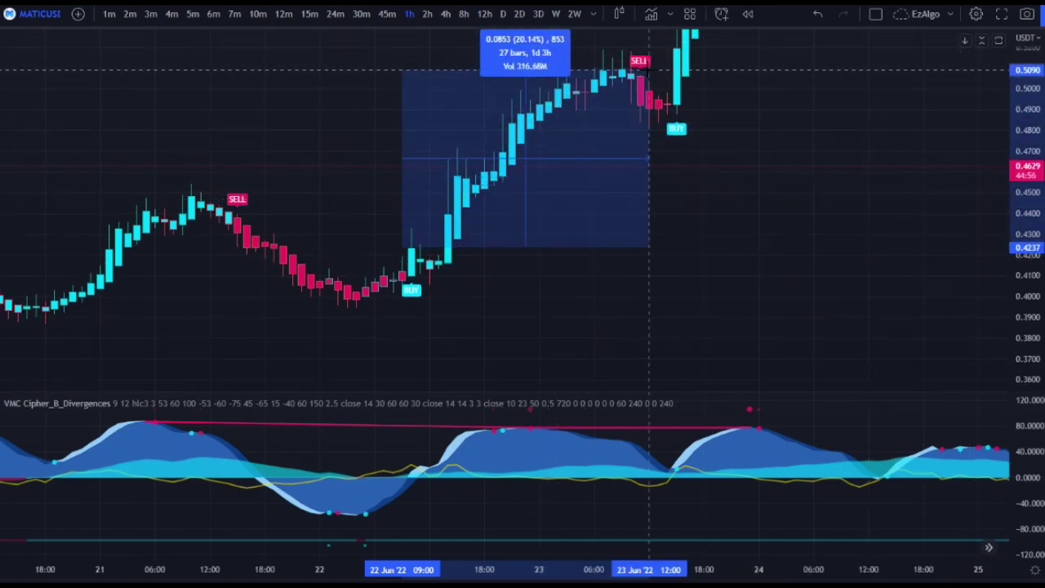
{"action": "left_click", "coordinate": [623, 55]}
{"action": "left_click", "coordinate": [666, 144]}
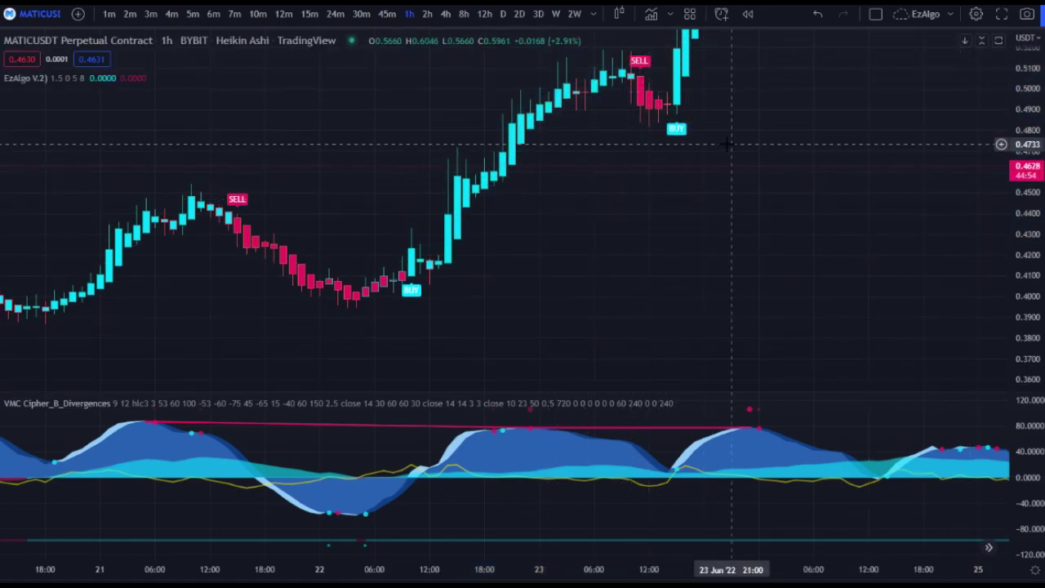
Examine the 23 June sell and buy signals and the price action that follows through 26 June
{"action": "scroll", "coordinate": [726, 145], "scroll_direction": "down", "scroll_amount": 2}
{"action": "left_click_drag", "start_coordinate": [695, 155], "coordinate": [586, 267]}
{"action": "scroll", "coordinate": [625, 250], "scroll_direction": "down", "scroll_amount": 4}
{"action": "scroll", "coordinate": [726, 224], "scroll_direction": "up", "scroll_amount": 4}
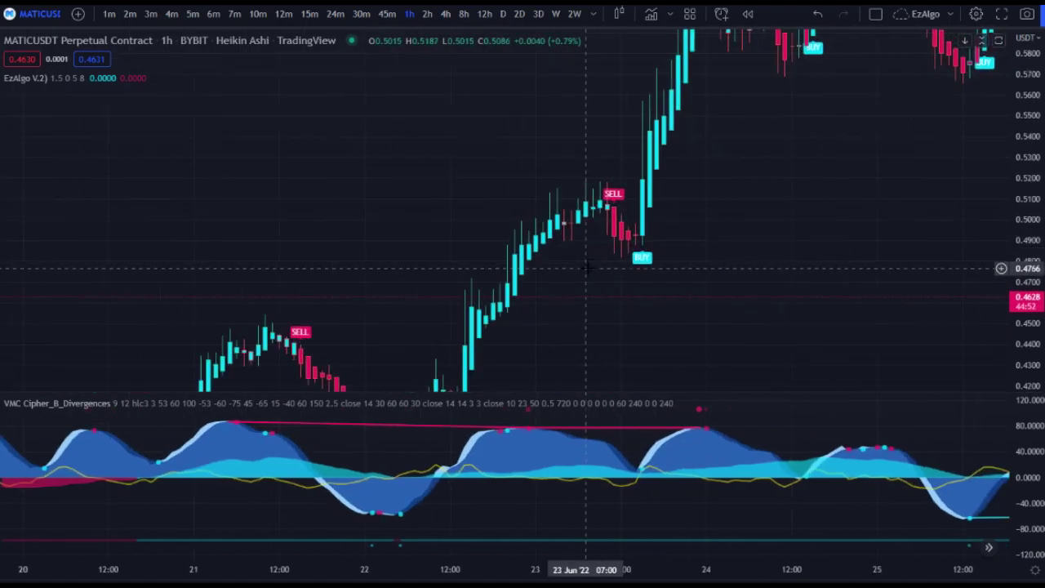
{"action": "scroll", "coordinate": [577, 243], "scroll_direction": "up", "scroll_amount": 1}
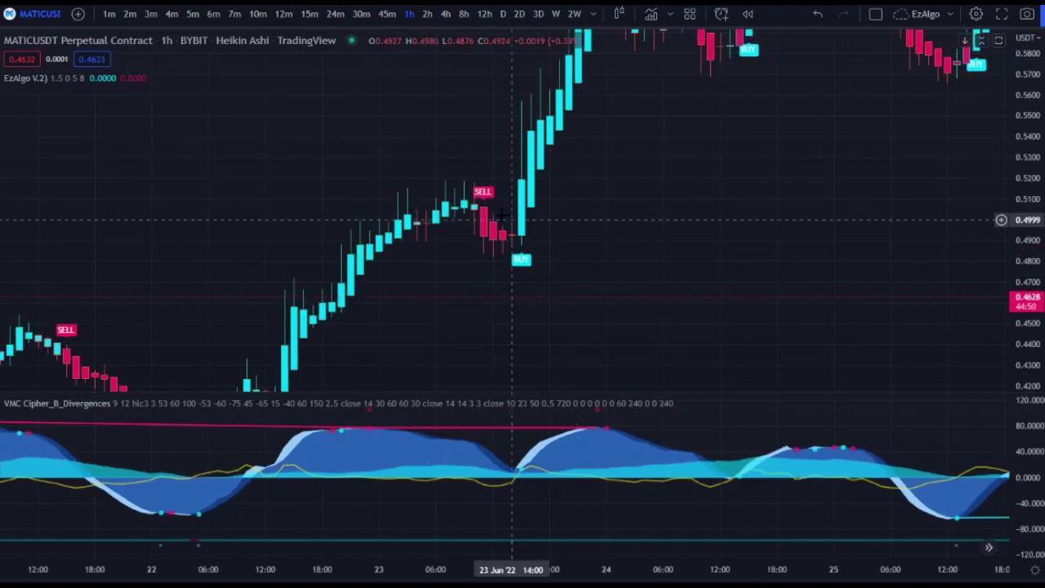
{"action": "scroll", "coordinate": [531, 215], "scroll_direction": "down", "scroll_amount": 4}
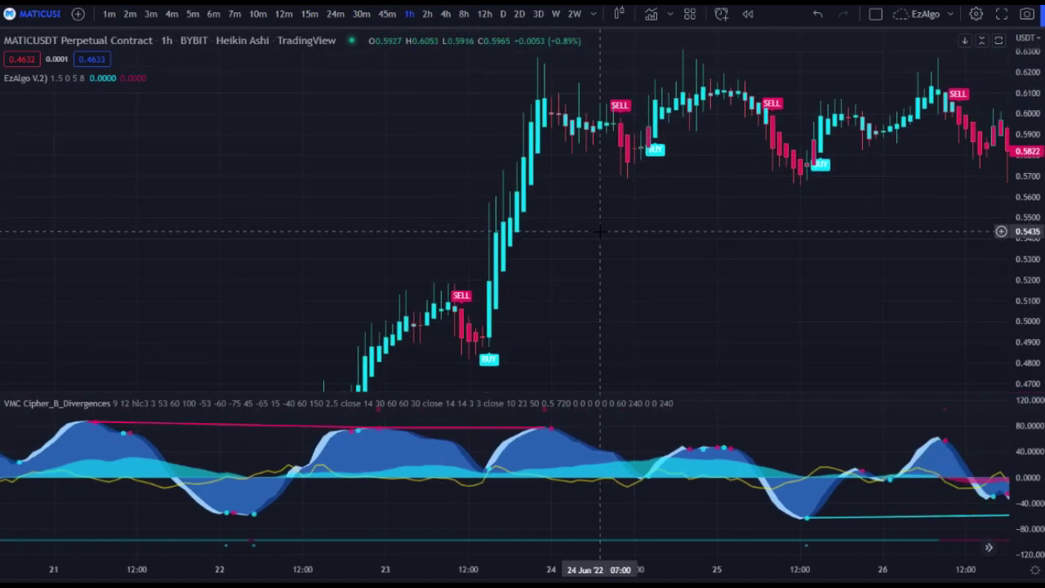
Draw a trend line across the Cipher_B peaks from 22 June 23:00 to 24 June 01:00, and delete it
{"action": "scroll", "coordinate": [600, 231], "scroll_direction": "up", "scroll_amount": 2}
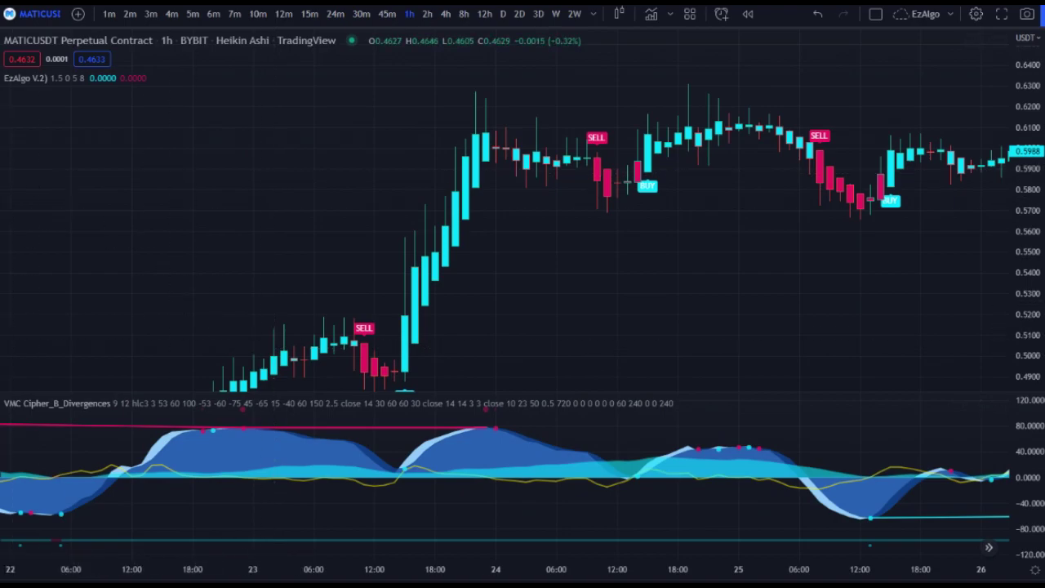
{"action": "left_click", "coordinate": [241, 427]}
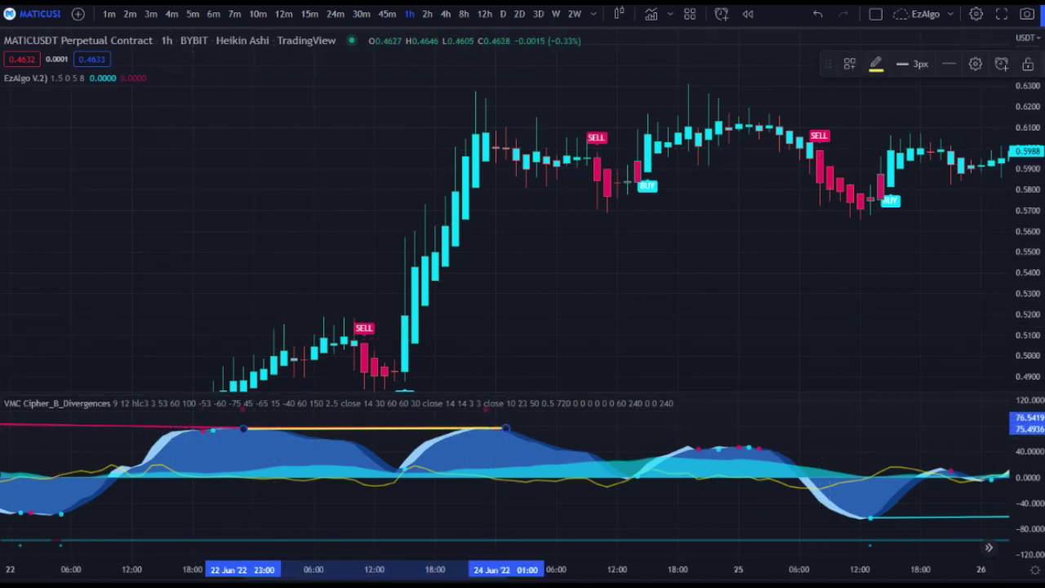
{"action": "key", "text": "Delete"}
Compare the price swings from 20 to 26 June with the bearish divergence line on the Cipher_B peaks
{"action": "scroll", "coordinate": [759, 281], "scroll_direction": "down", "scroll_amount": 3}
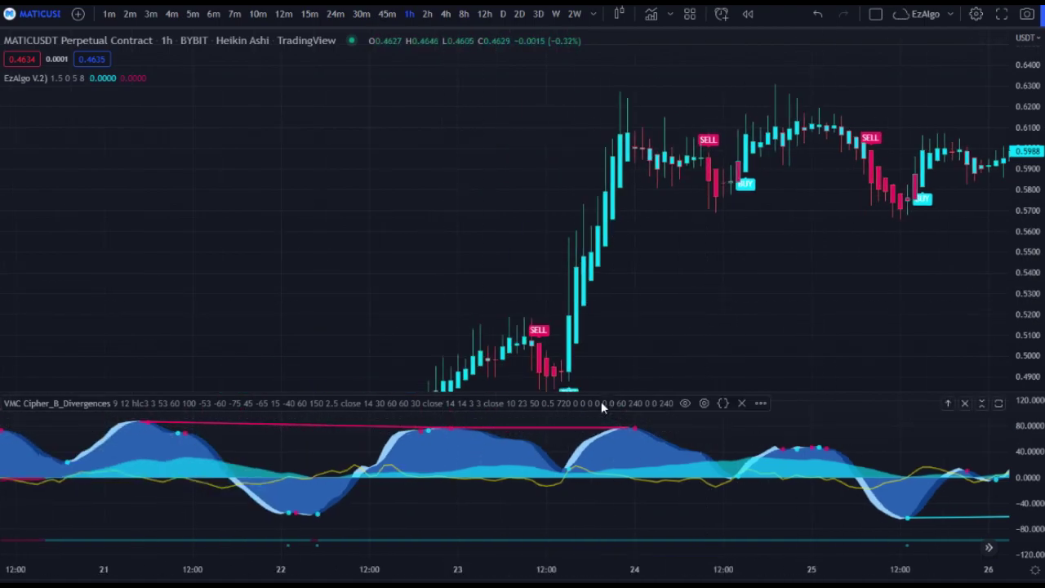
{"action": "scroll", "coordinate": [611, 283], "scroll_direction": "down", "scroll_amount": 1}
{"action": "left_click_drag", "start_coordinate": [460, 288], "coordinate": [544, 186]}
{"action": "left_click_drag", "start_coordinate": [487, 296], "coordinate": [513, 206]}
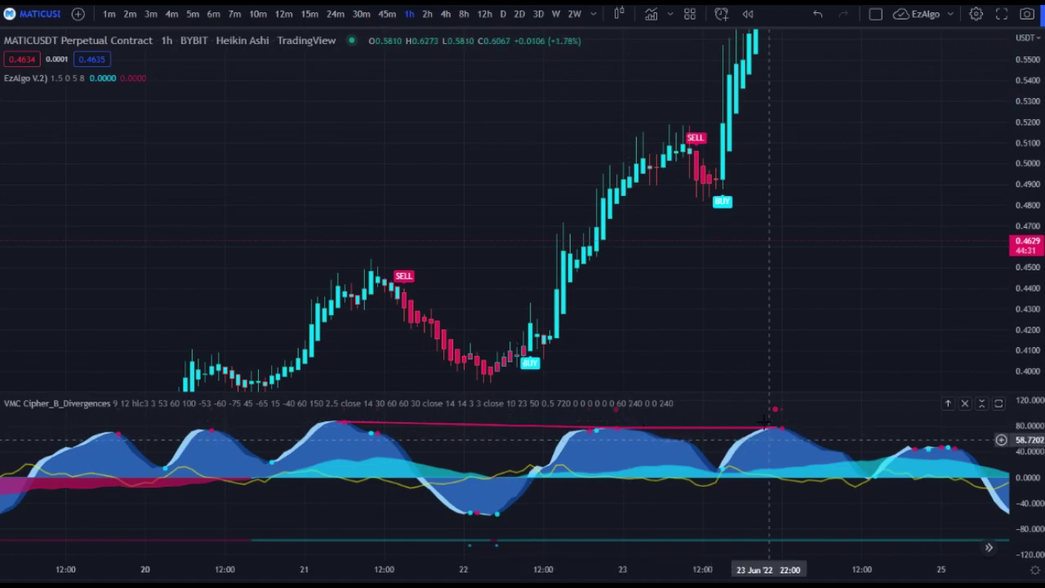
{"action": "left_click_drag", "start_coordinate": [758, 245], "coordinate": [586, 323]}
{"action": "scroll", "coordinate": [555, 289], "scroll_direction": "up", "scroll_amount": 2}
{"action": "left_click_drag", "start_coordinate": [590, 236], "coordinate": [557, 246]}
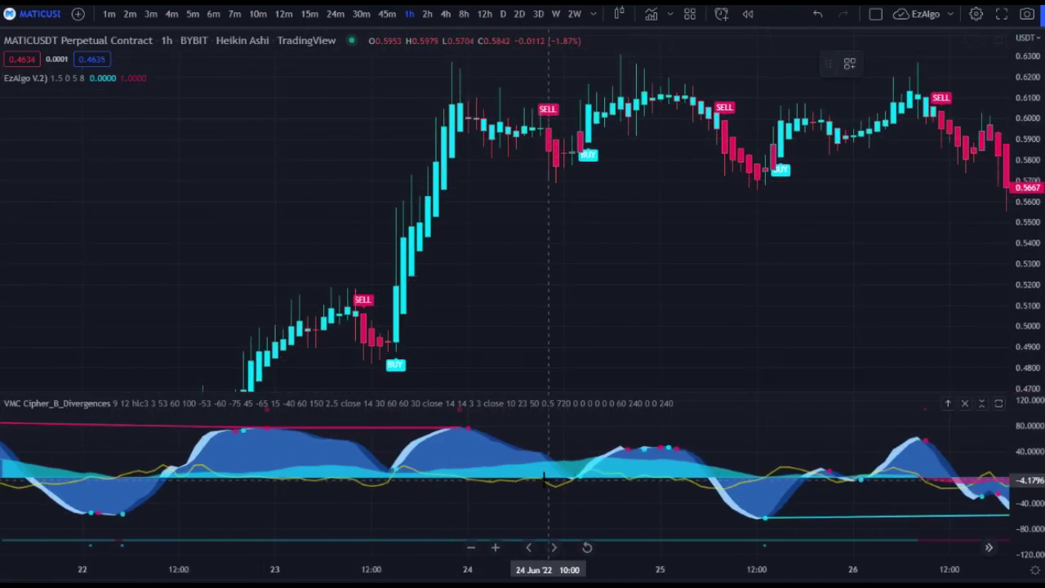
Sketch freehand curves above the Cipher_B wave between 24 and 25 June, and undo them
{"action": "mouse_move", "coordinate": [548, 475]}
{"action": "left_mouse_down"}
{"action": "mouse_move", "coordinate": [573, 419]}
{"action": "mouse_move", "coordinate": [716, 440]}
{"action": "left_mouse_up"}
{"action": "key", "text": "ctrl+z"}
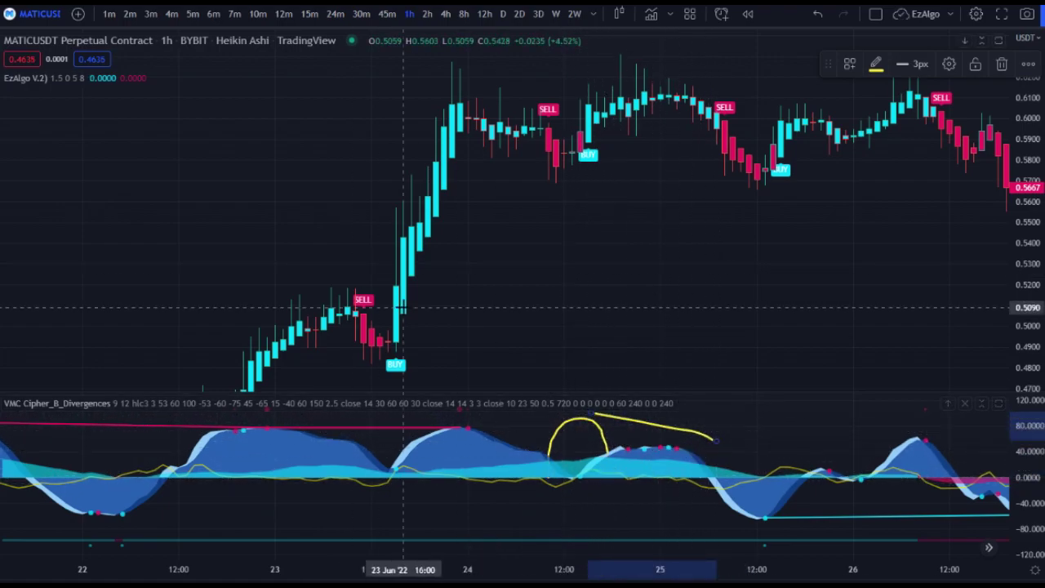
{"action": "key", "text": "ctrl+z"}
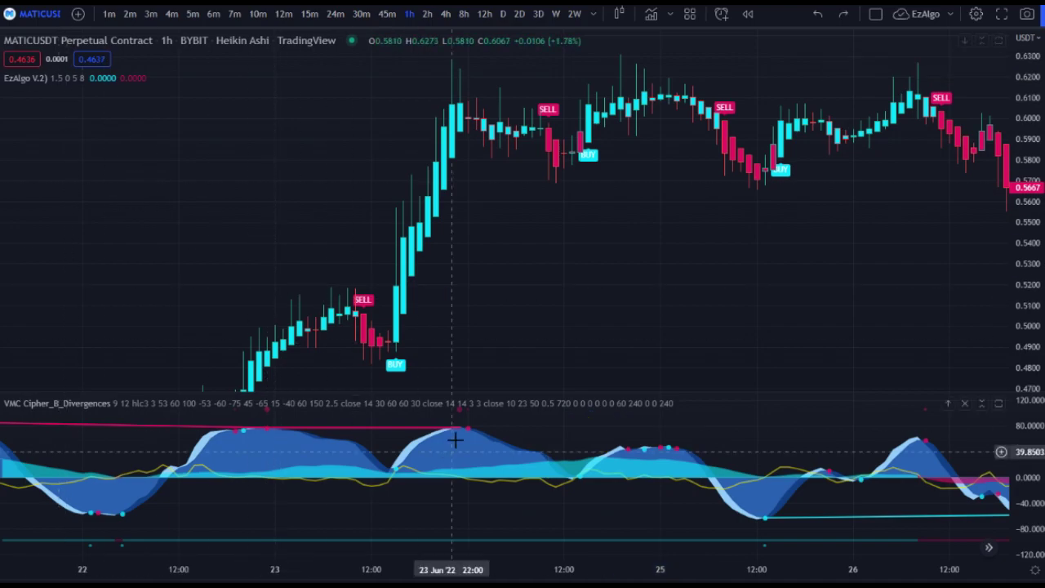
Review the 24 and 25 June signals against the Cipher_B peaks
{"action": "scroll", "coordinate": [438, 441], "scroll_direction": "down", "scroll_amount": 1}
{"action": "scroll", "coordinate": [452, 351], "scroll_direction": "down", "scroll_amount": 2}
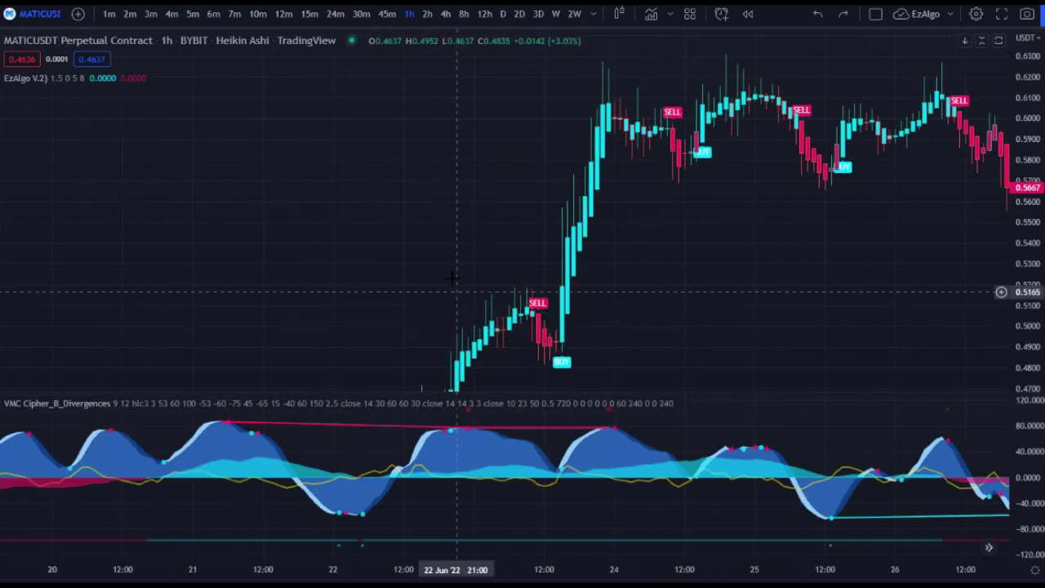
{"action": "left_click_drag", "start_coordinate": [451, 283], "coordinate": [362, 301]}
{"action": "scroll", "coordinate": [443, 349], "scroll_direction": "up", "scroll_amount": 3}
{"action": "left_click_drag", "start_coordinate": [496, 302], "coordinate": [420, 312]}
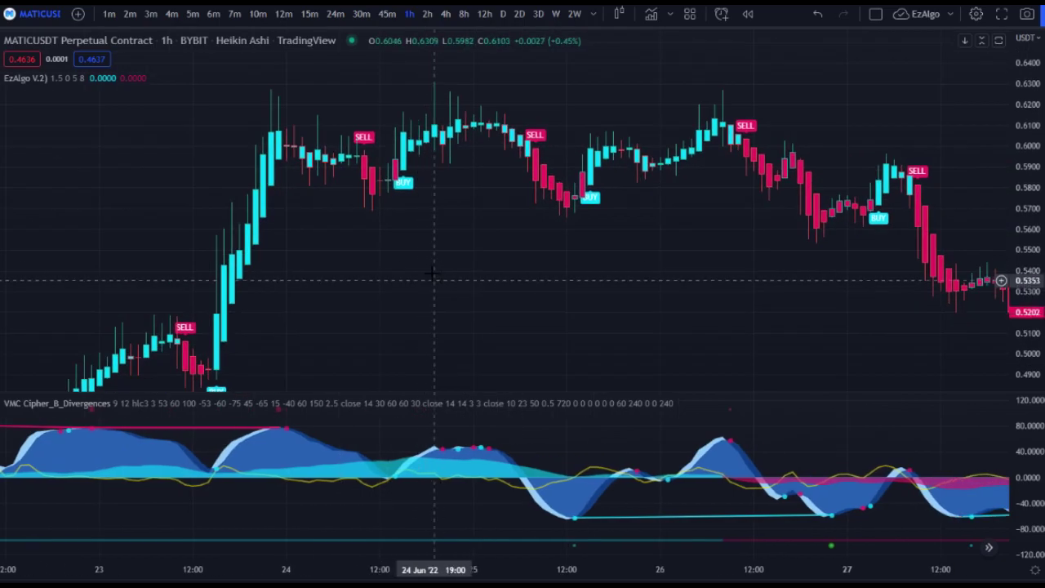
{"action": "left_click_drag", "start_coordinate": [416, 245], "coordinate": [539, 292]}
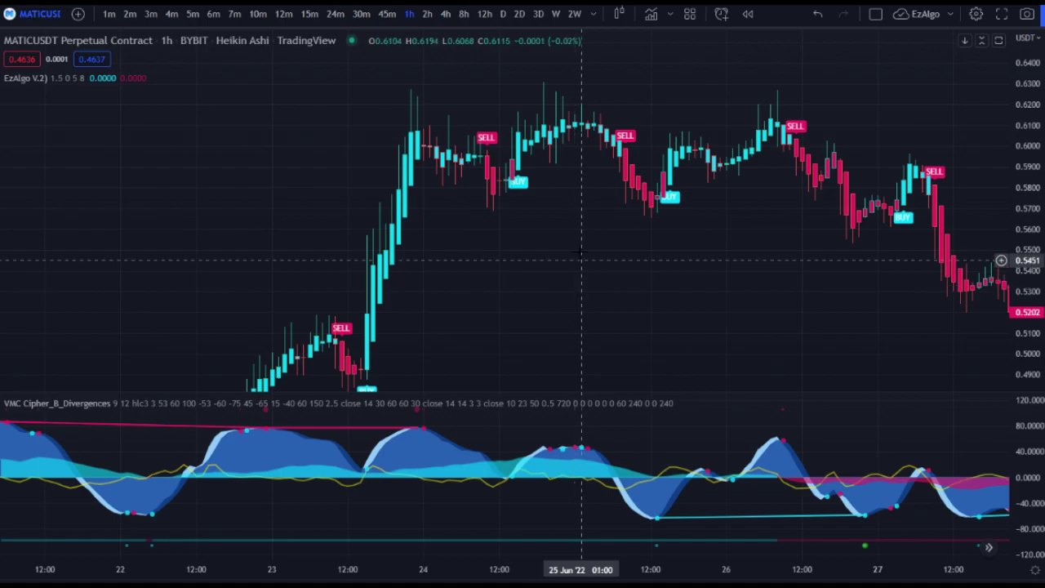
{"action": "left_click_drag", "start_coordinate": [581, 253], "coordinate": [510, 267]}
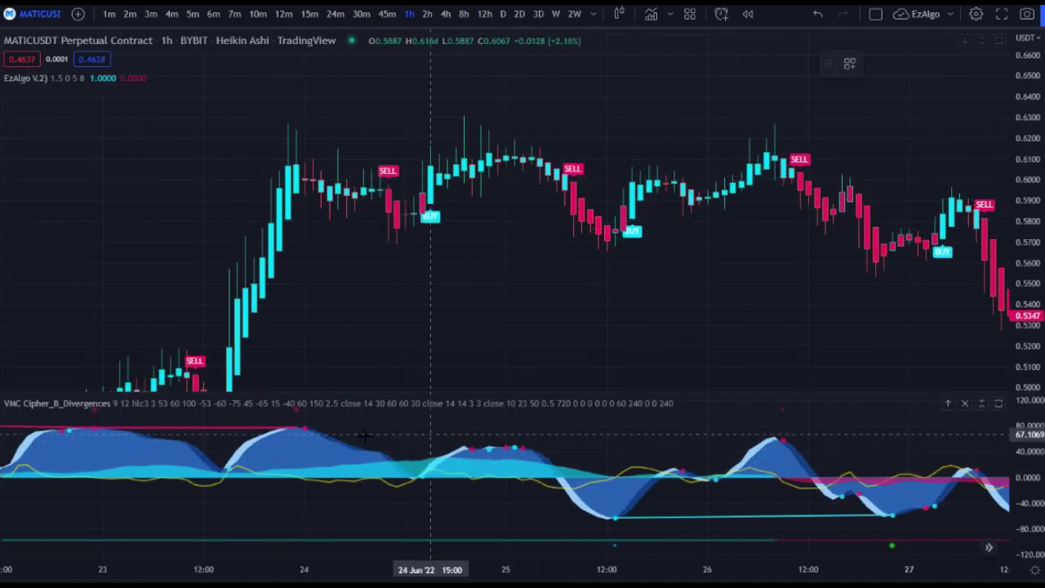
Draw a trend line across the Cipher_B peaks from 24 June 00:00 to 24 June 21:00, compare it with the signals, and delete it
{"action": "left_click_drag", "start_coordinate": [305, 427], "coordinate": [487, 443]}
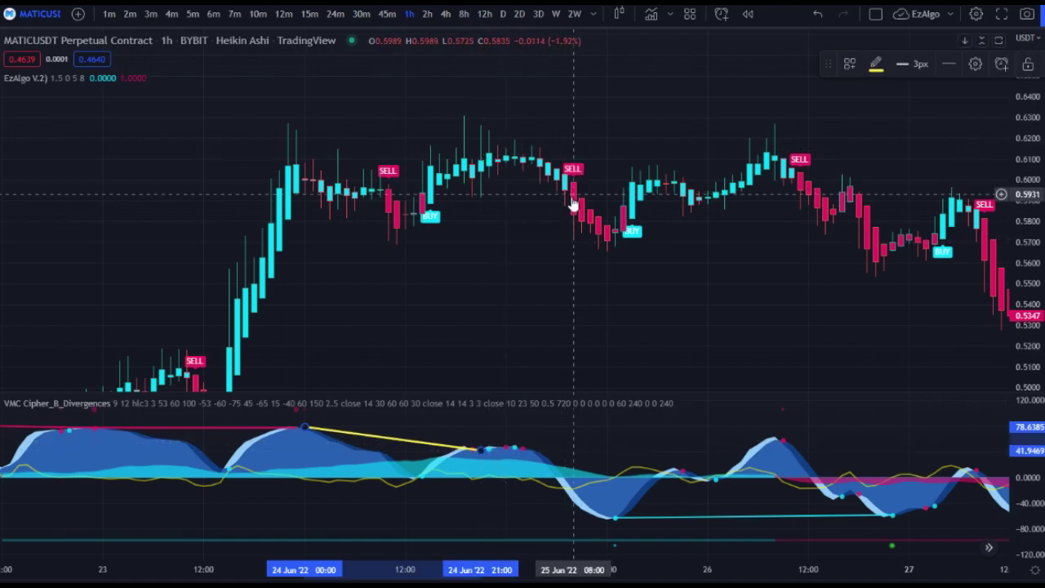
{"action": "scroll", "coordinate": [572, 204], "scroll_direction": "up", "scroll_amount": 1}
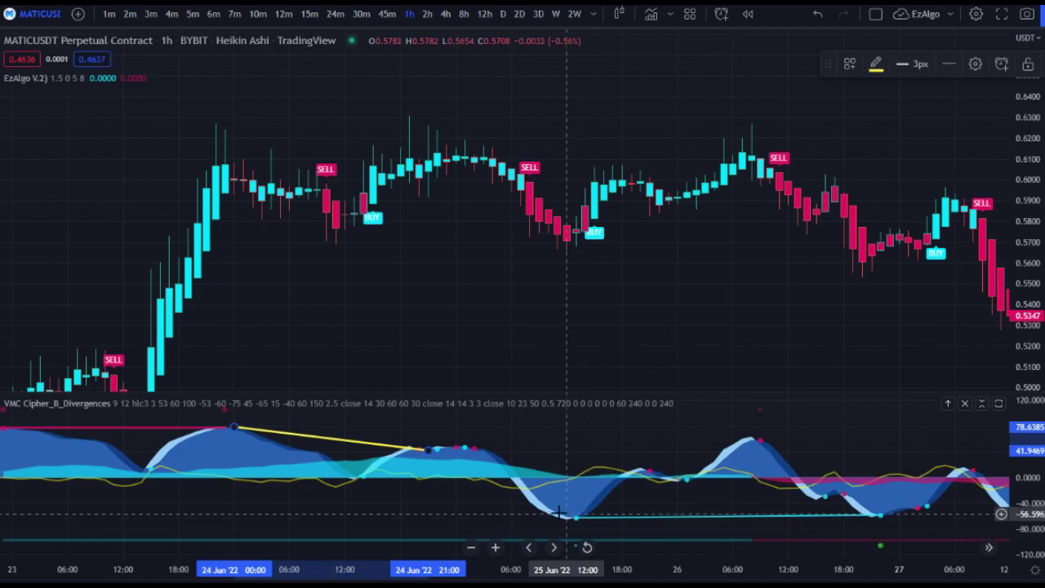
{"action": "scroll", "coordinate": [482, 490], "scroll_direction": "down", "scroll_amount": 1}
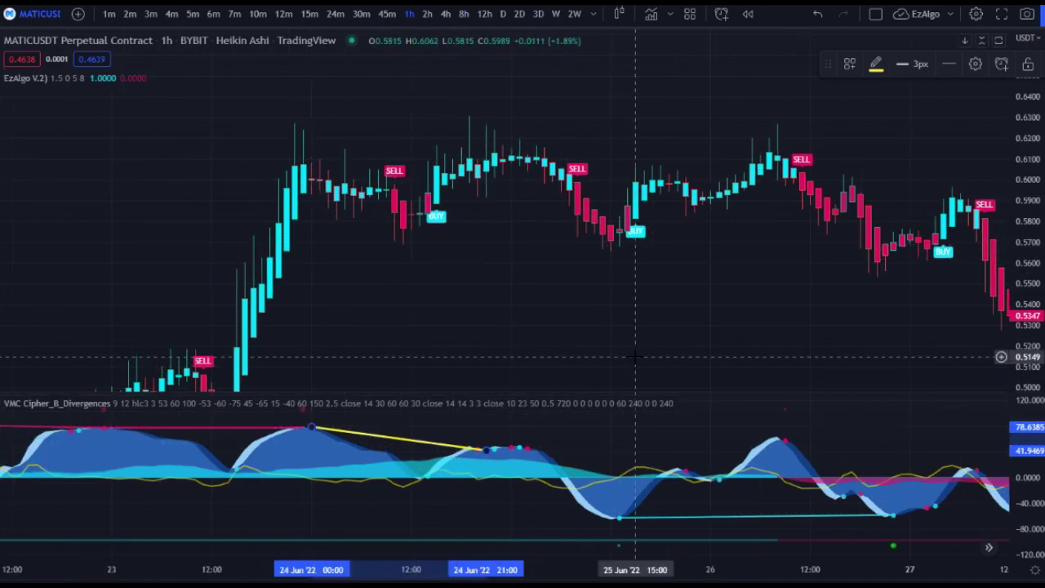
{"action": "right_click", "coordinate": [1021, 126]}
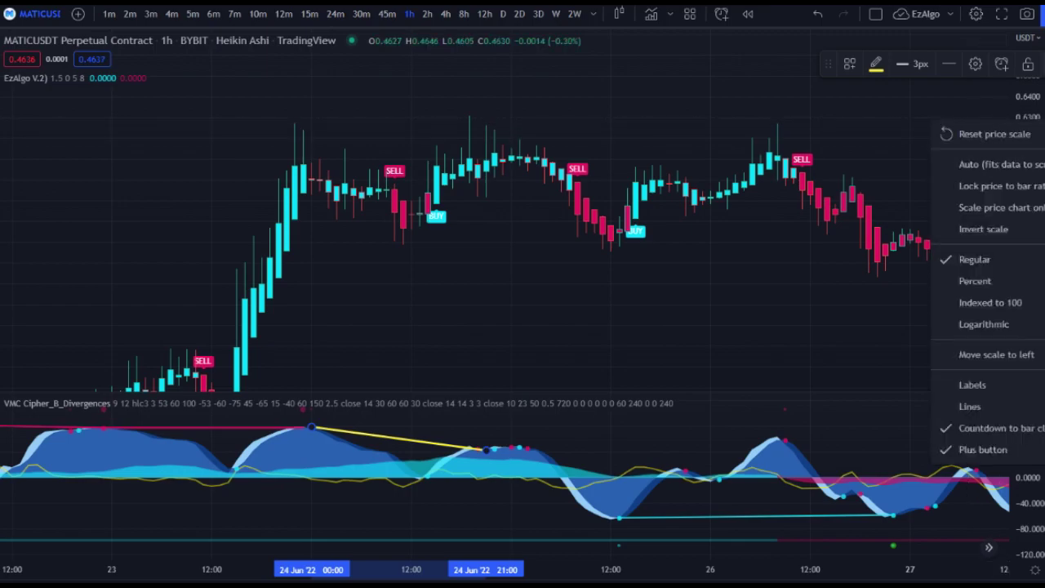
{"action": "key", "text": "Delete"}
Examine the sequence of sell and buy signals from 24 to 29 June alongside the Cipher_B waves
{"action": "scroll", "coordinate": [564, 136], "scroll_direction": "down", "scroll_amount": 2}
{"action": "left_click_drag", "start_coordinate": [582, 137], "coordinate": [345, 145]}
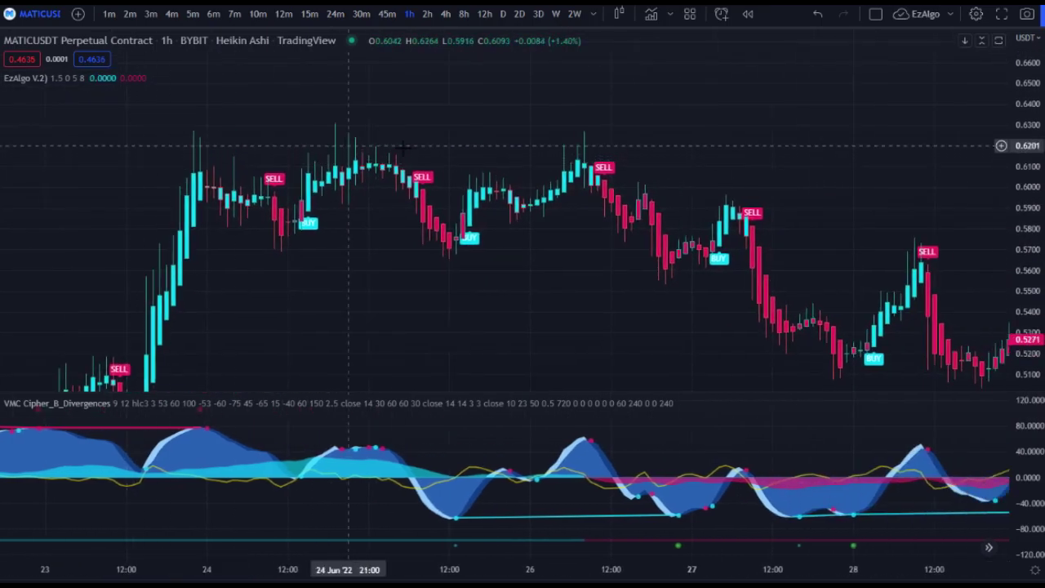
{"action": "left_click_drag", "start_coordinate": [706, 150], "coordinate": [566, 125]}
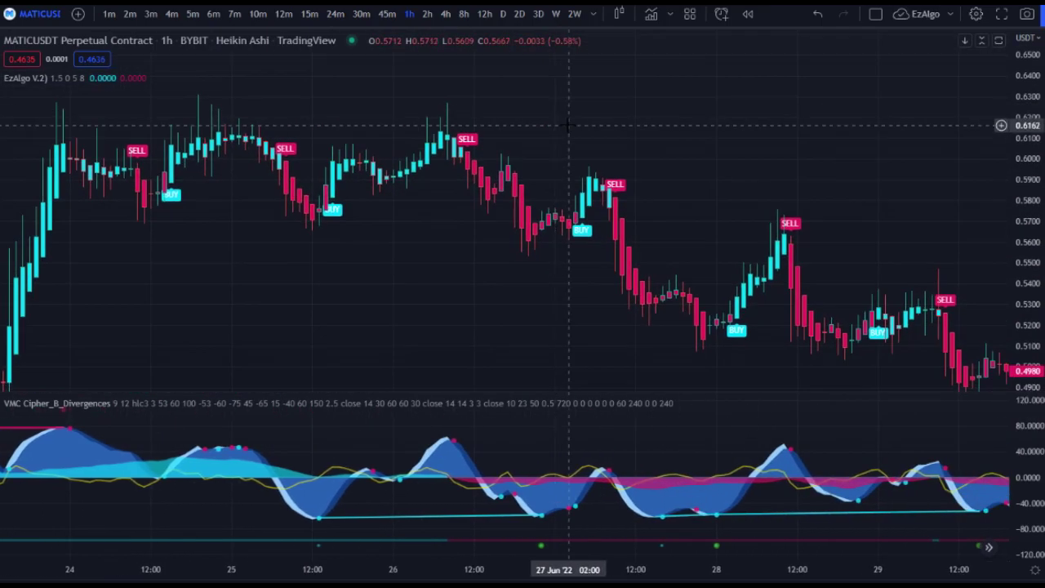
{"action": "scroll", "coordinate": [538, 164], "scroll_direction": "down", "scroll_amount": 2}
{"action": "scroll", "coordinate": [600, 226], "scroll_direction": "up", "scroll_amount": 2}
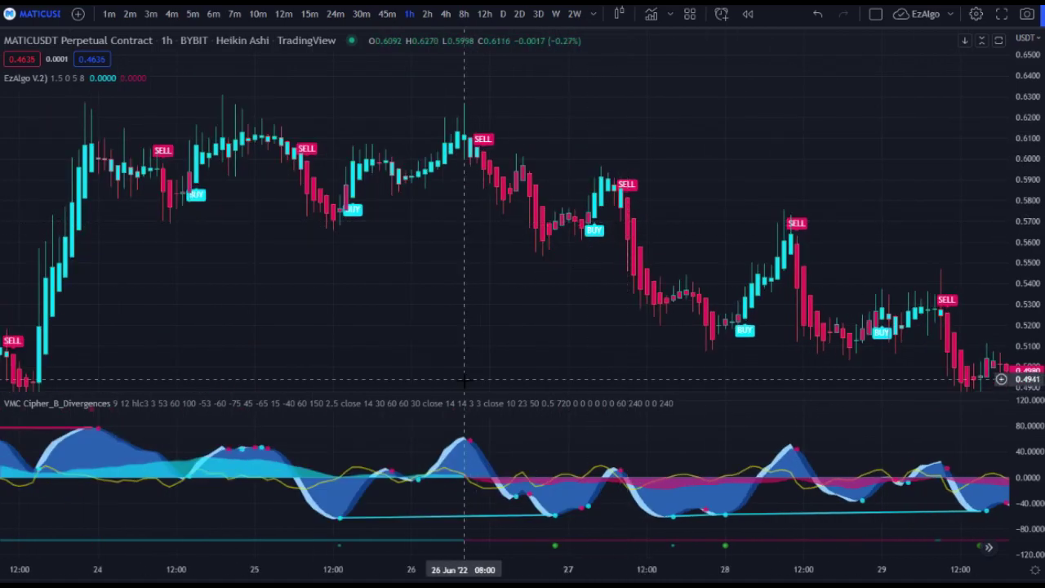
Draw a trend line from the 24 June 00:00 Cipher_B peak to the 26 June peak, and delete it
{"action": "scroll", "coordinate": [461, 376], "scroll_direction": "down", "scroll_amount": 2}
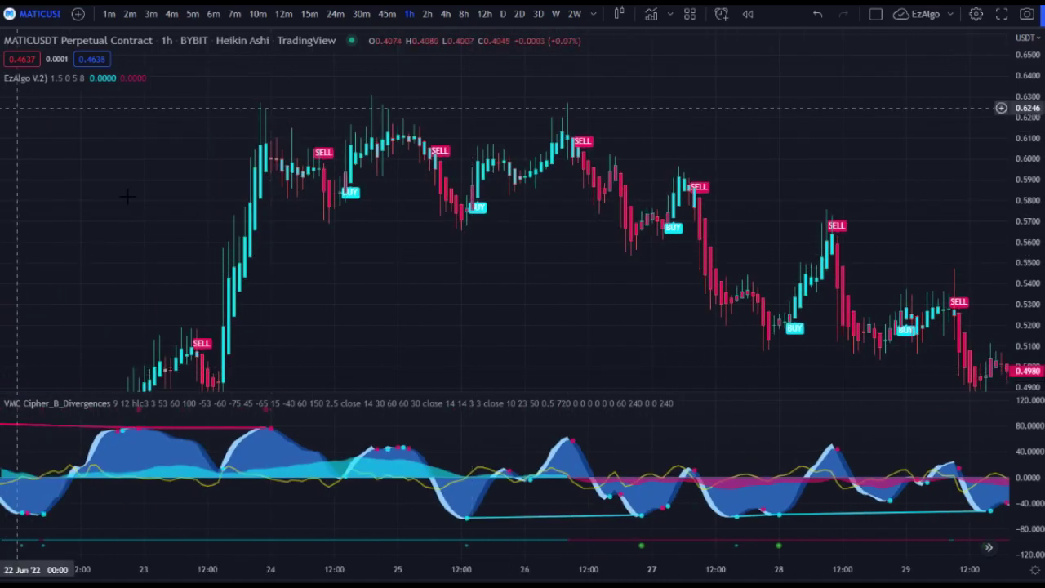
{"action": "left_click_drag", "start_coordinate": [270, 430], "coordinate": [576, 439]}
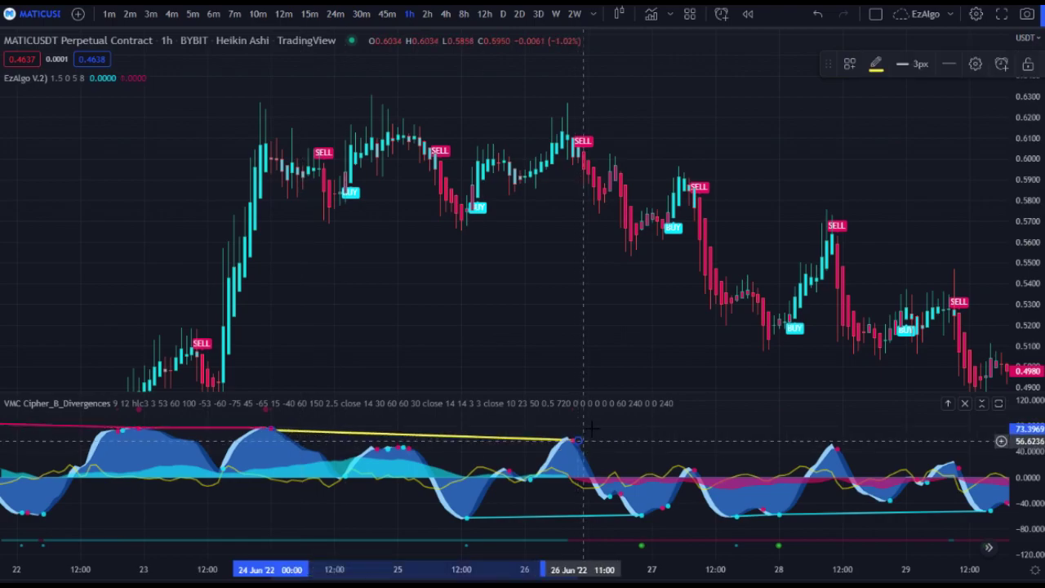
{"action": "key", "text": "Delete"}
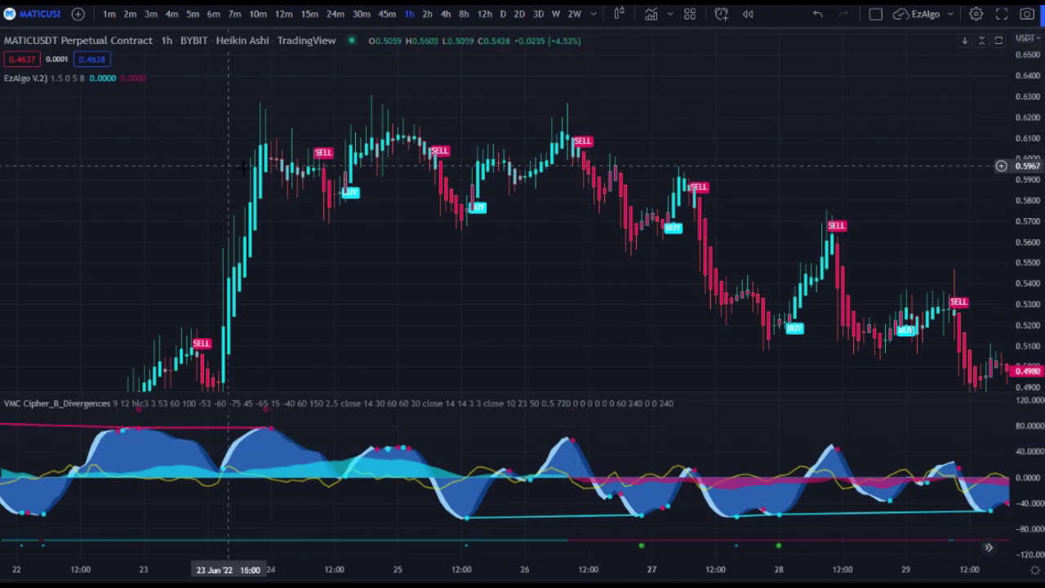
Draw a trend line across the falling Cipher_B peaks from 26 June 08:00 to the 27 June peak
{"action": "scroll", "coordinate": [387, 226], "scroll_direction": "up", "scroll_amount": 3}
{"action": "left_click_drag", "start_coordinate": [610, 154], "coordinate": [372, 140]}
{"action": "scroll", "coordinate": [376, 220], "scroll_direction": "down", "scroll_amount": 2}
{"action": "scroll", "coordinate": [359, 338], "scroll_direction": "up", "scroll_amount": 3}
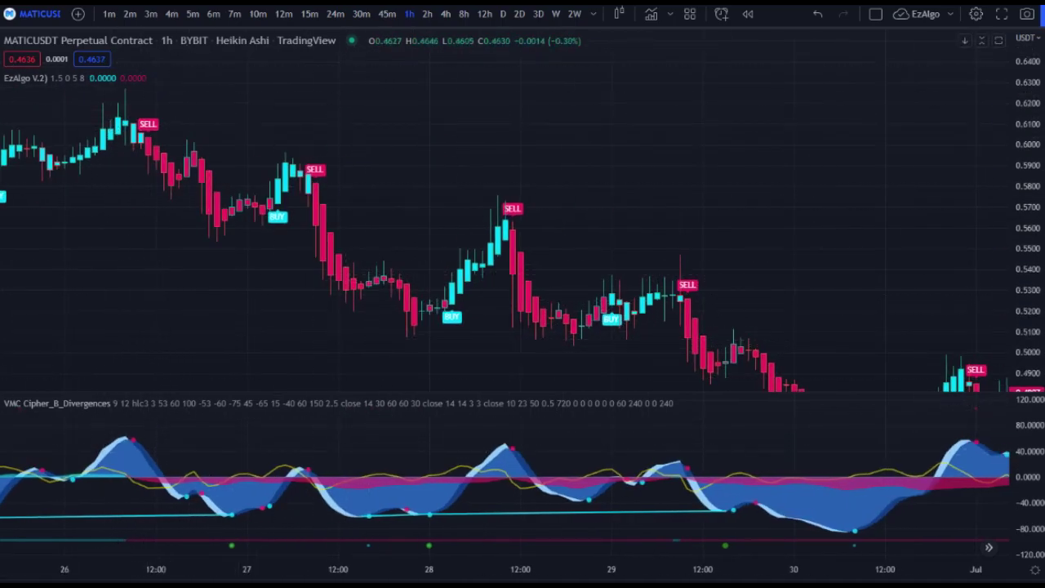
{"action": "mouse_move", "coordinate": [132, 439]}
{"action": "left_mouse_down"}
{"action": "mouse_move", "coordinate": [345, 462]}
{"action": "mouse_move", "coordinate": [306, 468]}
{"action": "left_mouse_up"}
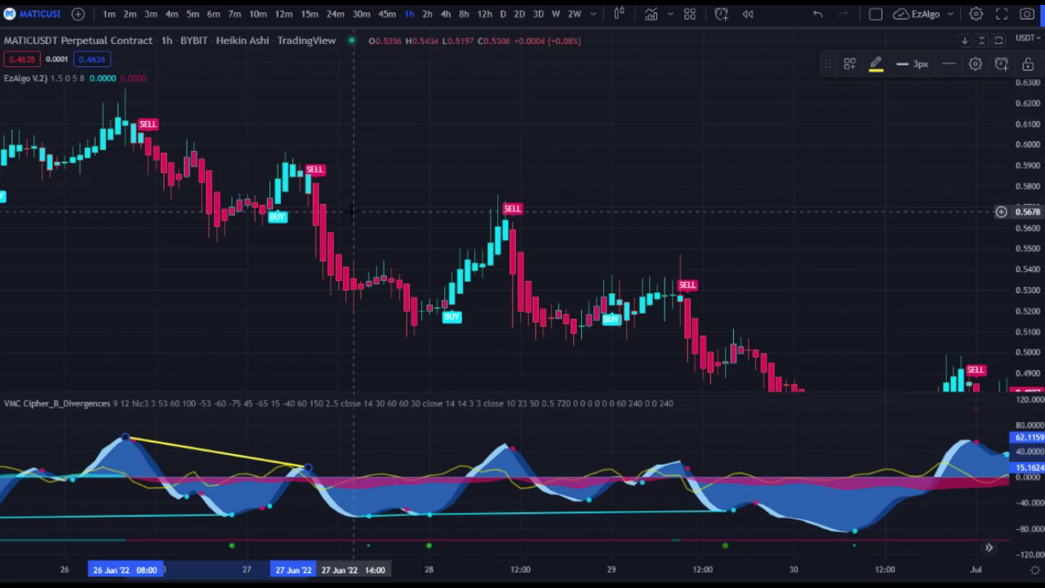
Measure the price drop from about 0.548 after the 27 June sell signal to the next buy signal, and clear the measurement
{"action": "left_click", "coordinate": [314, 253], "text": "shift"}
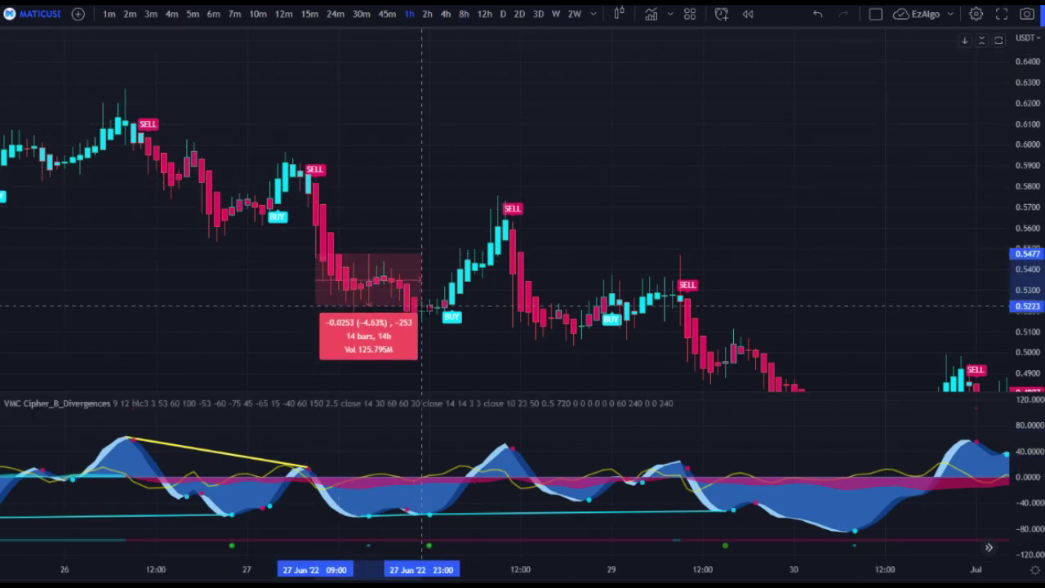
{"action": "left_click", "coordinate": [451, 319]}
{"action": "left_click", "coordinate": [454, 324]}
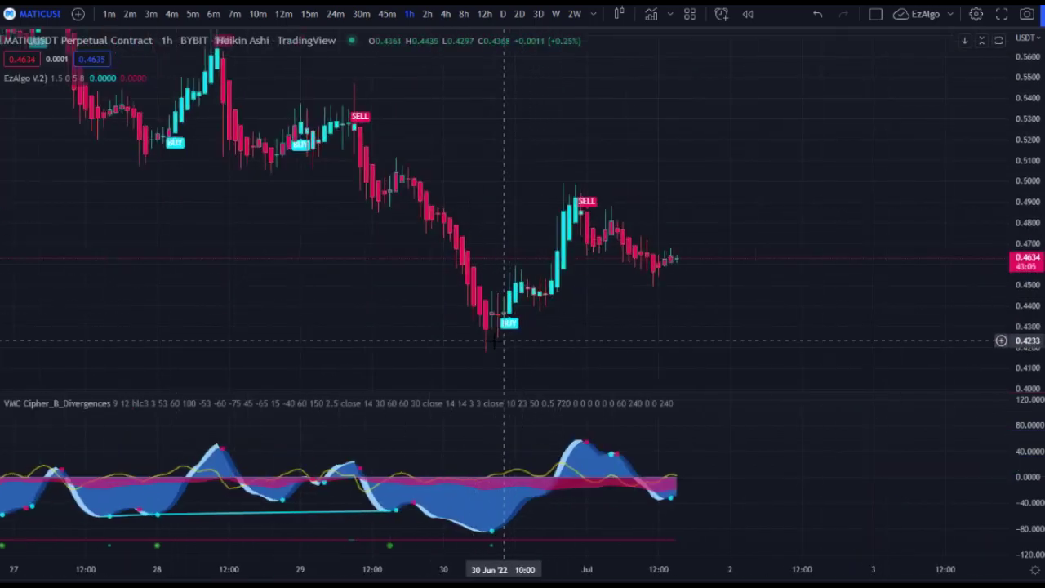
Draw a trend line across the falling Cipher_B peaks from 28 June 10:00 to 29 June
{"action": "scroll", "coordinate": [496, 327], "scroll_direction": "up", "scroll_amount": 1}
{"action": "scroll", "coordinate": [474, 215], "scroll_direction": "left", "scroll_amount": 5}
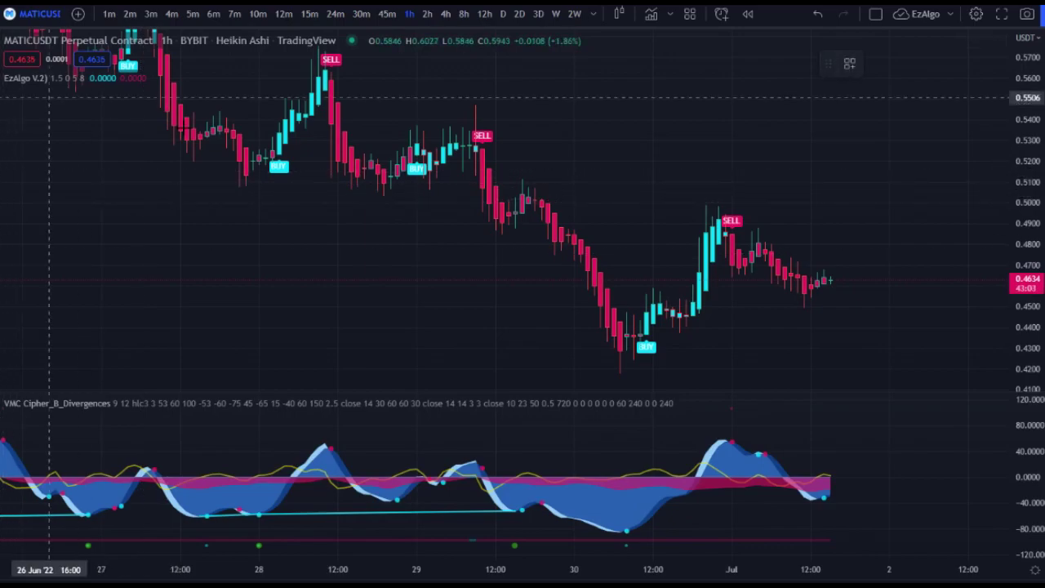
{"action": "mouse_move", "coordinate": [330, 449]}
{"action": "left_mouse_down"}
{"action": "mouse_move", "coordinate": [500, 462]}
{"action": "mouse_move", "coordinate": [482, 467]}
{"action": "left_mouse_up"}
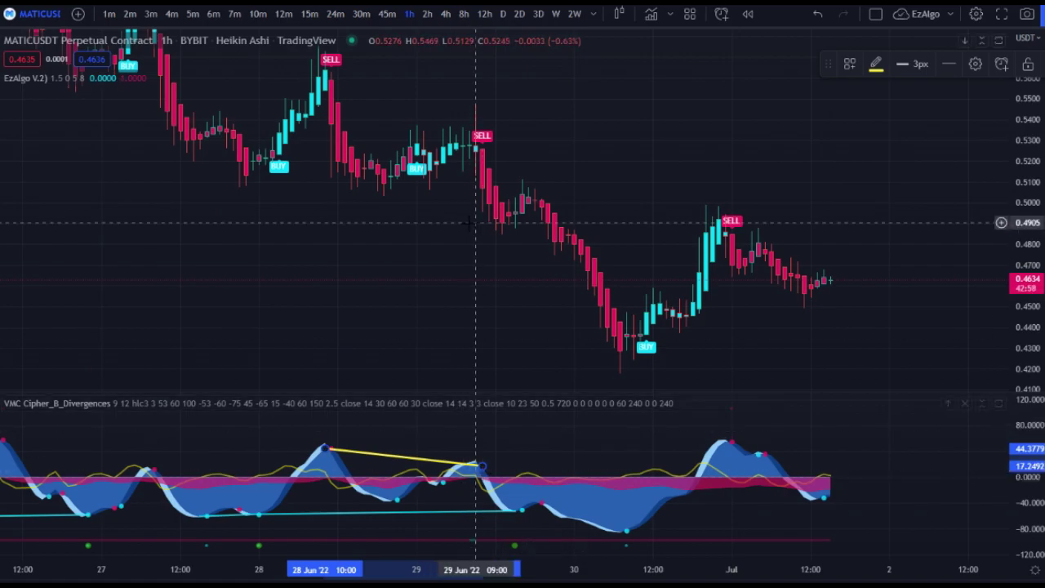
Measure the price drop from about 0.502 after the 29 June sell signal to the 30 June buy signal, and clear the measurement
{"action": "left_click", "coordinate": [481, 197], "text": "shift"}
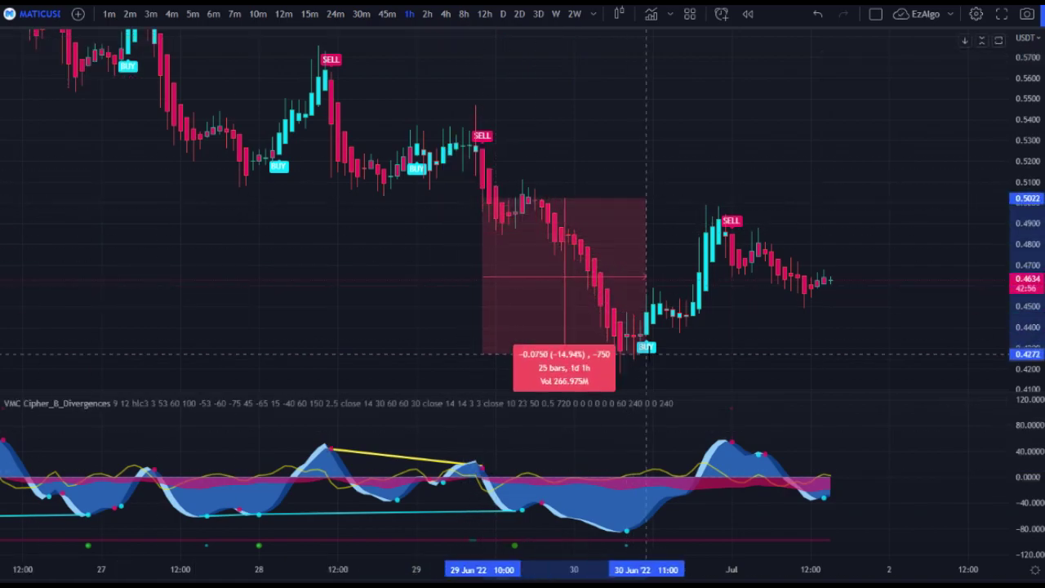
{"action": "left_click", "coordinate": [653, 360]}
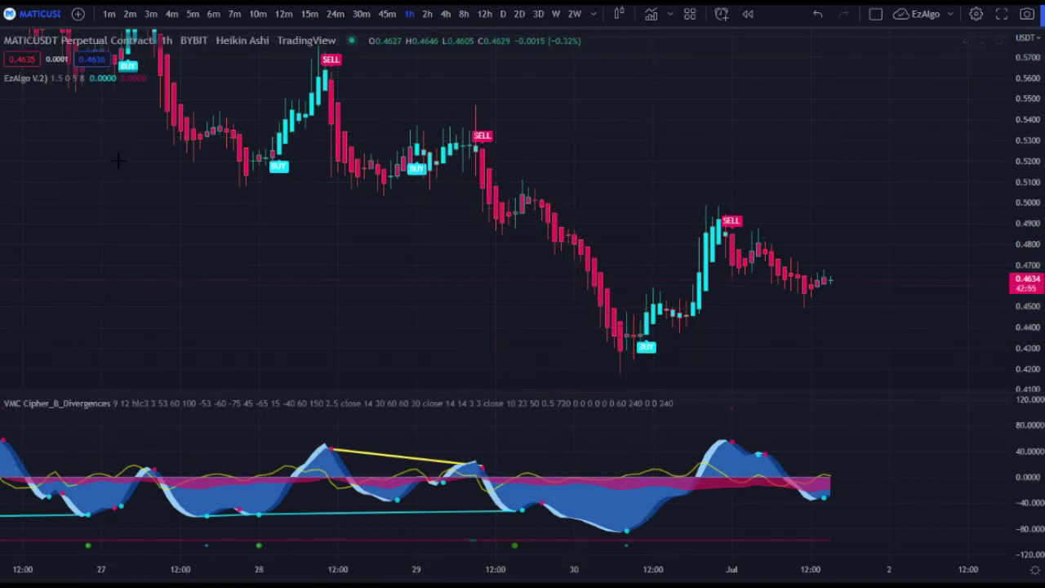
Delete the yellow trend line across the 28 and 29 June Cipher_B peaks, undoing any accidental deletion of the Cipher_B indicator
{"action": "left_click", "coordinate": [434, 463]}
{"action": "key", "text": "Delete"}
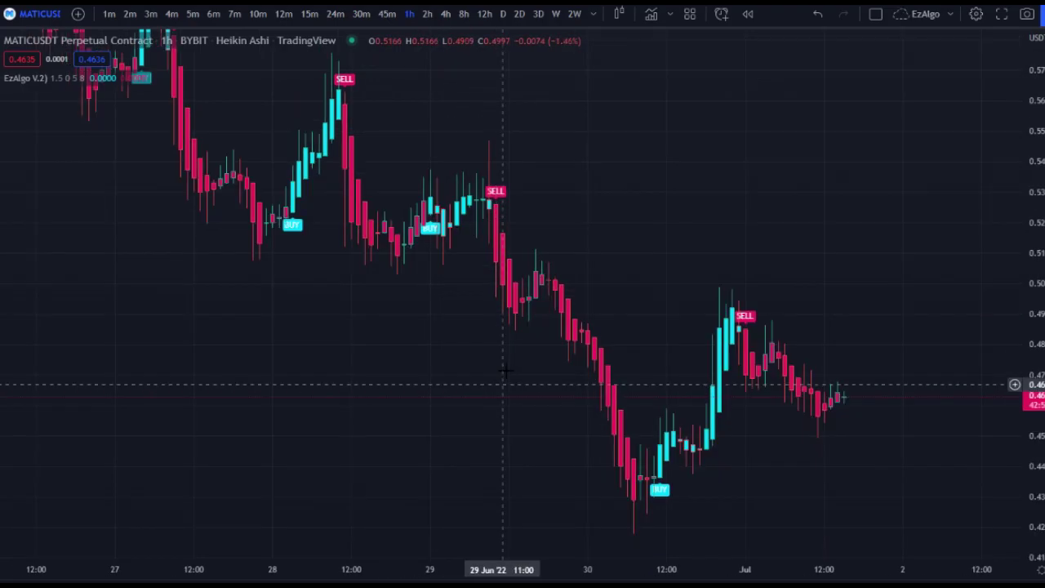
{"action": "key", "text": "ctrl+z"}
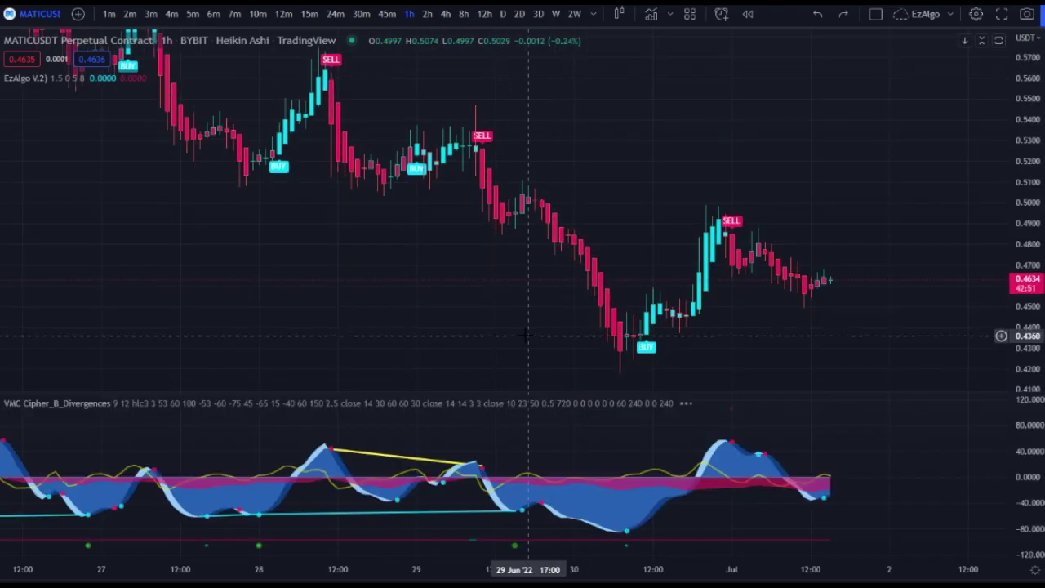
{"action": "left_click", "coordinate": [437, 458]}
{"action": "key", "text": "Delete"}
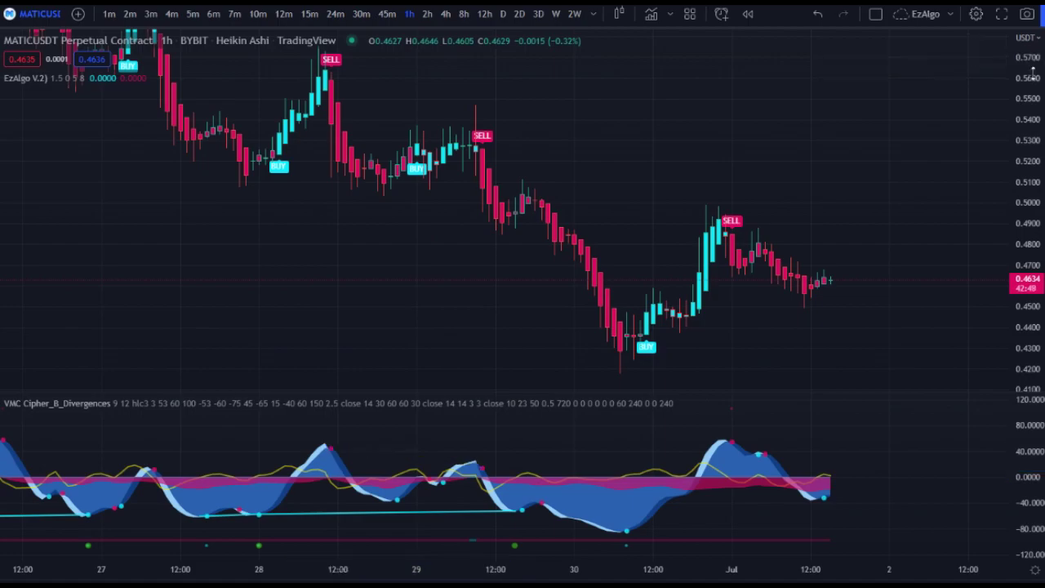
Enable Show S/R and Show Trend Ribbon in the EzAlgo indicator's inputs
{"action": "scroll", "coordinate": [594, 175], "scroll_direction": "down", "scroll_amount": 4}
{"action": "scroll", "coordinate": [595, 174], "scroll_direction": "up", "scroll_amount": 2}
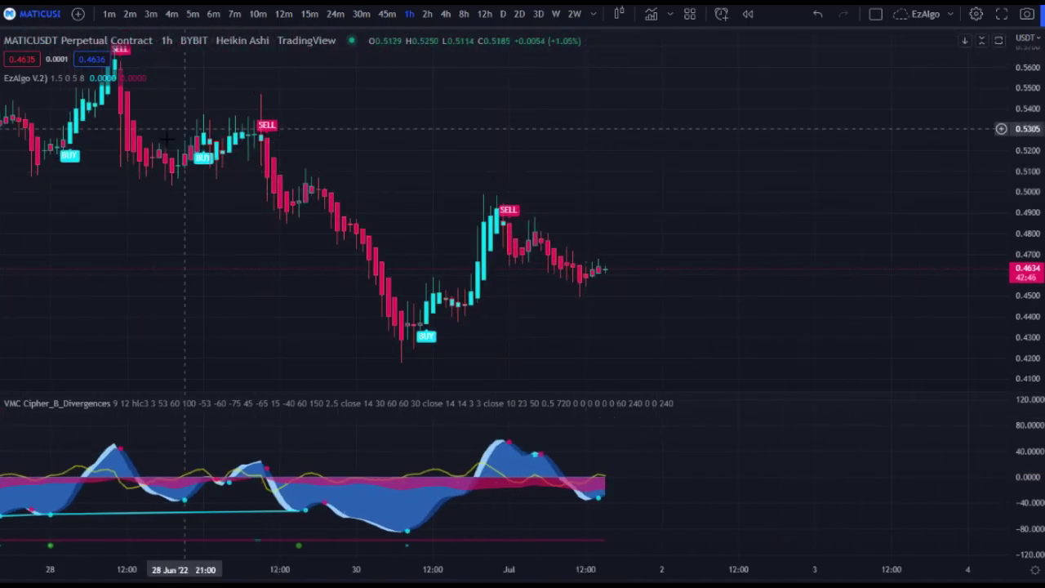
{"action": "left_click", "coordinate": [116, 80]}
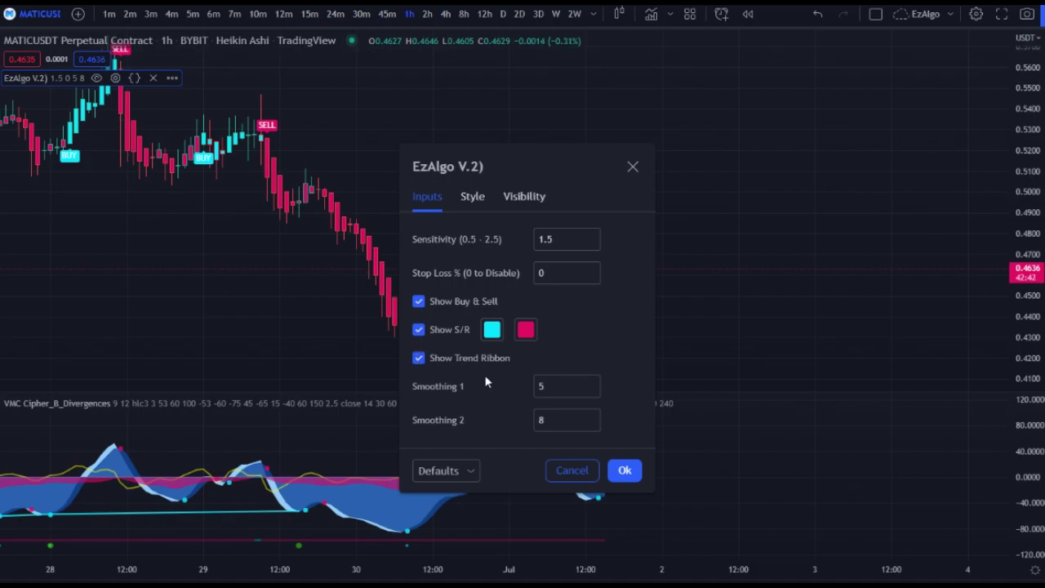
{"action": "left_click", "coordinate": [625, 472]}
Examine the support and resistance levels and trend ribbon against the buy and sell signals from 13 to 24 June
{"action": "scroll", "coordinate": [583, 294], "scroll_direction": "down", "scroll_amount": 6}
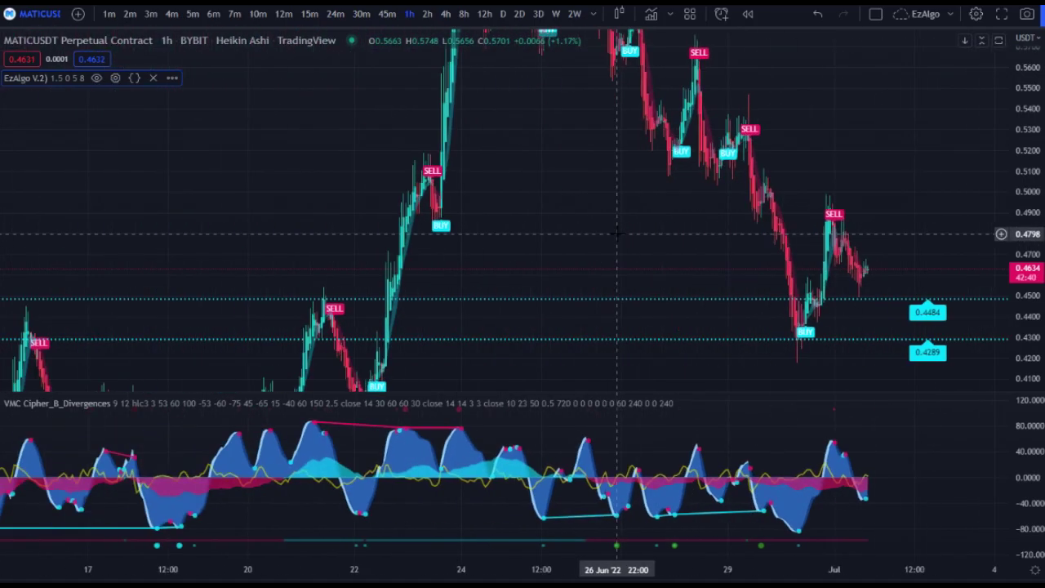
{"action": "scroll", "coordinate": [581, 292], "scroll_direction": "up", "scroll_amount": 5}
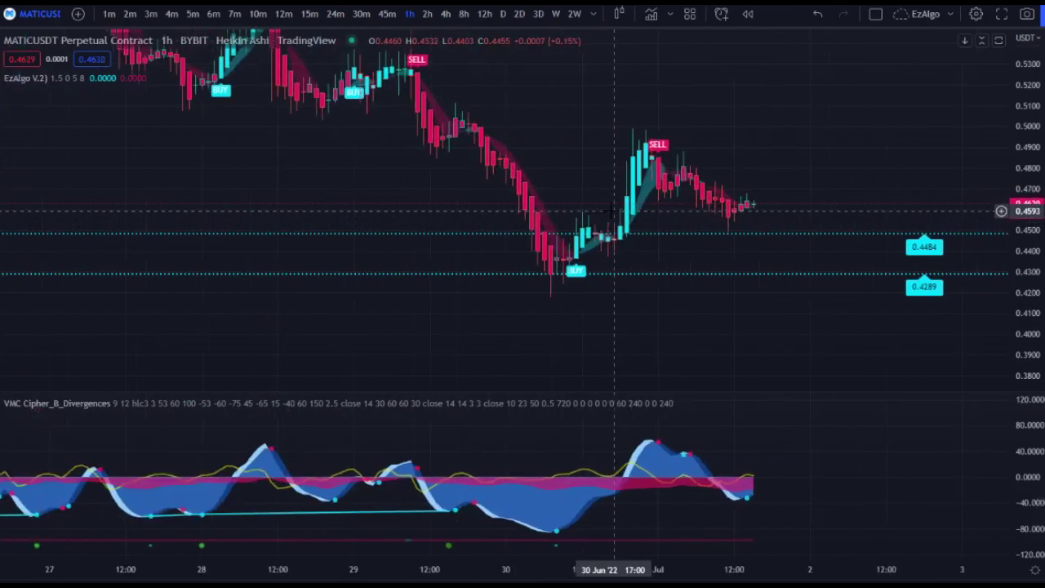
{"action": "scroll", "coordinate": [609, 229], "scroll_direction": "down", "scroll_amount": 6}
{"action": "left_click_drag", "start_coordinate": [469, 197], "coordinate": [561, 143]}
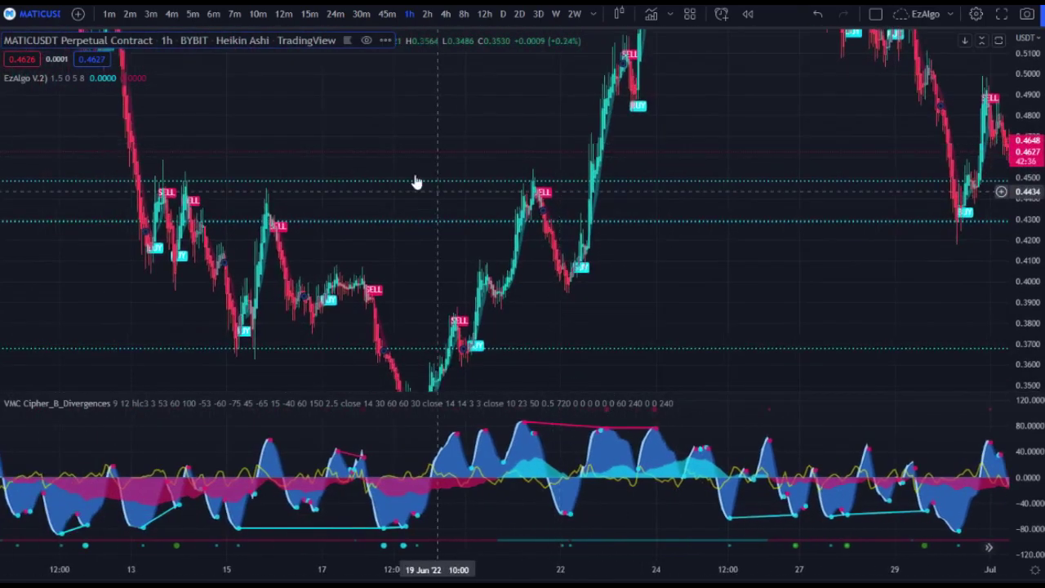
{"action": "scroll", "coordinate": [373, 166], "scroll_direction": "up", "scroll_amount": 3}
{"action": "scroll", "coordinate": [653, 114], "scroll_direction": "left", "scroll_amount": 8}
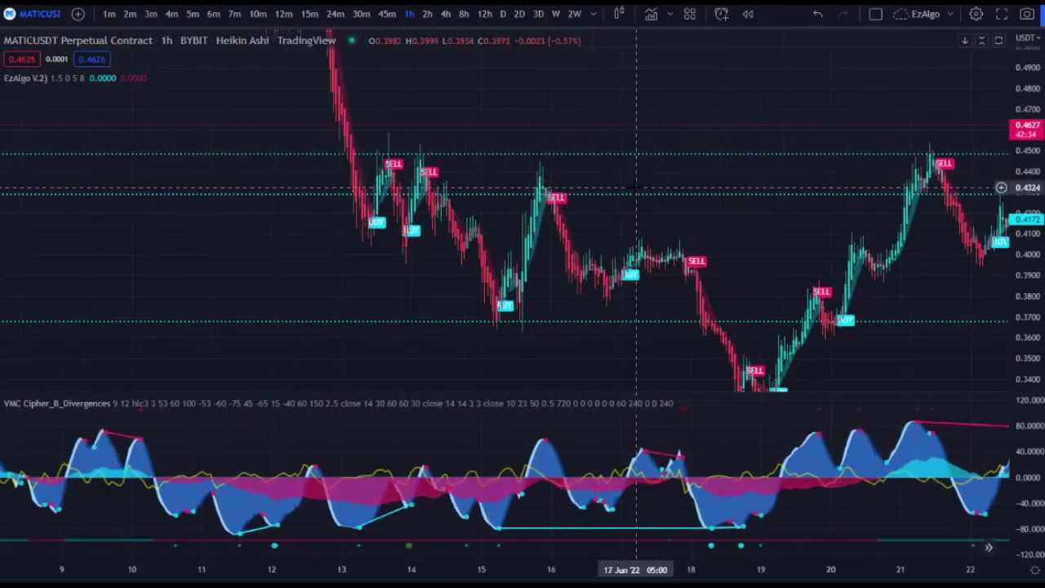
{"action": "scroll", "coordinate": [658, 164], "scroll_direction": "right", "scroll_amount": 8}
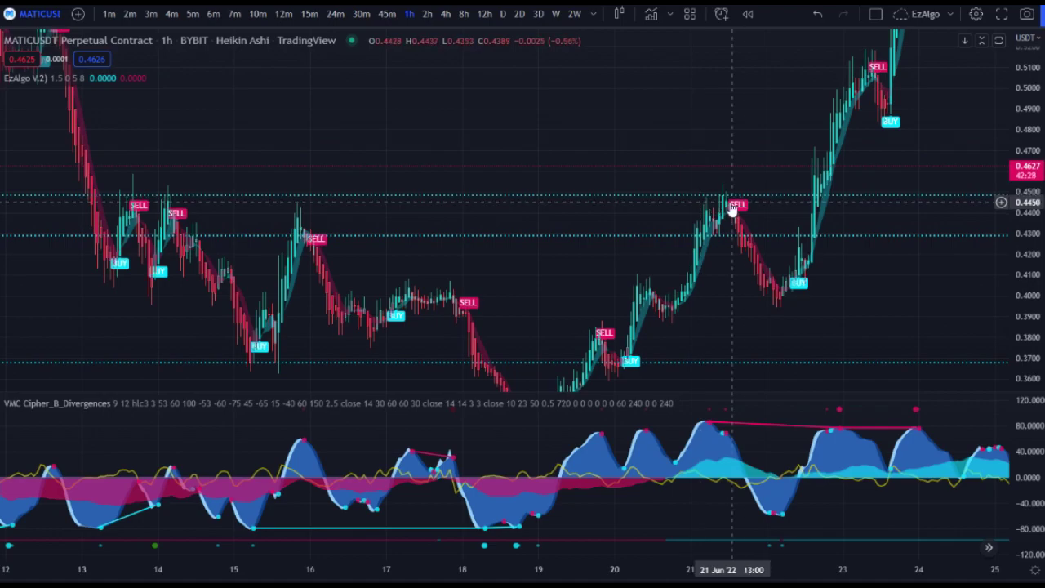
{"action": "left_click_drag", "start_coordinate": [607, 108], "coordinate": [576, 290]}
{"action": "scroll", "coordinate": [593, 242], "scroll_direction": "down", "scroll_amount": 3}
{"action": "left_click_drag", "start_coordinate": [622, 147], "coordinate": [622, 234]}
{"action": "scroll", "coordinate": [540, 126], "scroll_direction": "up", "scroll_amount": 4}
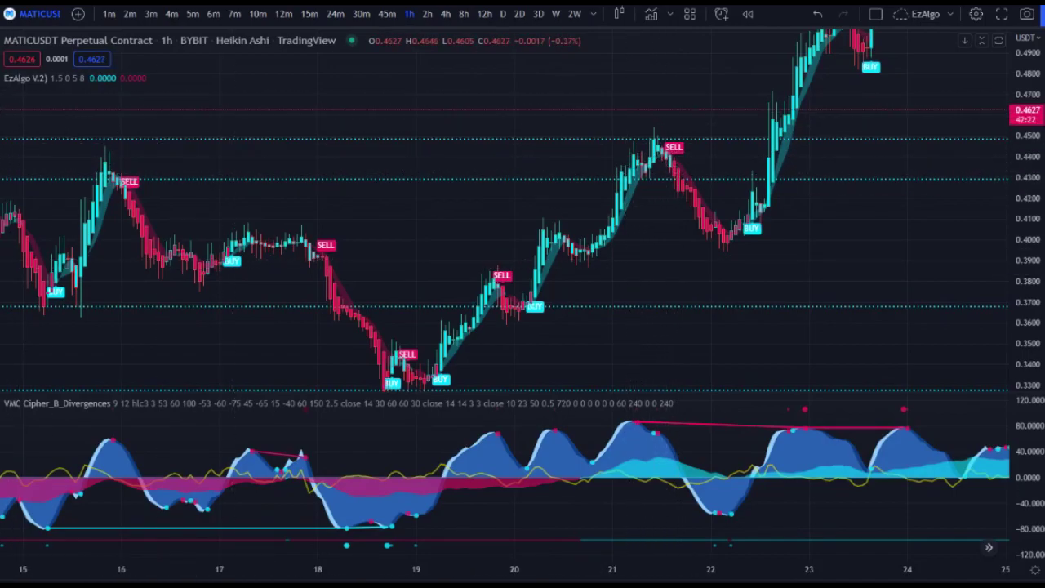
Draw a short trend line down from the 21 June Cipher_B peak to 21 June 14:00, and delete it
{"action": "left_click", "coordinate": [1, 78]}
{"action": "left_click", "coordinate": [637, 421]}
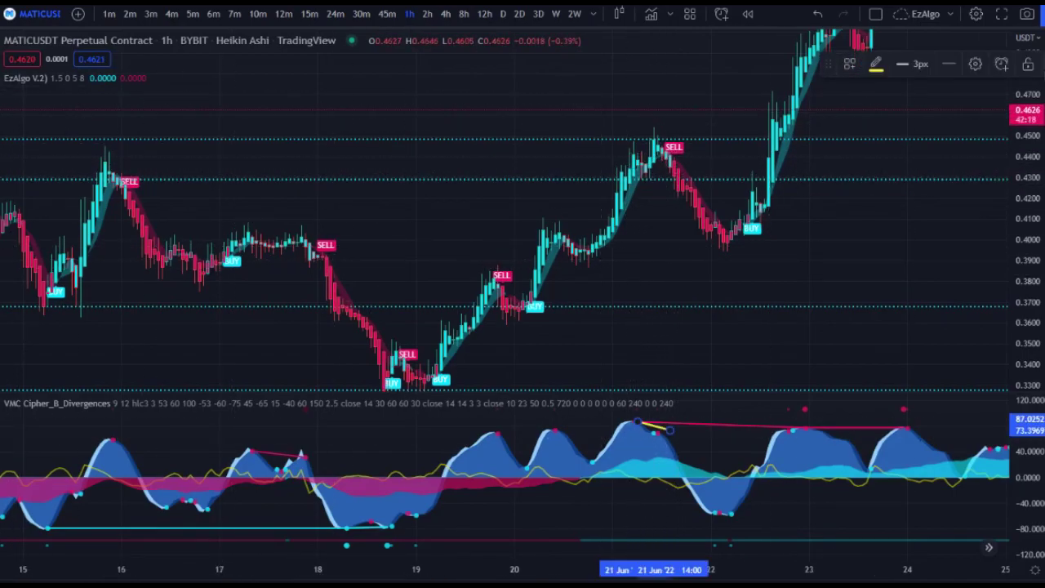
{"action": "key", "text": "Delete"}
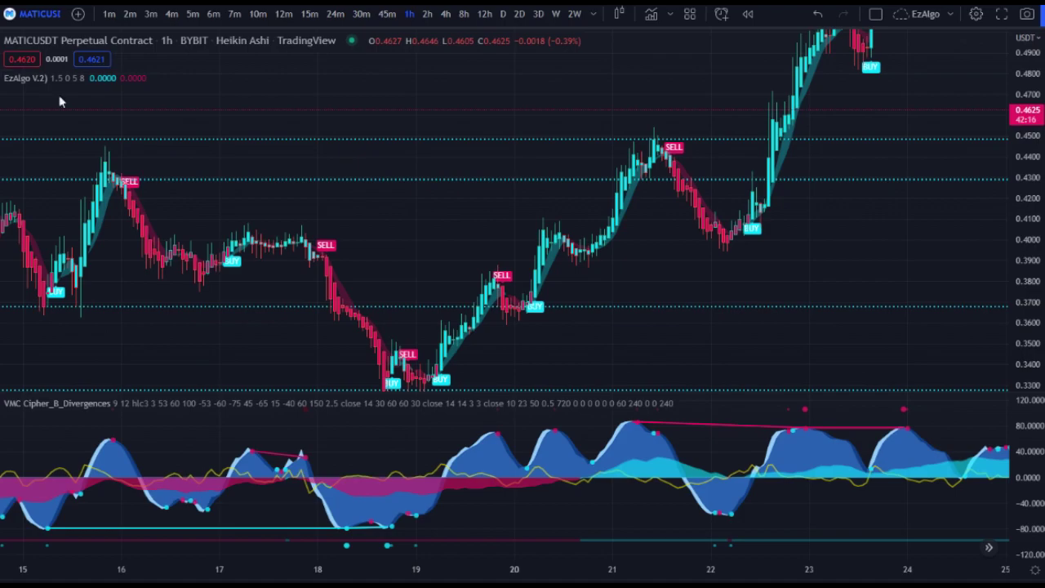
Examine the 21 June sell signal with its trend ribbon, and the 30 June buy signal near the support levels
{"action": "scroll", "coordinate": [351, 245], "scroll_direction": "up", "scroll_amount": 3}
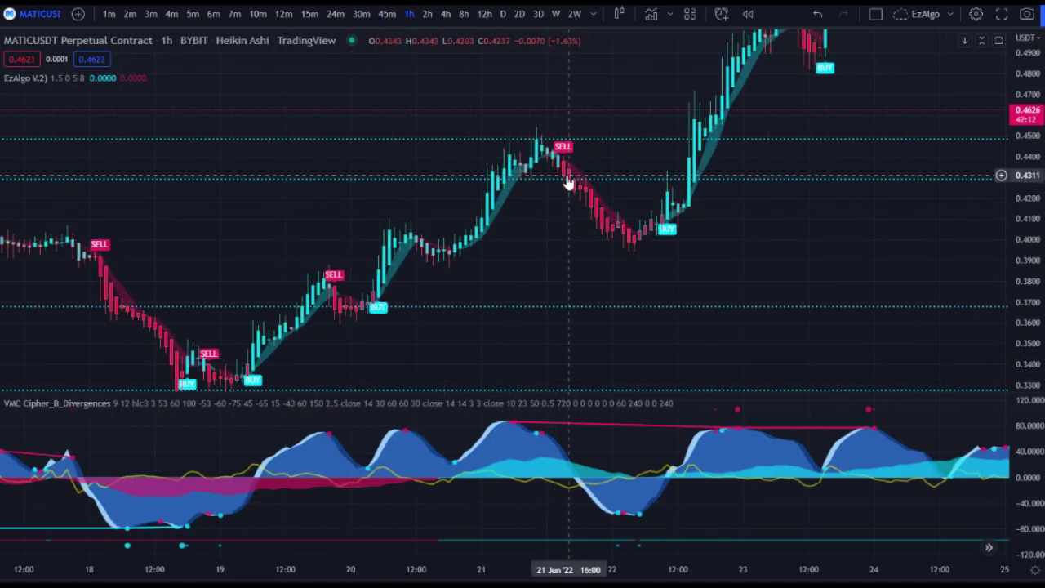
{"action": "scroll", "coordinate": [531, 140], "scroll_direction": "down", "scroll_amount": 2}
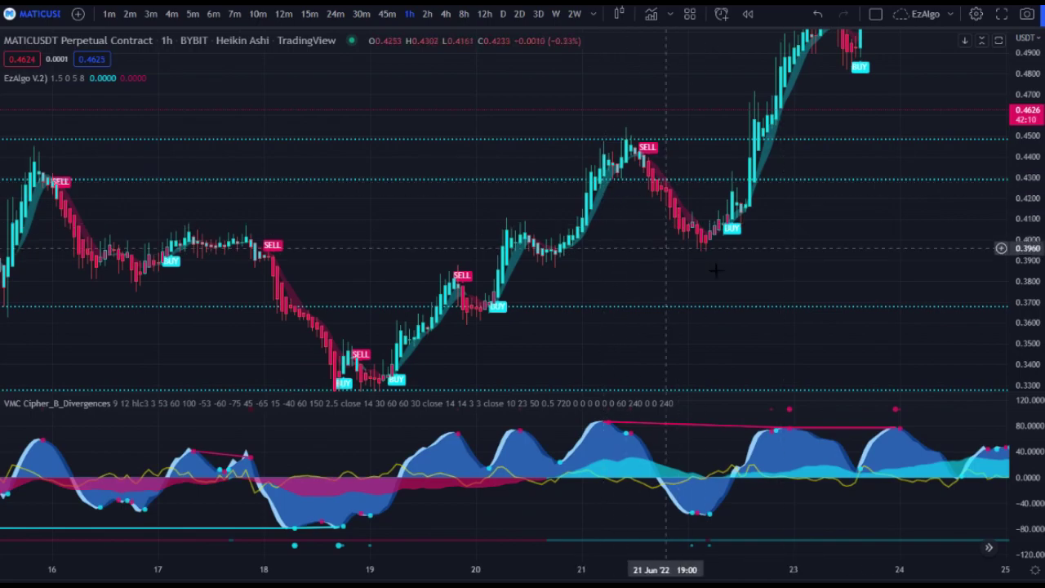
{"action": "left_click_drag", "start_coordinate": [851, 241], "coordinate": [625, 334]}
{"action": "left_click_drag", "start_coordinate": [866, 201], "coordinate": [604, 334]}
{"action": "left_click_drag", "start_coordinate": [763, 240], "coordinate": [540, 176]}
{"action": "left_click_drag", "start_coordinate": [661, 272], "coordinate": [525, 201]}
{"action": "left_click_drag", "start_coordinate": [688, 250], "coordinate": [499, 258]}
{"action": "scroll", "coordinate": [501, 258], "scroll_direction": "left", "scroll_amount": 5}
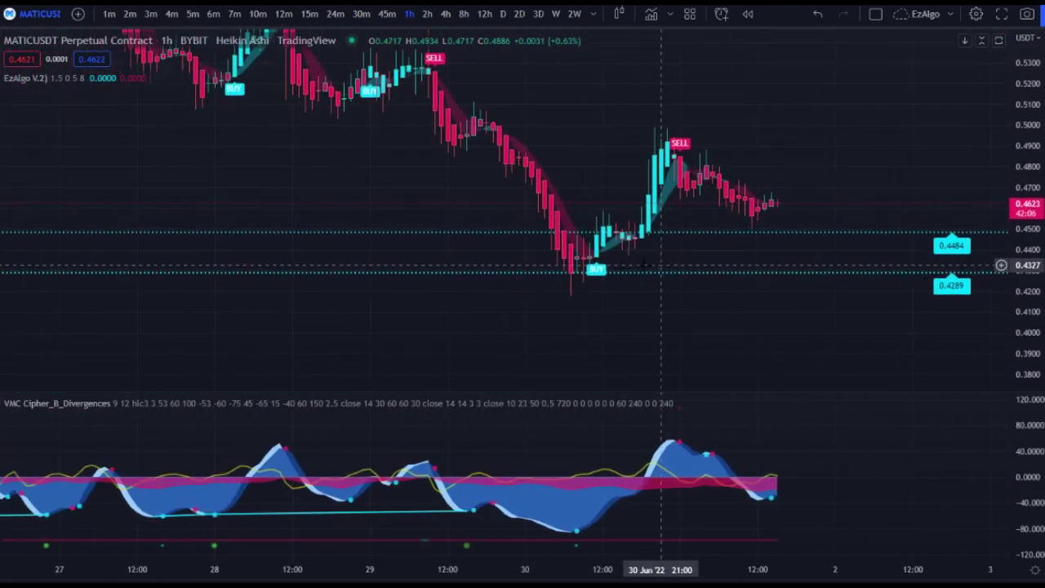
Measure the price rise from about 0.4535 at the 30 June buy signal to the 1 July sell signal
{"action": "scroll", "coordinate": [497, 280], "scroll_direction": "up", "scroll_amount": 2}
{"action": "scroll", "coordinate": [735, 280], "scroll_direction": "up", "scroll_amount": 3}
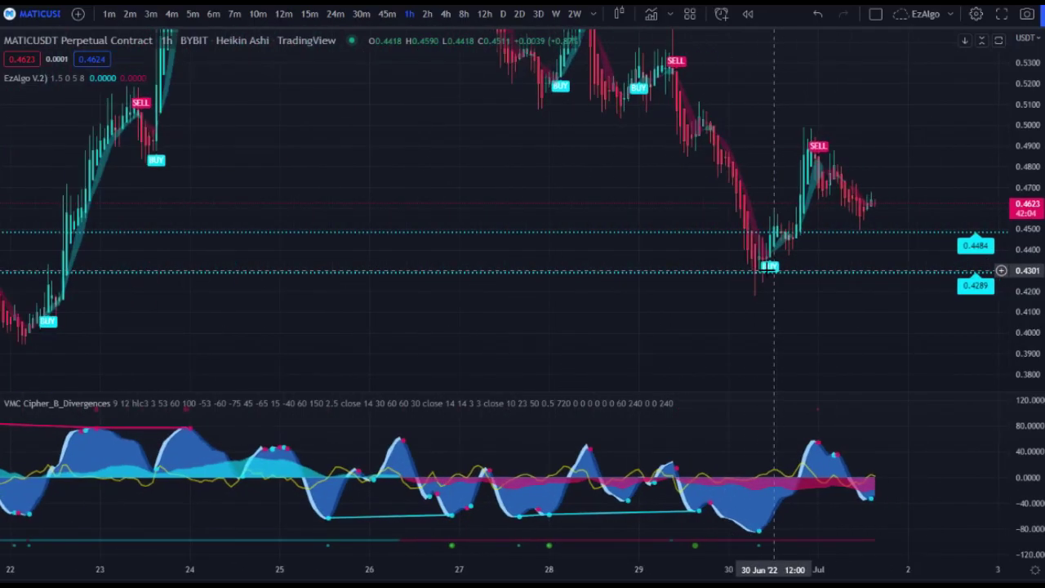
{"action": "scroll", "coordinate": [689, 279], "scroll_direction": "up", "scroll_amount": 1}
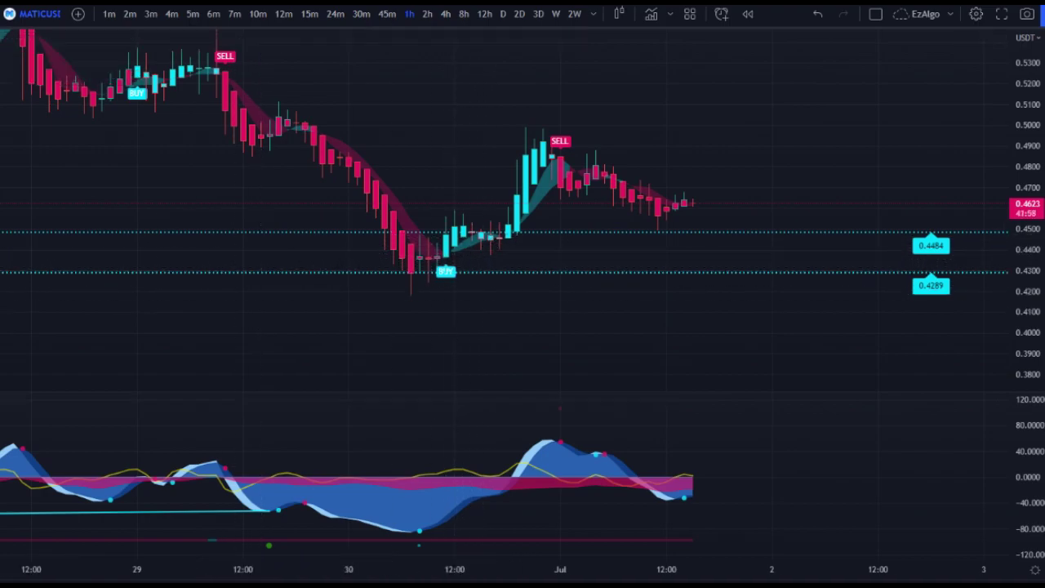
{"action": "left_click", "coordinate": [446, 226], "text": "shift"}
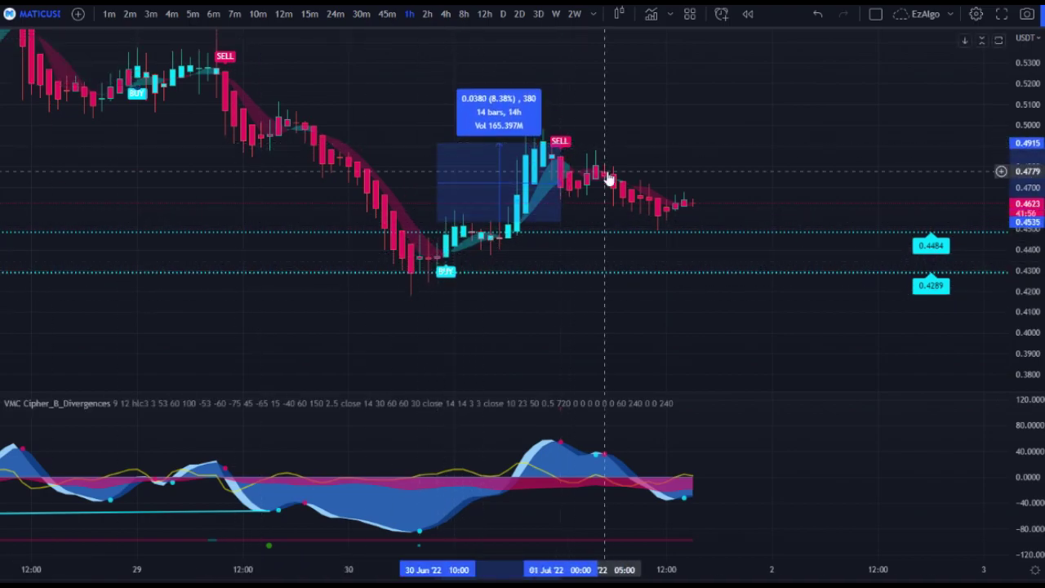
Clear the measurement and review the June signals, support and resistance levels and Cipher_B divergences across the chart
{"action": "scroll", "coordinate": [608, 178], "scroll_direction": "down", "scroll_amount": 10}
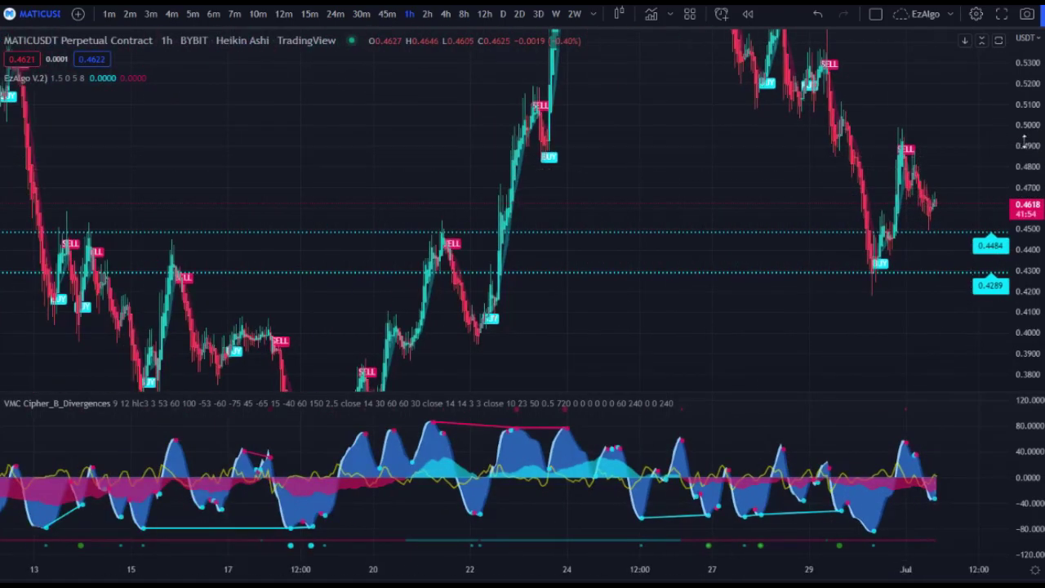
{"action": "scroll", "coordinate": [826, 252], "scroll_direction": "down", "scroll_amount": 5}
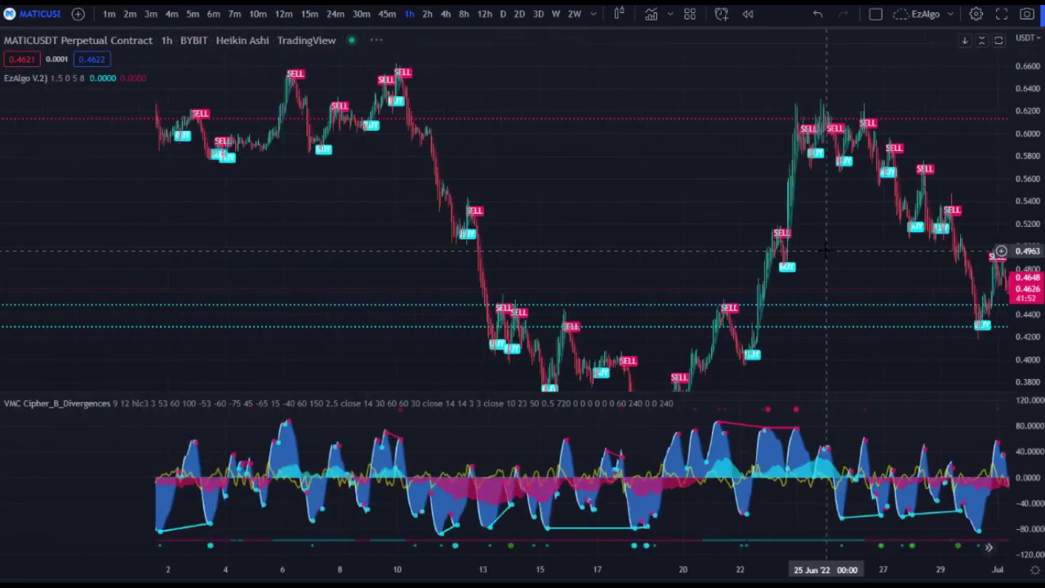
{"action": "scroll", "coordinate": [826, 252], "scroll_direction": "up", "scroll_amount": 8}
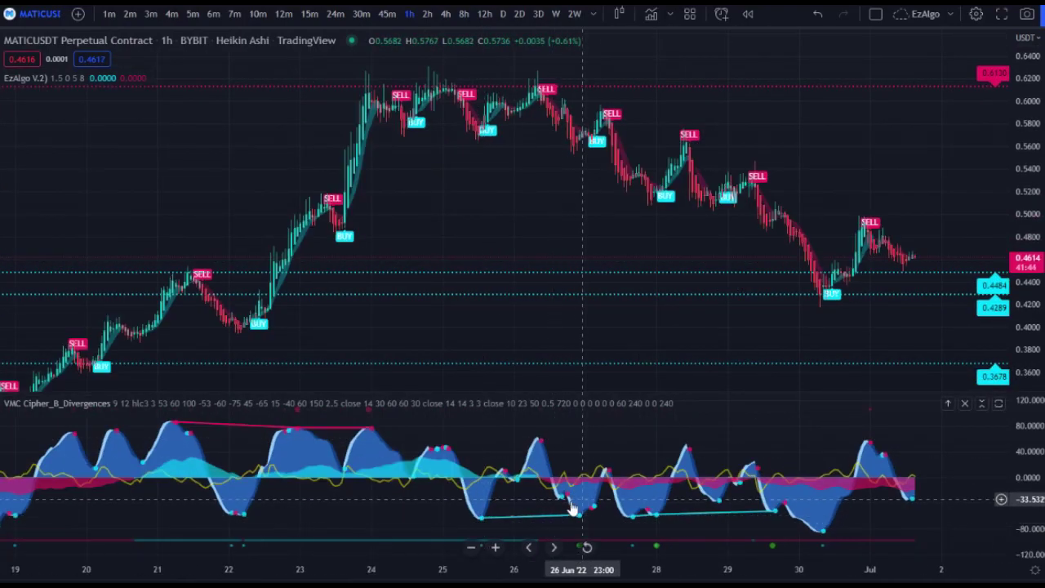
{"action": "scroll", "coordinate": [563, 302], "scroll_direction": "up", "scroll_amount": 4}
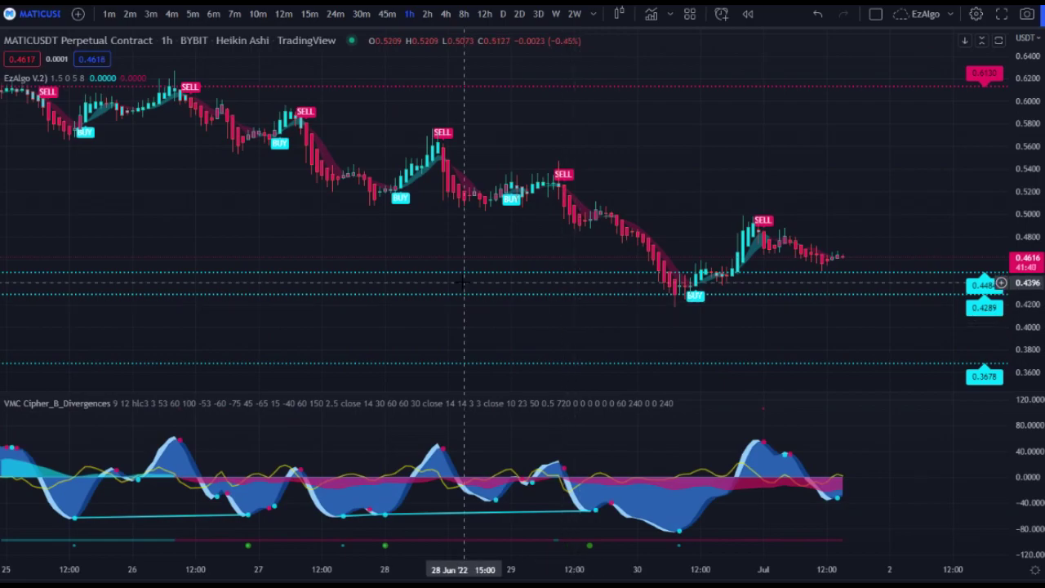
{"action": "scroll", "coordinate": [510, 298], "scroll_direction": "down", "scroll_amount": 4}
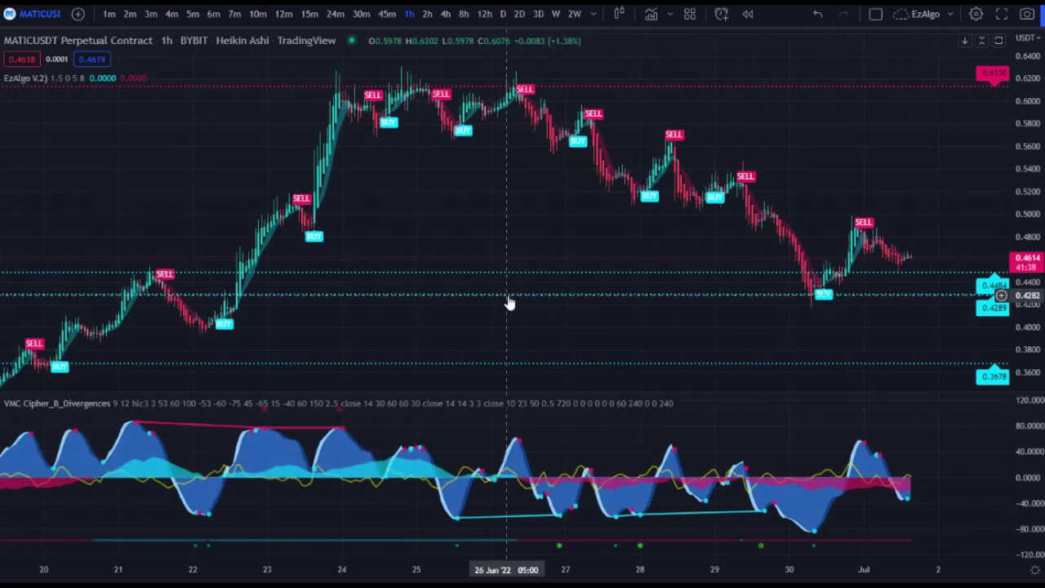